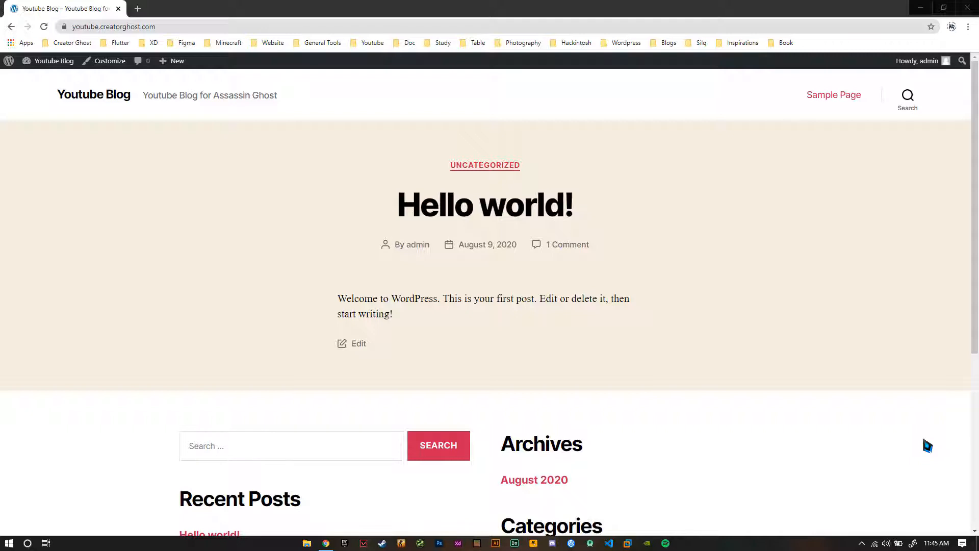
# View the connection security information for the blog's address and close it
pyautogui.click(65, 27)
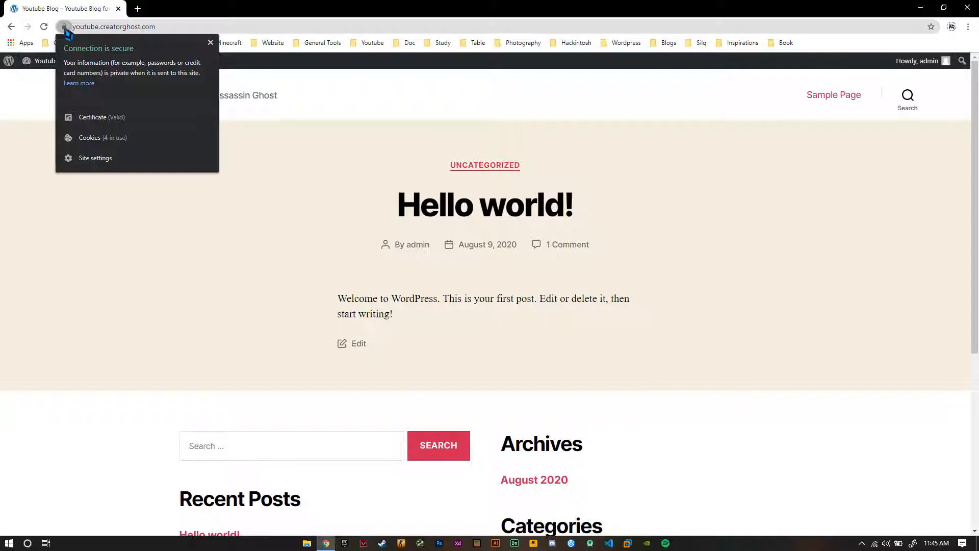
pyautogui.click(65, 29)
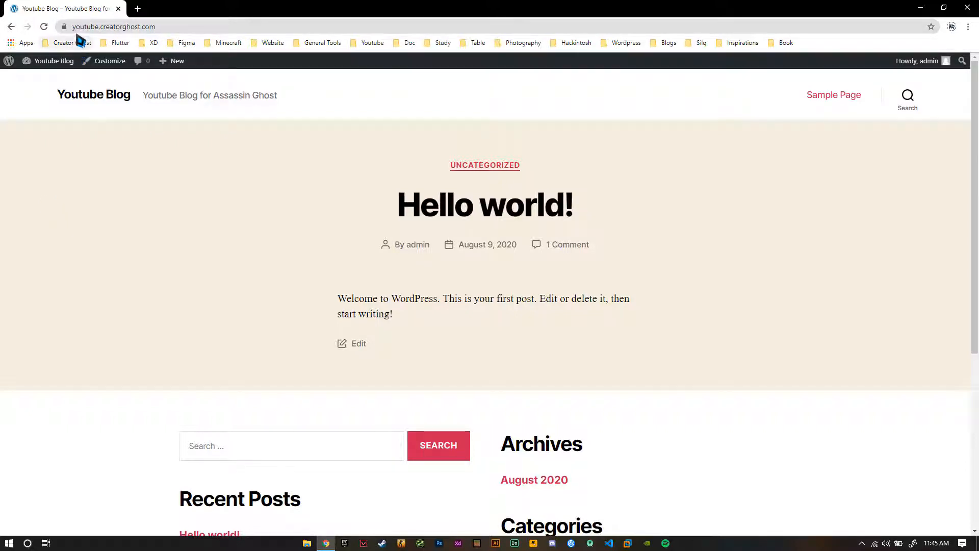
# Go to the site's WordPress admin at youtube.creatorghost.com/wp-admin and open its installed themes
pyautogui.click(158, 28)
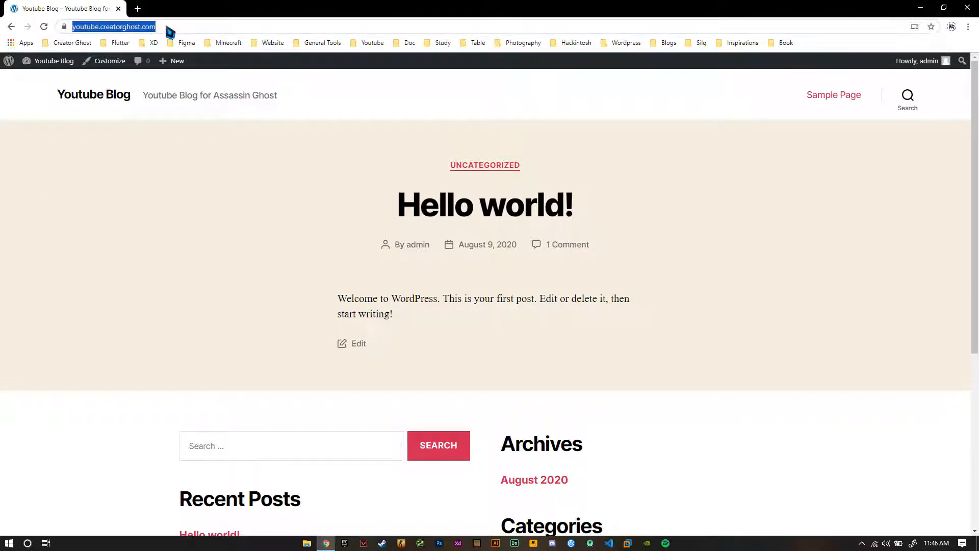
pyautogui.click(158, 26)
pyautogui.write('/wp-')
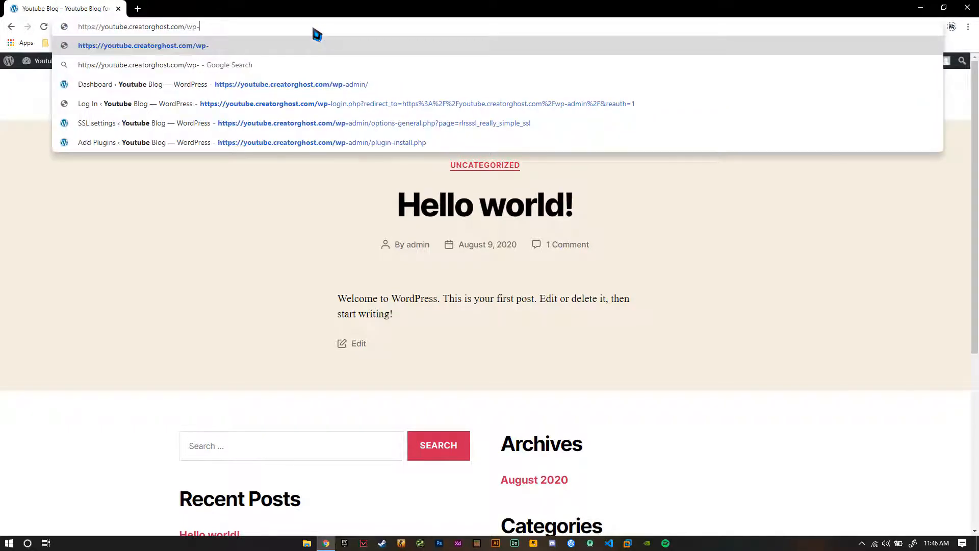
pyautogui.write('admin')
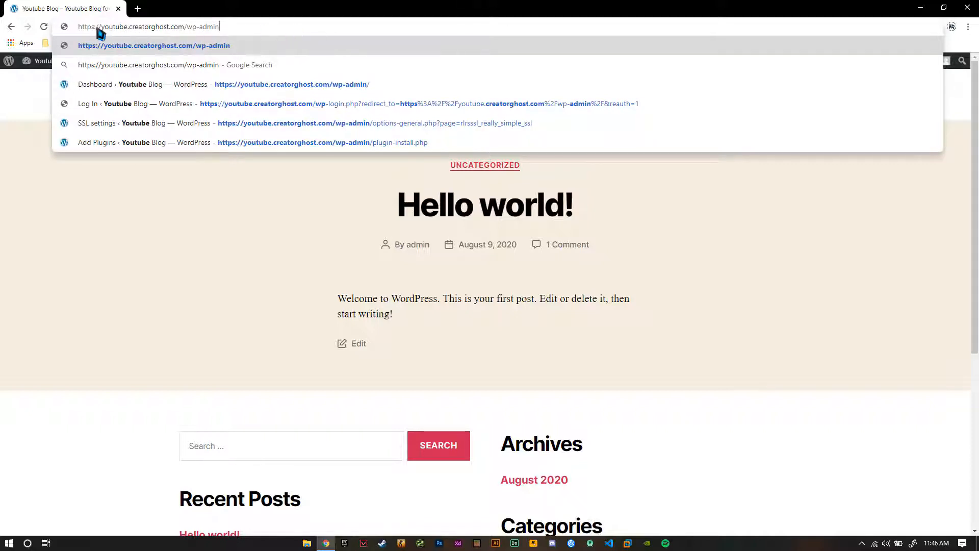
pyautogui.click(339, 84)
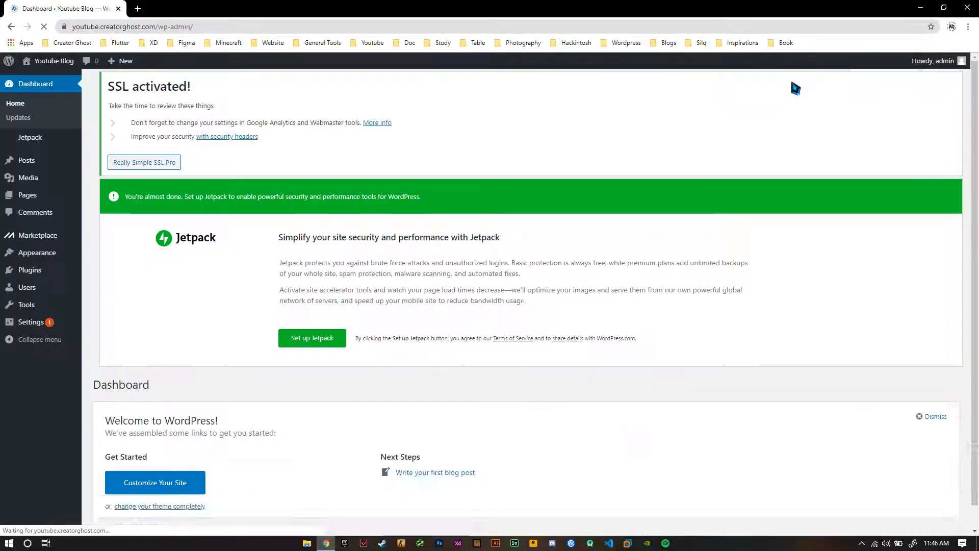
pyautogui.moveTo(941, 70)
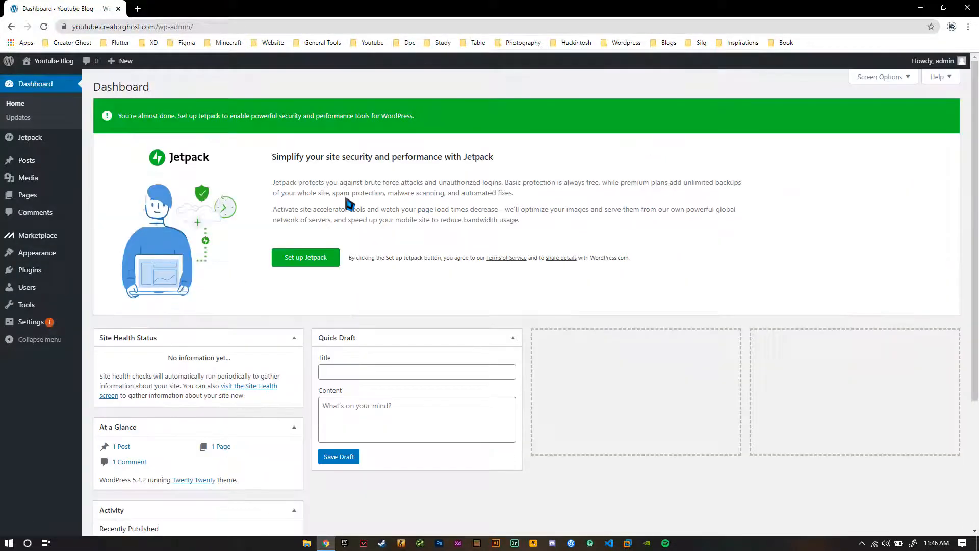
pyautogui.moveTo(60, 255)
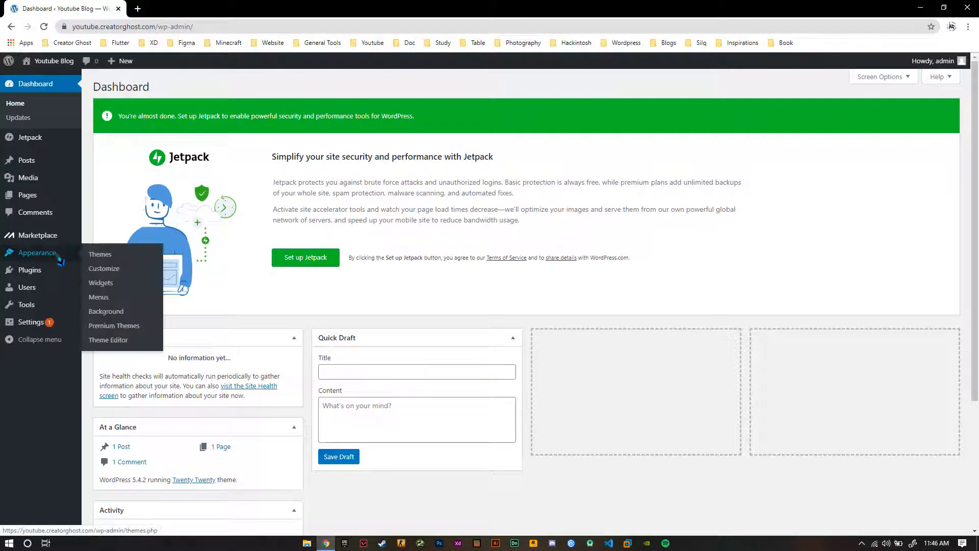
pyautogui.click(100, 254)
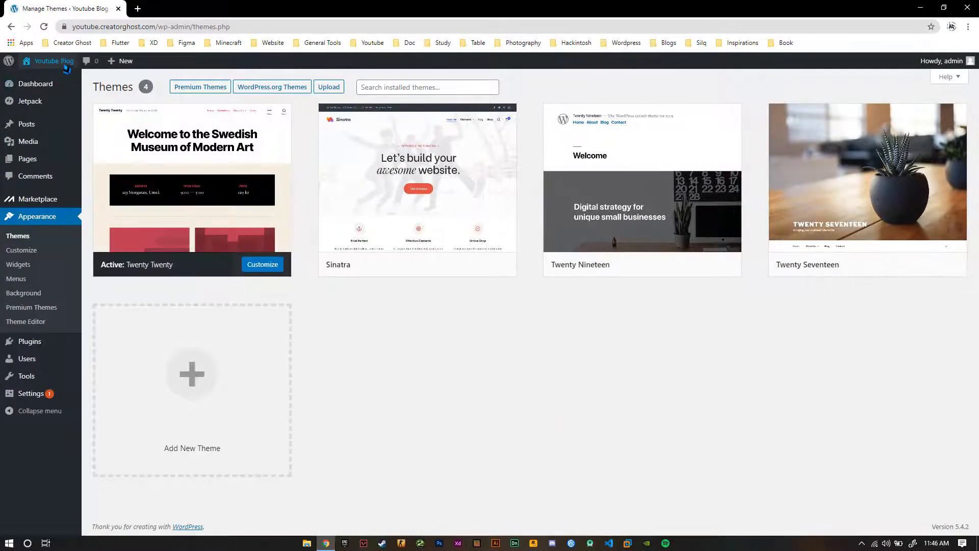
# Open the live blog in a new tab to examine its current design, and return to review the installed themes
pyautogui.middleClick(50, 83)
pyautogui.click(163, 8)
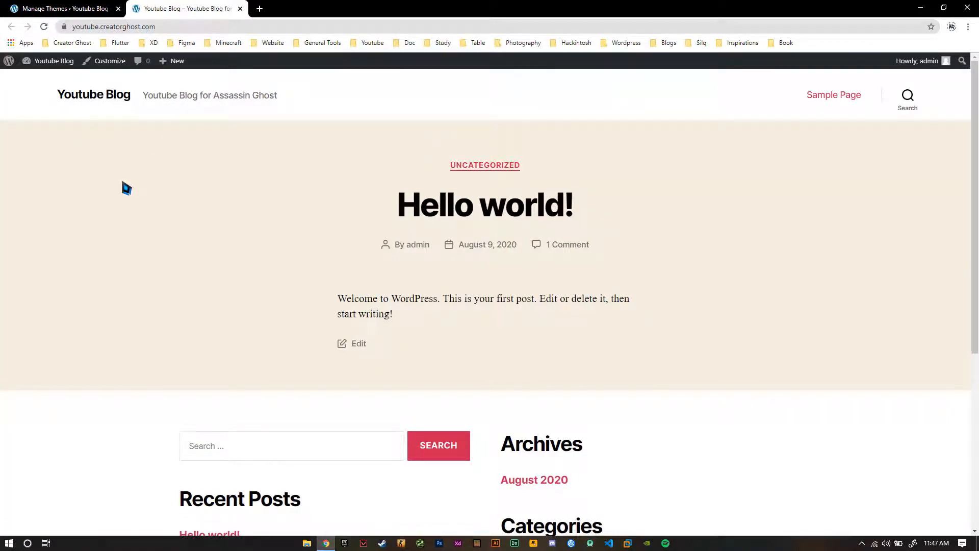
pyautogui.scroll(-5, 122, 184)
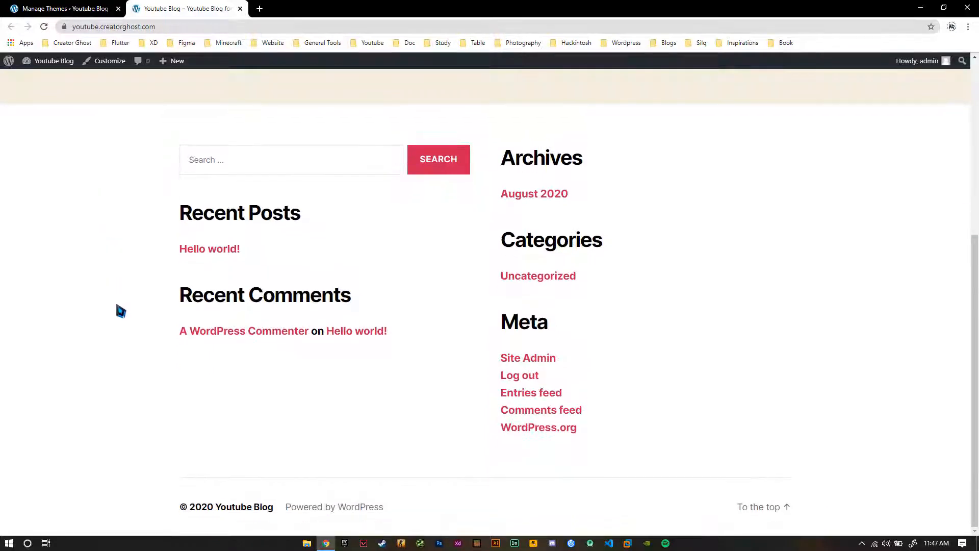
pyautogui.scroll(1, 116, 310)
pyautogui.scroll(4, 107, 156)
pyautogui.click(27, 9)
pyautogui.moveTo(395, 189)
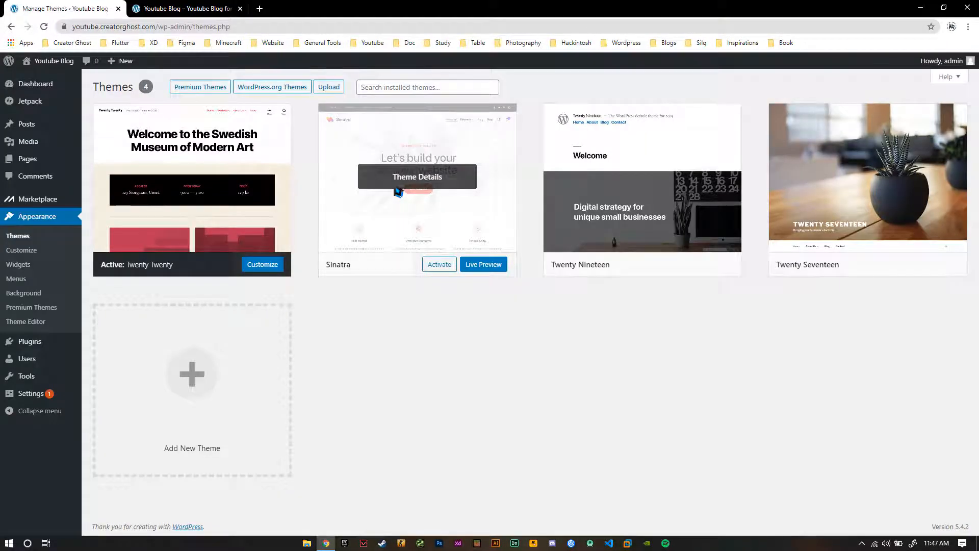
pyautogui.moveTo(672, 219)
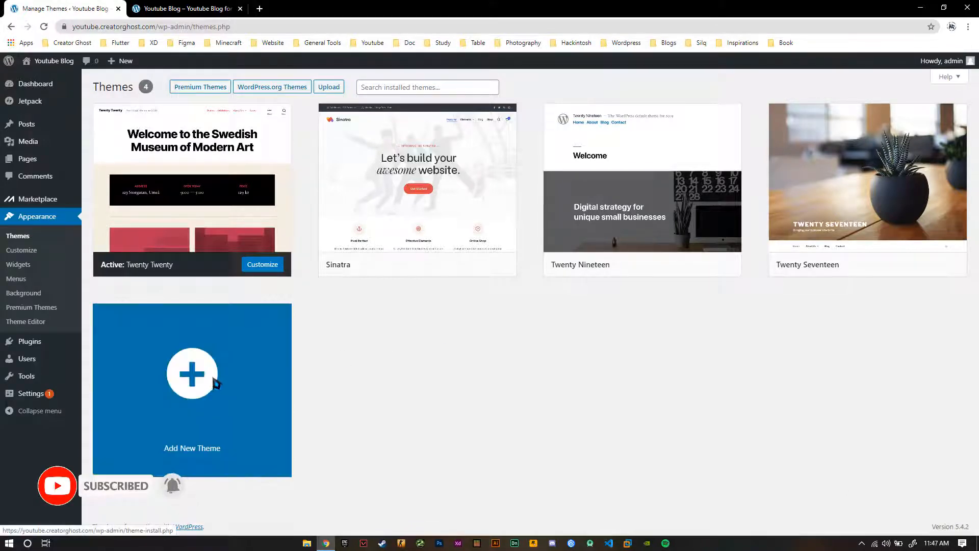
# Start adding a new theme and look through the featured themes on offer
pyautogui.click(192, 384)
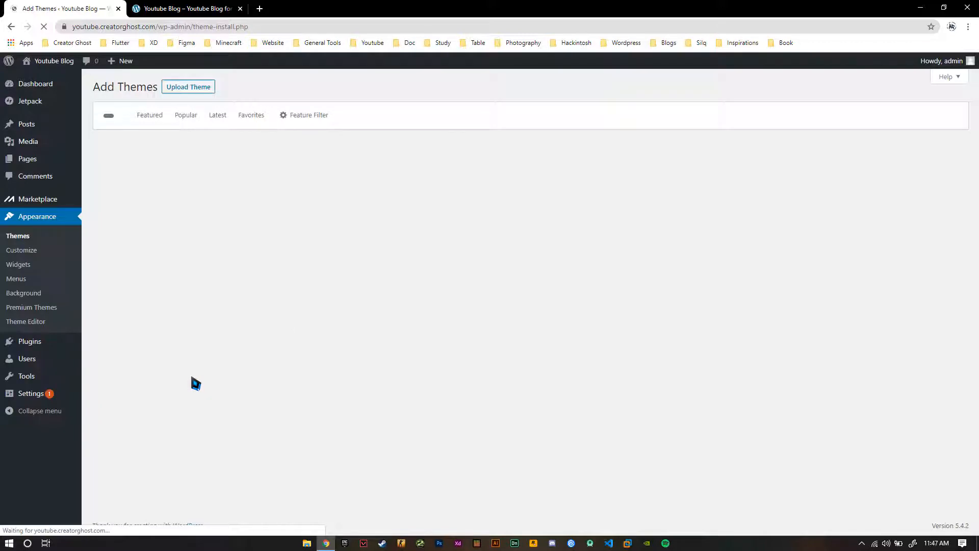
pyautogui.click(855, 118)
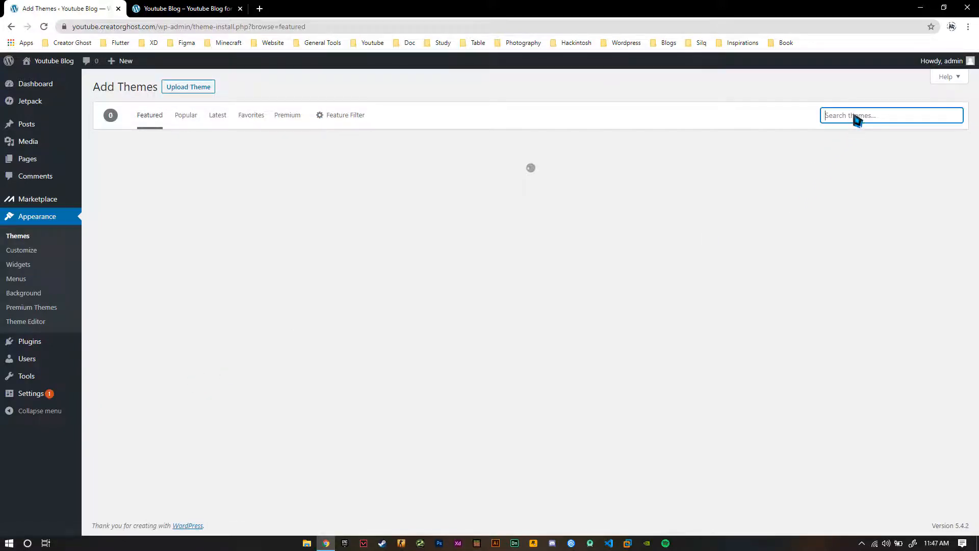
pyautogui.click(774, 109)
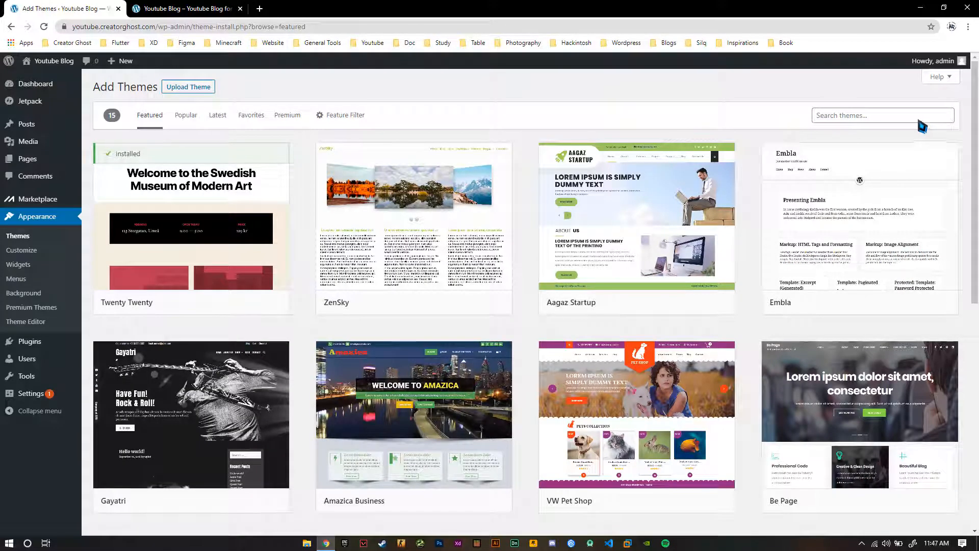
pyautogui.scroll(-7, 285, 176)
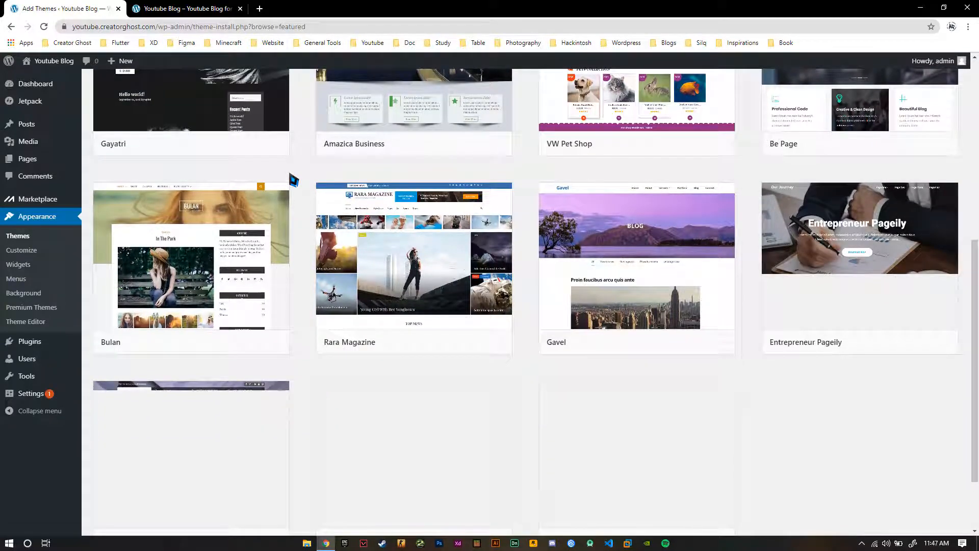
pyautogui.scroll(-2, 288, 180)
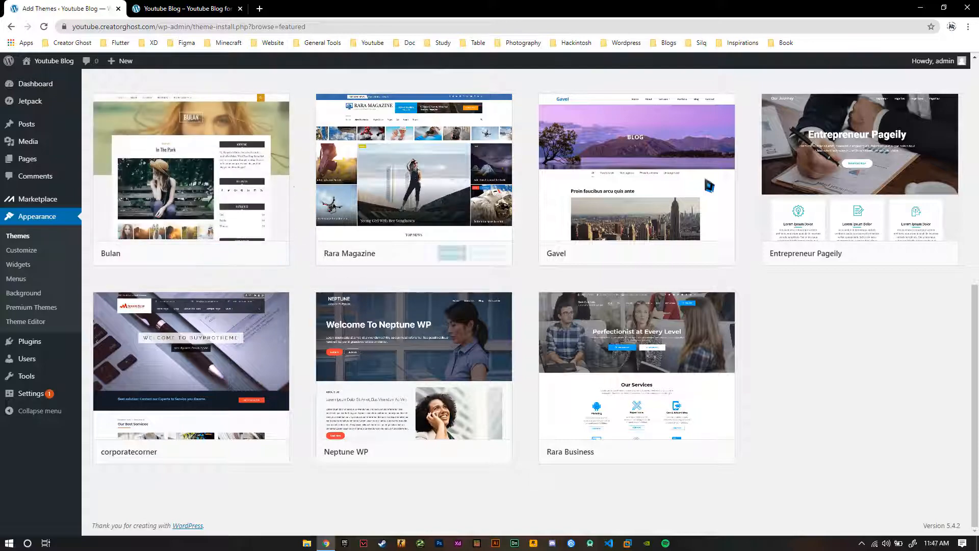
pyautogui.scroll(1, 594, 188)
pyautogui.scroll(8, 592, 186)
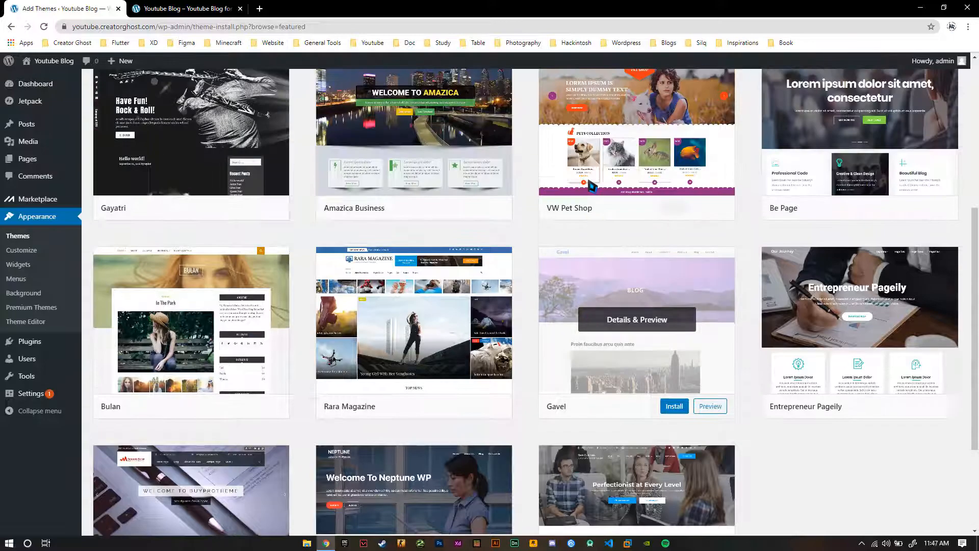
pyautogui.scroll(2, 579, 172)
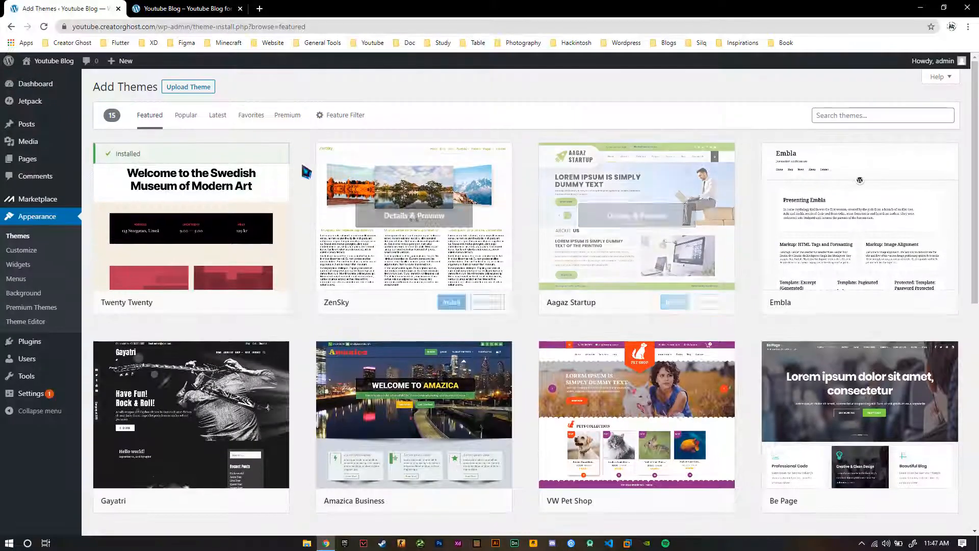
# Filter the available themes by the Blog subject
pyautogui.click(340, 118)
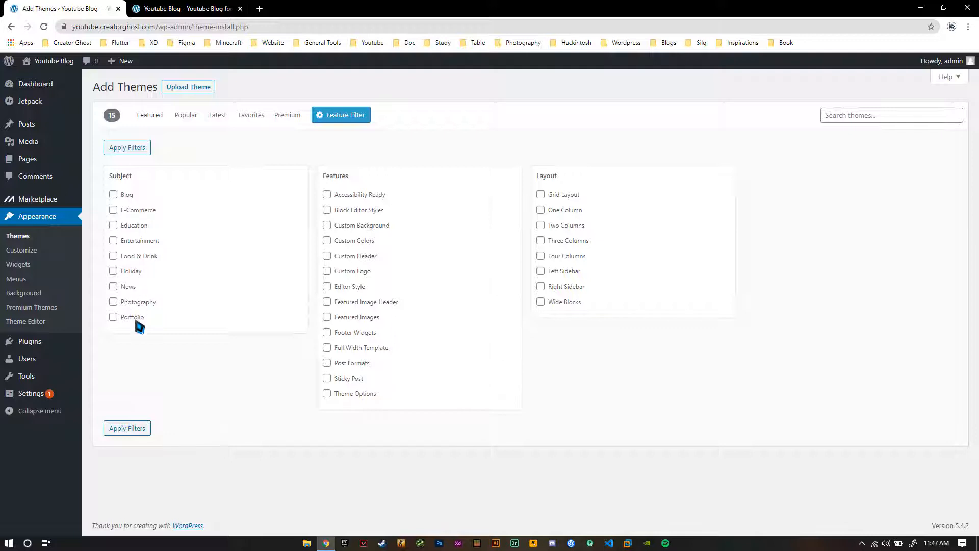
pyautogui.click(113, 194)
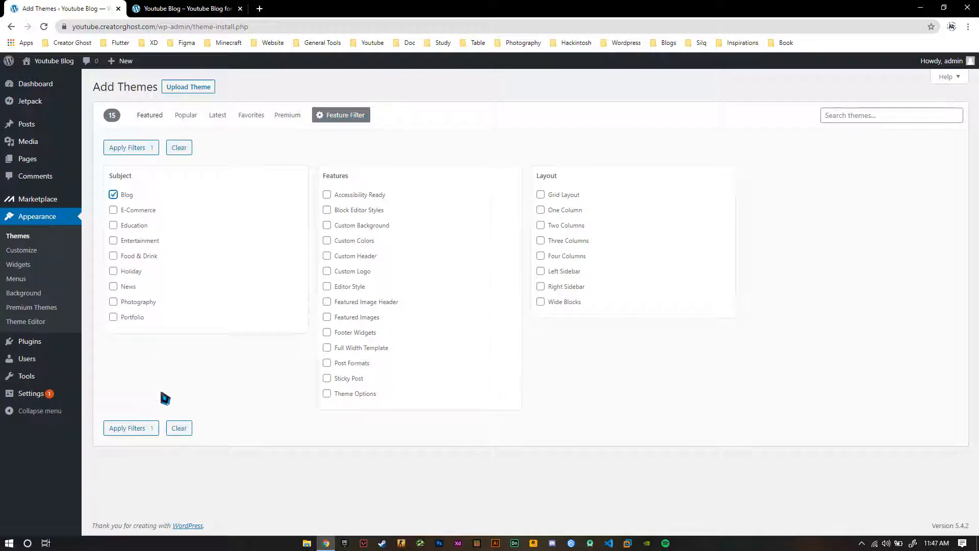
pyautogui.click(149, 428)
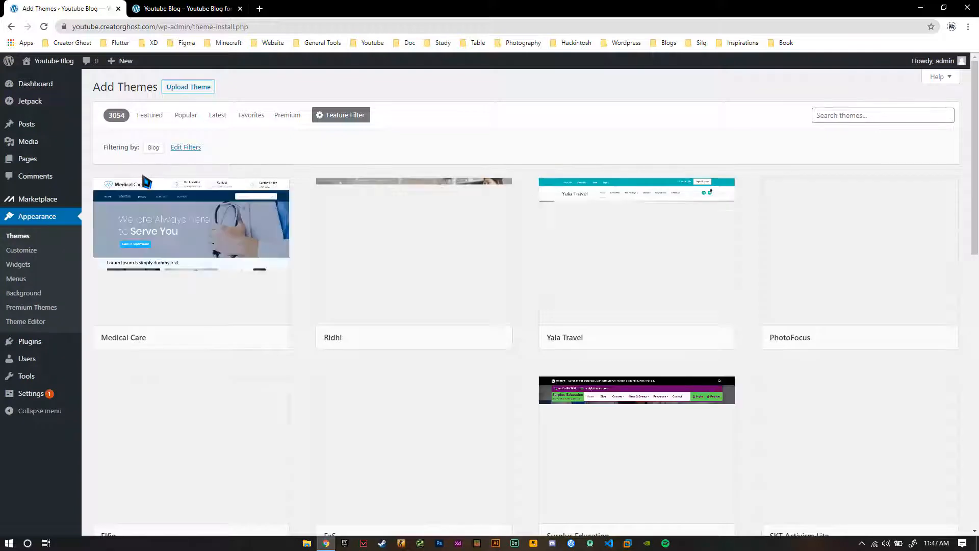
# Browse the blog-filtered themes and compare them with the live blog's current look
pyautogui.scroll(-3, 270, 196)
pyautogui.scroll(3, 280, 216)
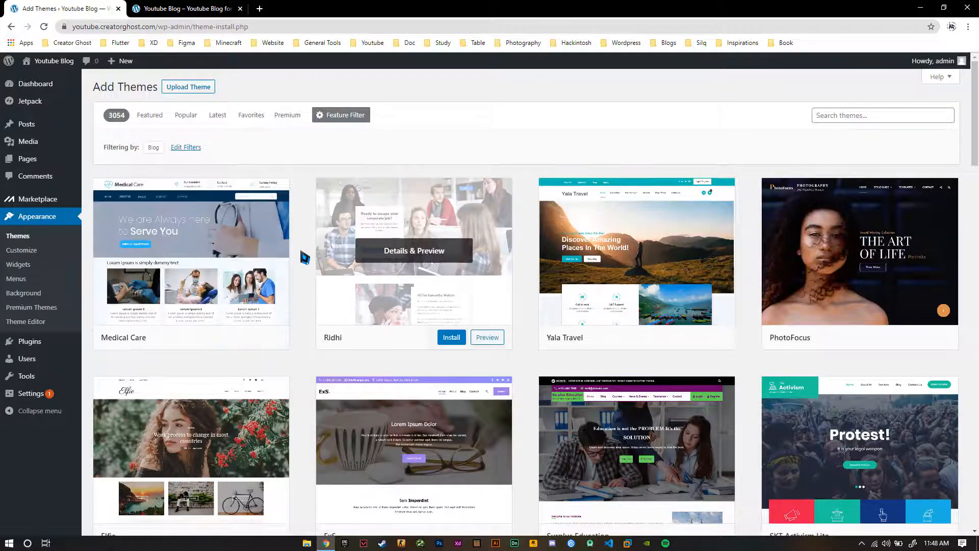
pyautogui.scroll(-5, 305, 258)
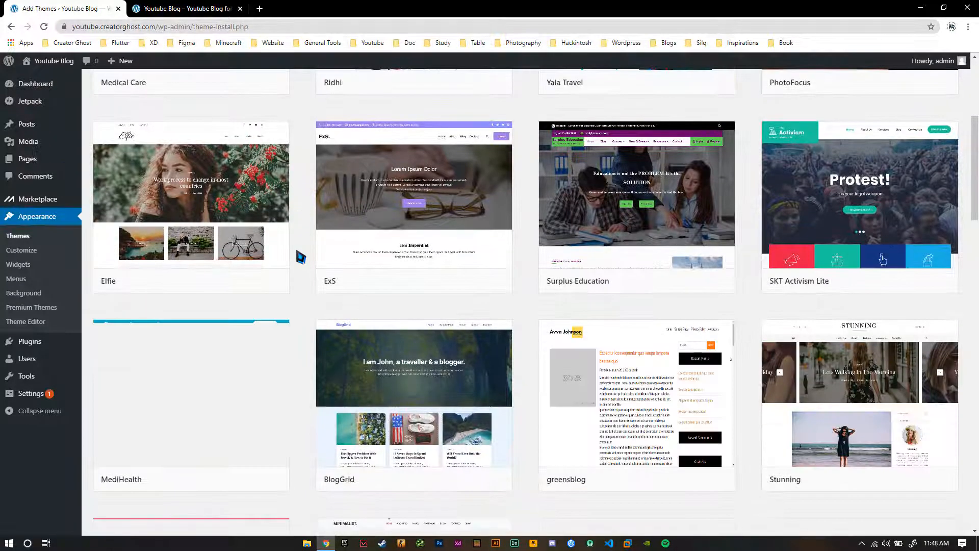
pyautogui.scroll(4, 301, 258)
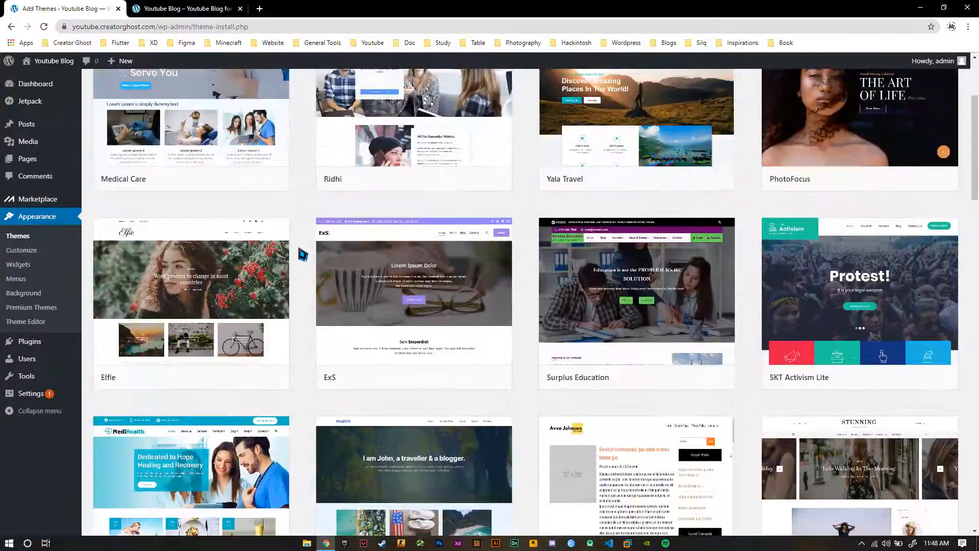
pyautogui.scroll(1, 303, 255)
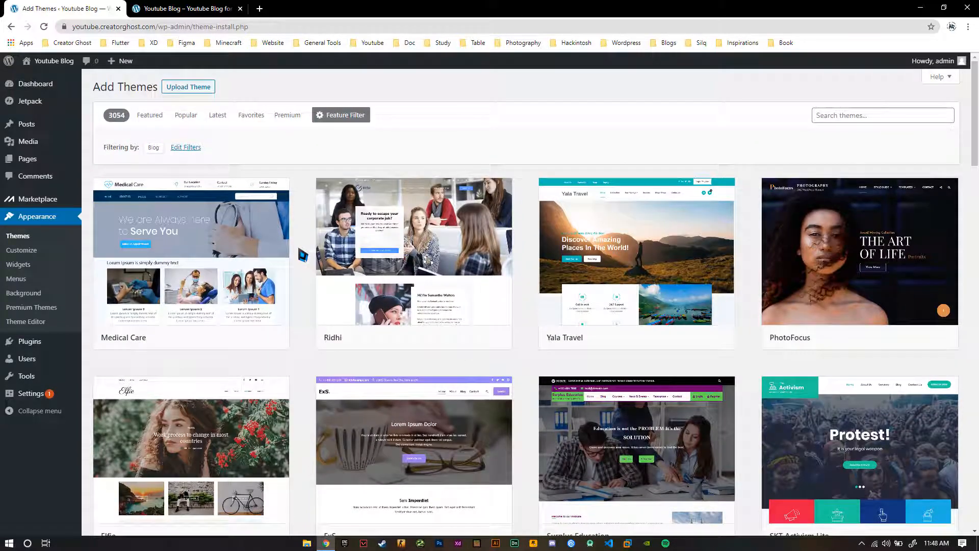
pyautogui.moveTo(943, 261)
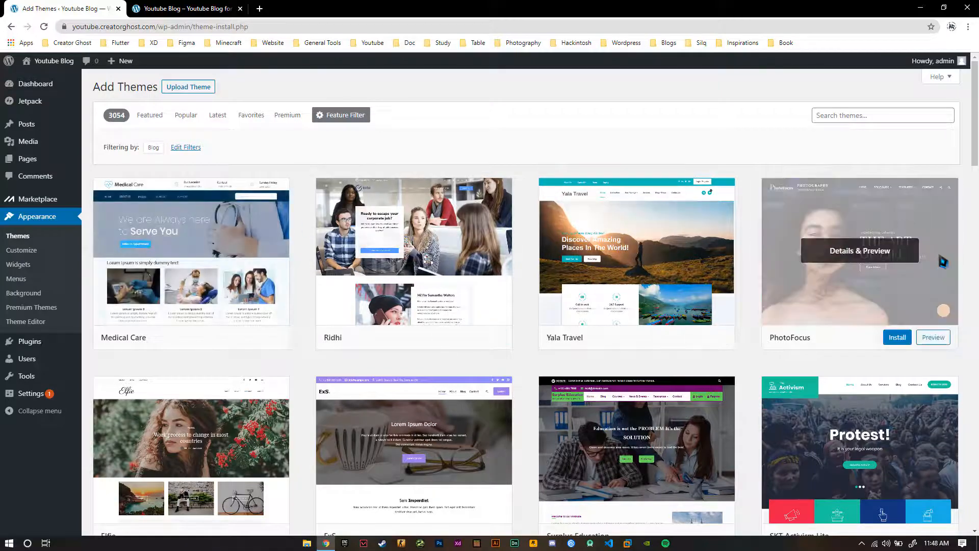
pyautogui.moveTo(365, 245)
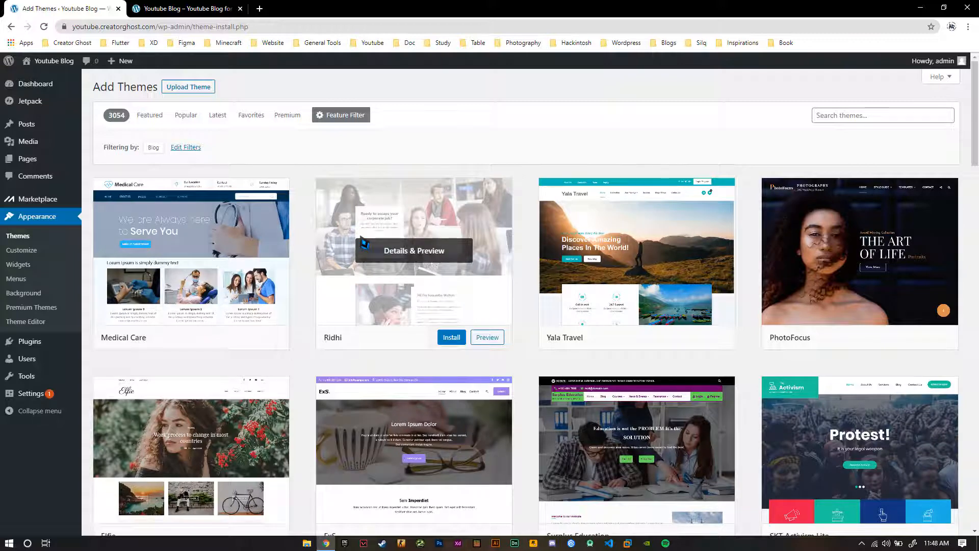
pyautogui.click(227, 15)
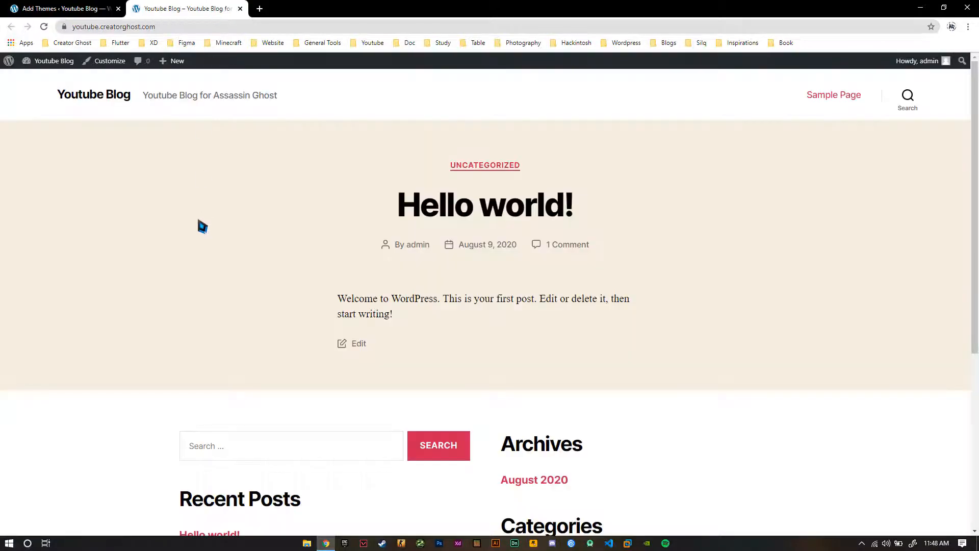
pyautogui.click(77, 9)
pyautogui.scroll(-10, 322, 306)
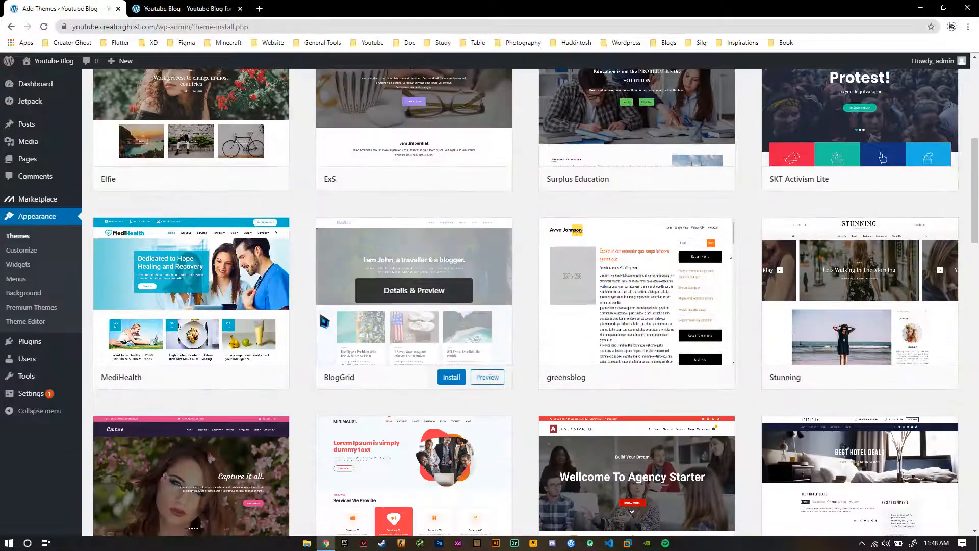
pyautogui.scroll(-7, 321, 324)
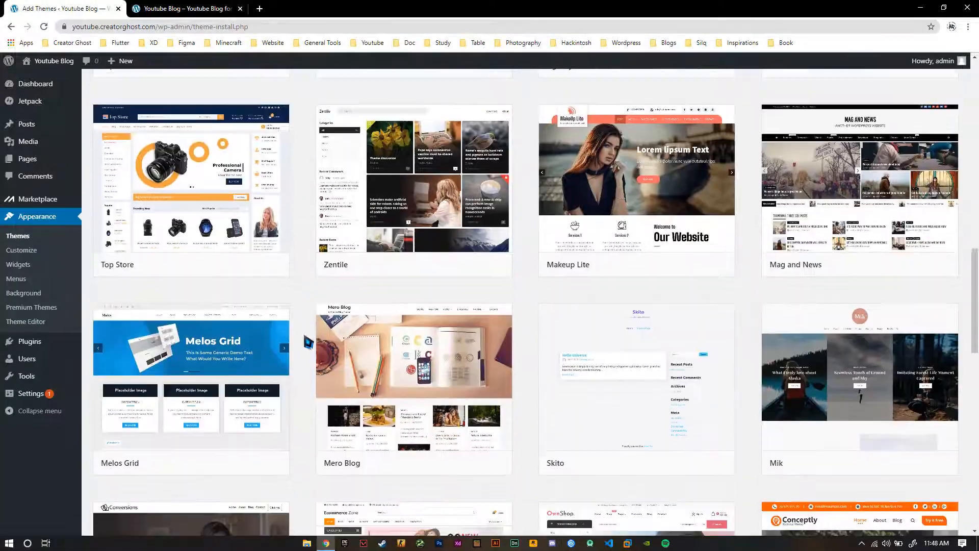
pyautogui.scroll(18, 310, 437)
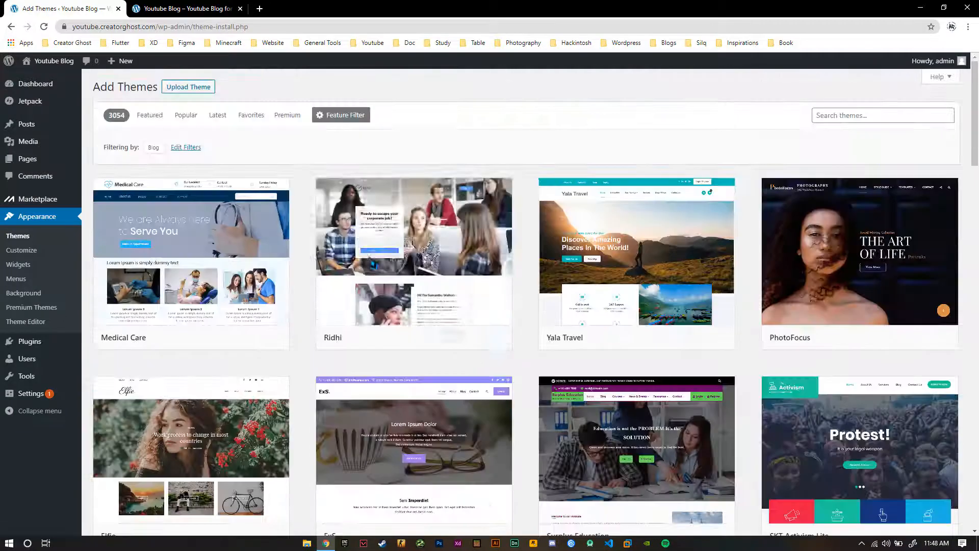
# Search the available themes for "hestia" and install the Hestia theme
pyautogui.click(886, 118)
pyautogui.click(886, 134)
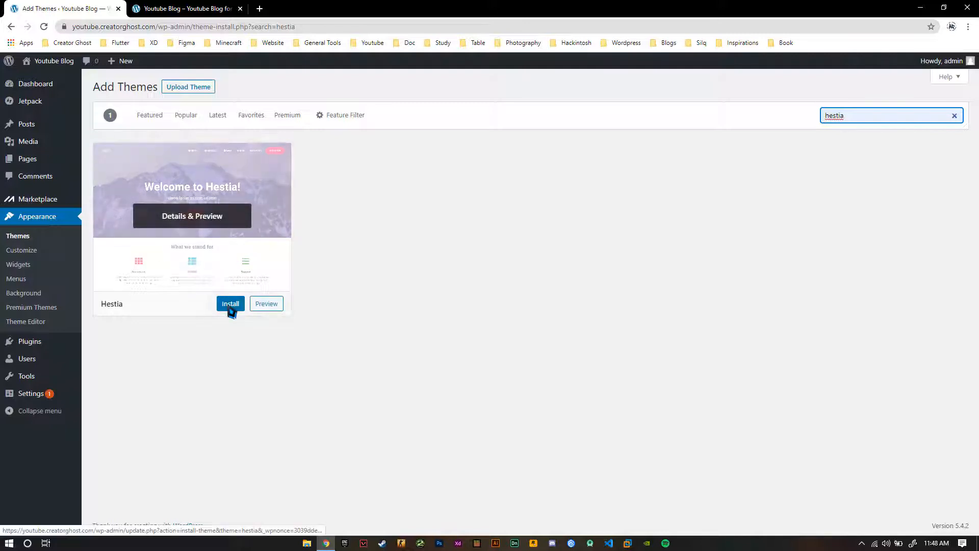
pyautogui.click(229, 308)
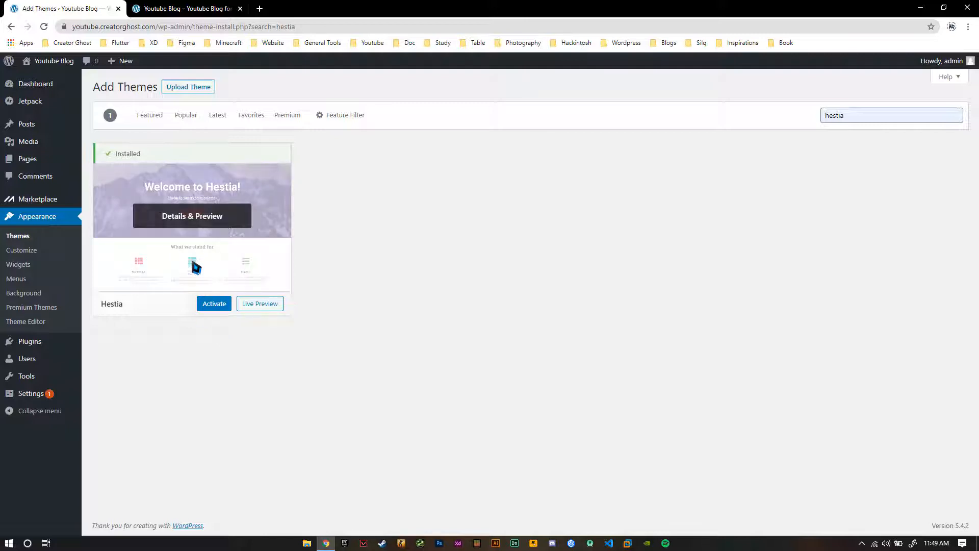
# Activate the Hestia theme and open a duplicate of the live blog page alongside the old one
pyautogui.click(215, 304)
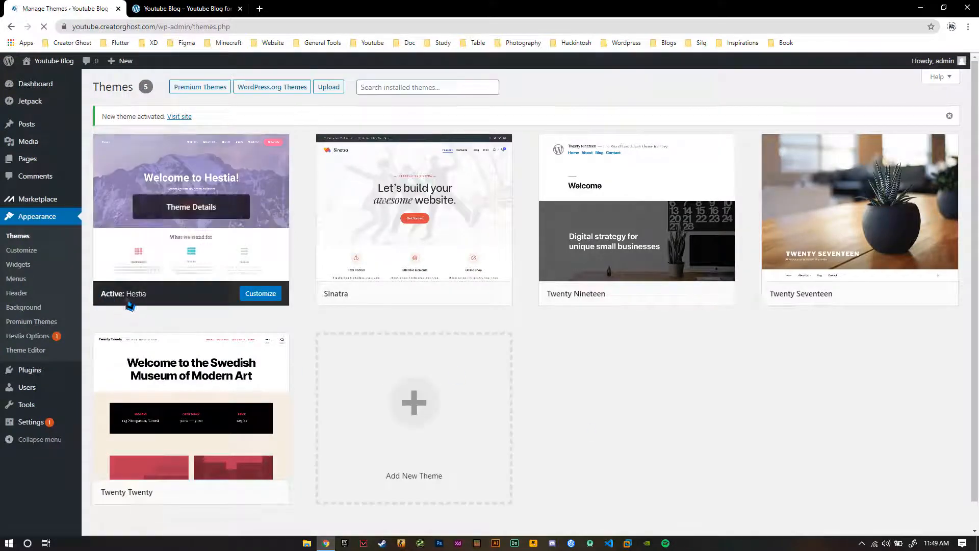
pyautogui.click(168, 9)
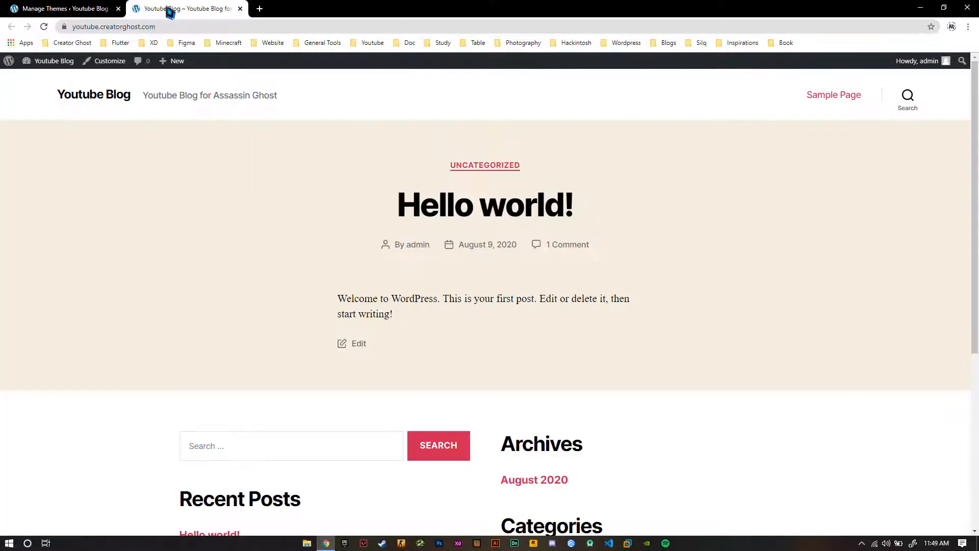
pyautogui.rightClick(170, 13)
pyautogui.click(199, 53)
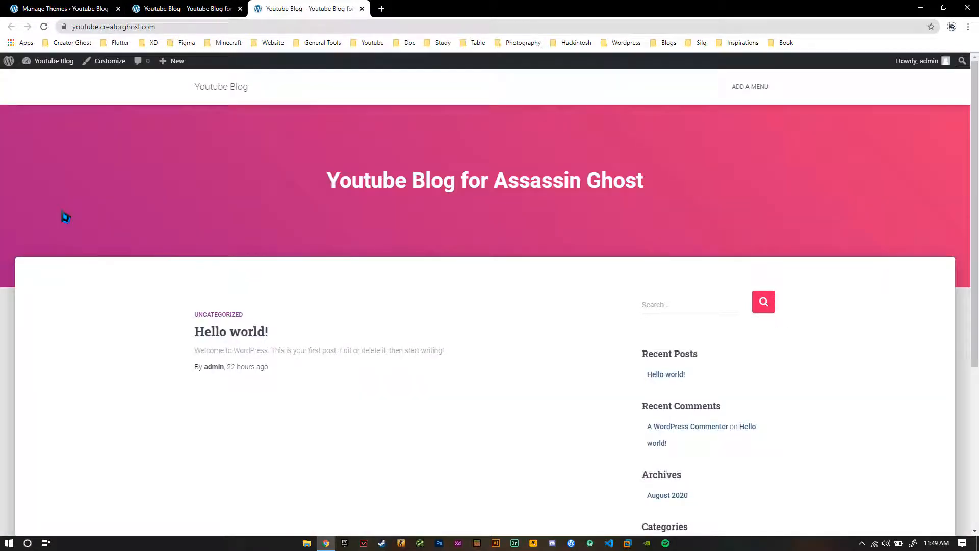
# Examine the blog's layout under the Hestia theme and compare it with the previous theme's page
pyautogui.scroll(-5, 63, 209)
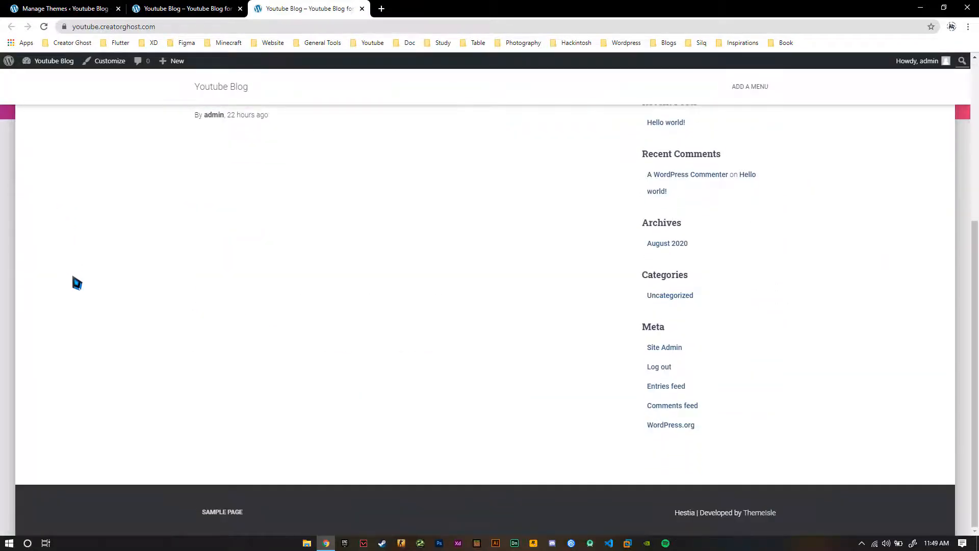
pyautogui.scroll(5, 82, 214)
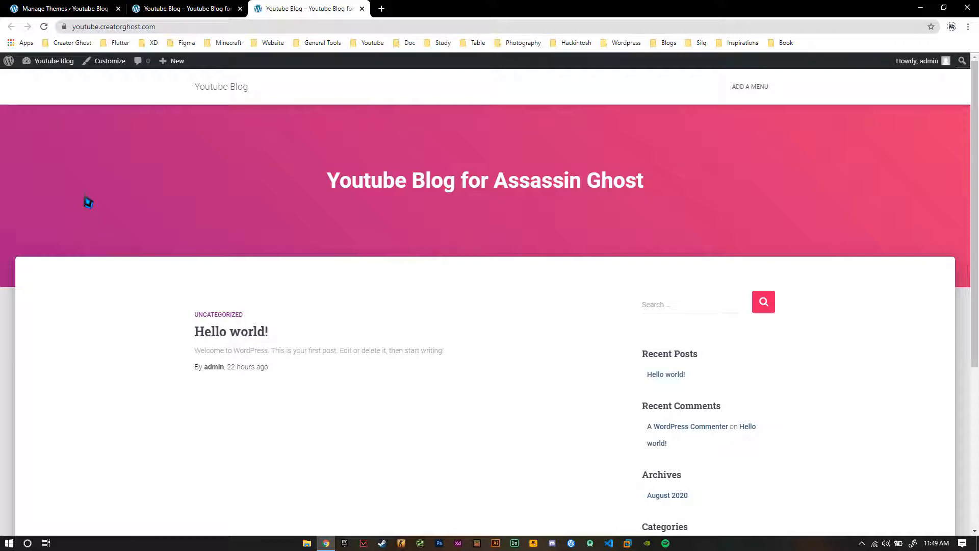
pyautogui.click(185, 9)
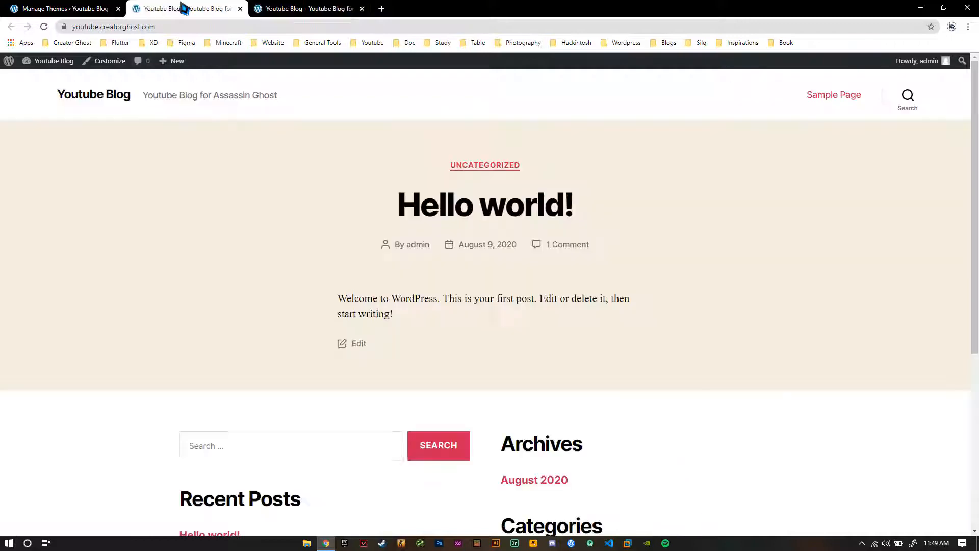
pyautogui.scroll(-1, 105, 197)
pyautogui.scroll(-3, 102, 191)
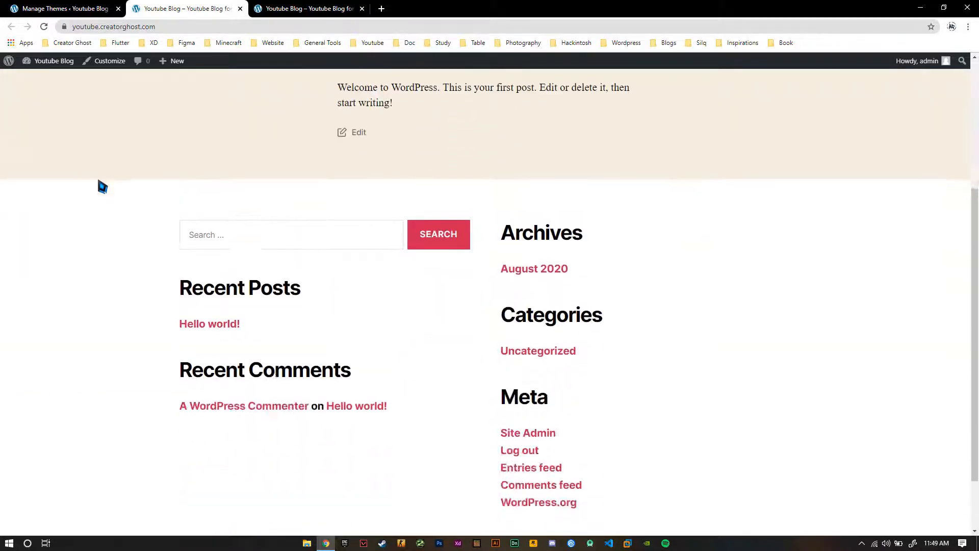
pyautogui.scroll(4, 96, 176)
pyautogui.click(276, 10)
pyautogui.scroll(-5, 113, 263)
pyautogui.scroll(5, 114, 255)
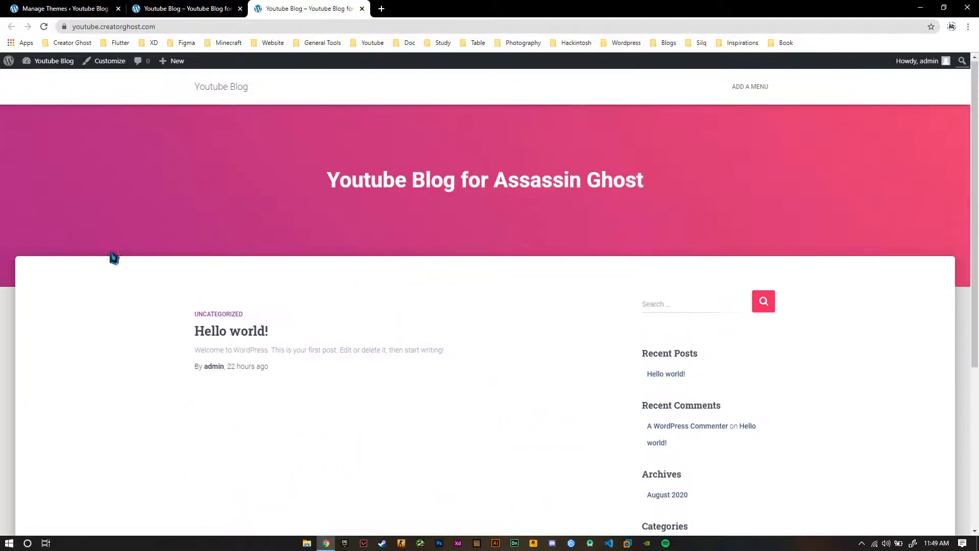
pyautogui.scroll(-5, 109, 253)
pyautogui.scroll(5, 109, 266)
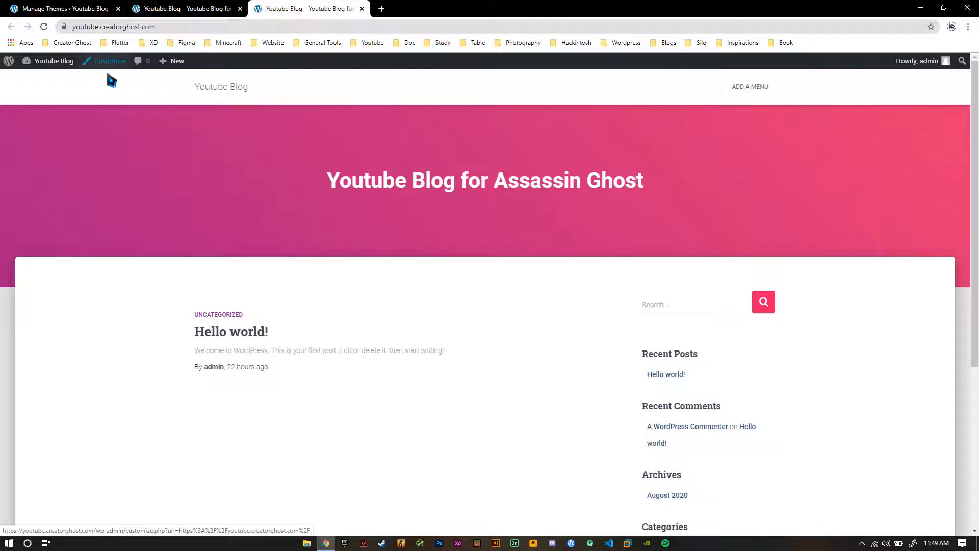
# Close the outdated blog page, and install and activate the recommended Orbit Fox Companion plugin from the customizer
pyautogui.click(177, 8)
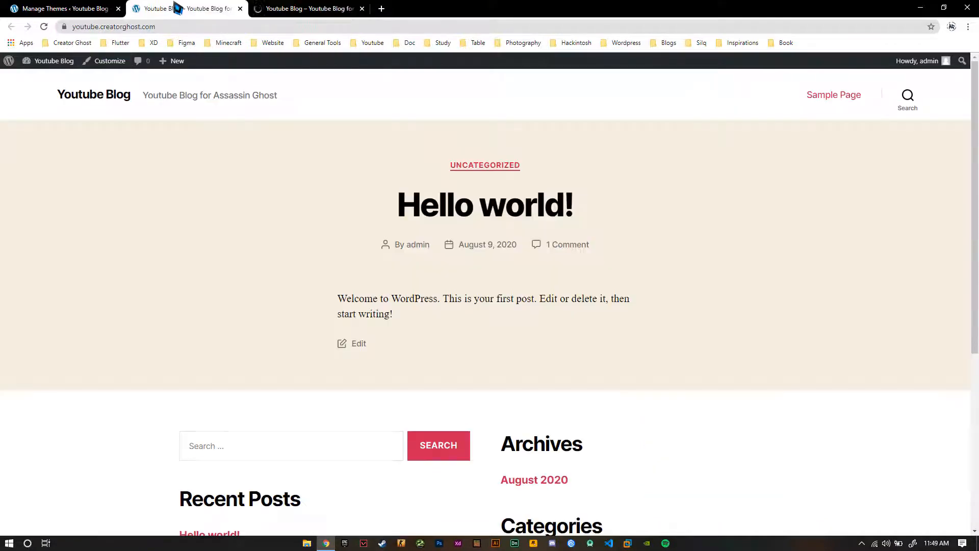
pyautogui.middleClick(177, 8)
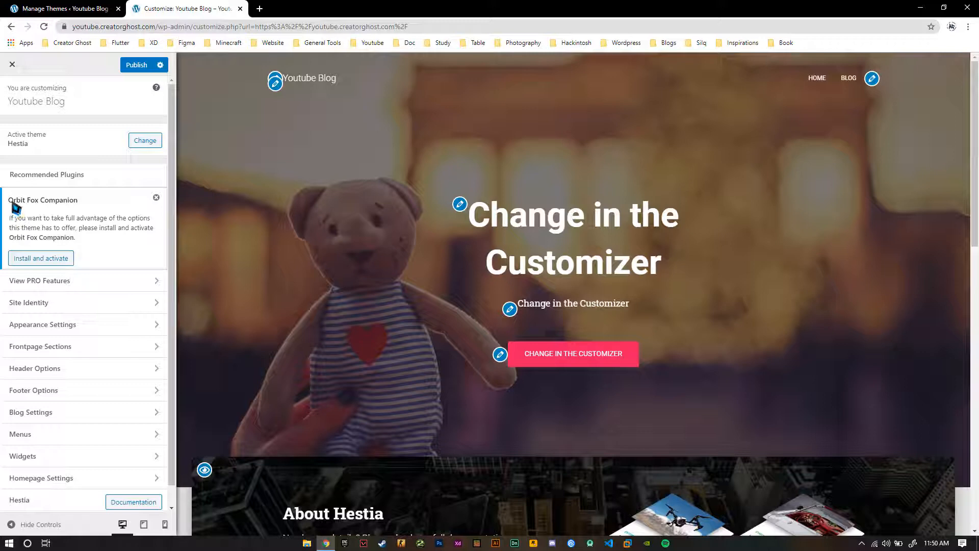
pyautogui.click(51, 260)
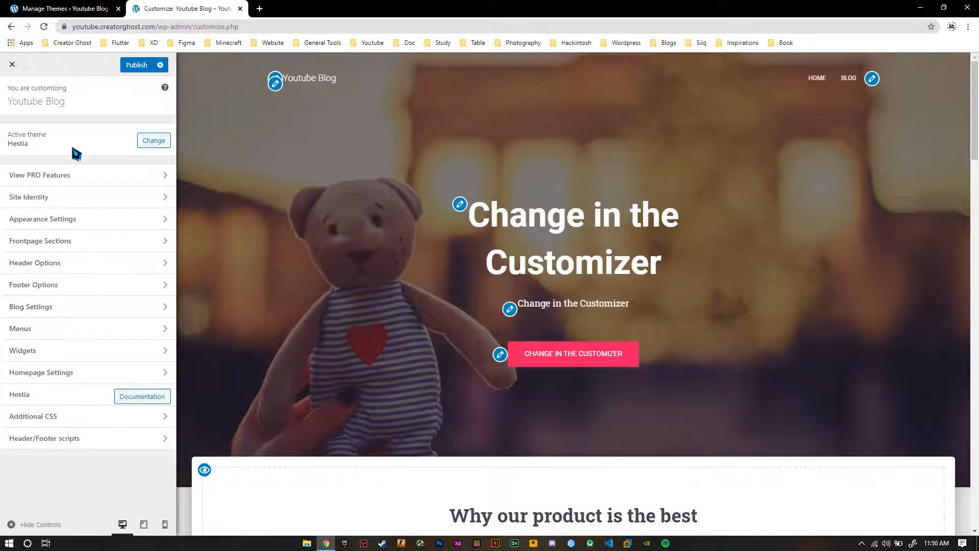
# Check Hestia's preview image among the installed themes and open the Homepage Settings in the customizer
pyautogui.click(65, 9)
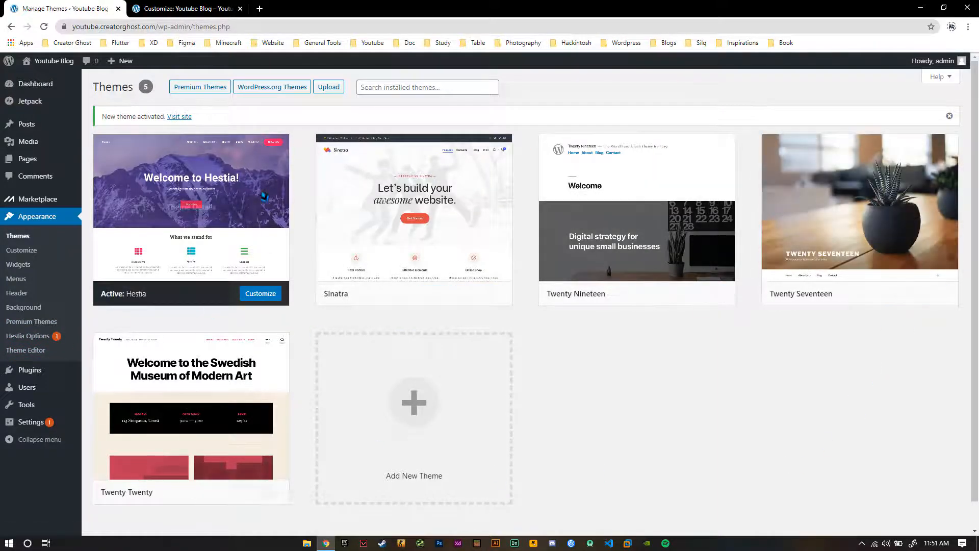
pyautogui.moveTo(197, 206)
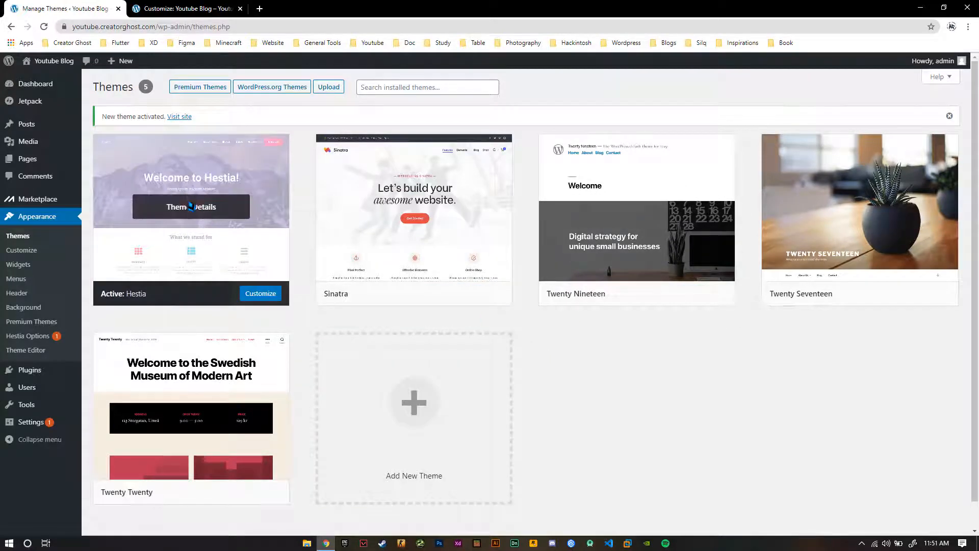
pyautogui.click(187, 8)
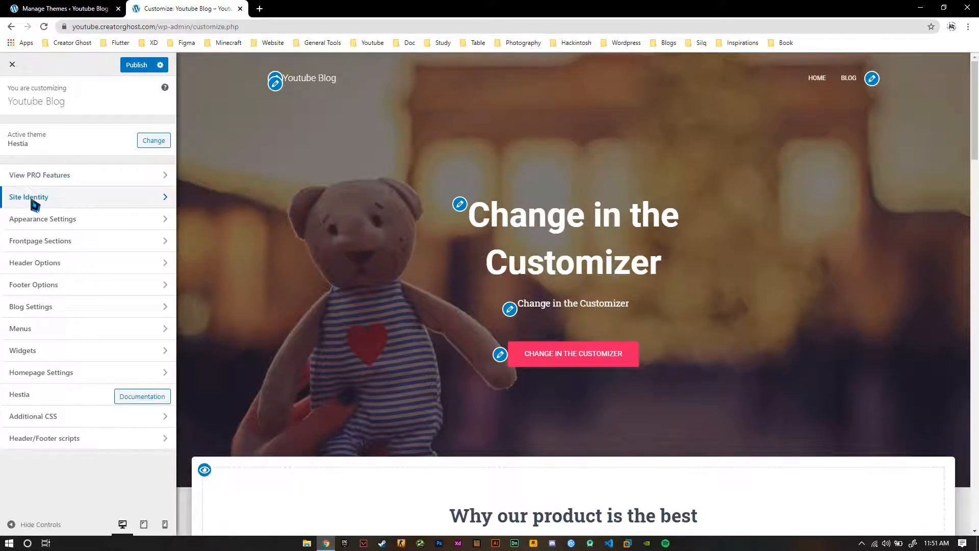
pyautogui.click(51, 376)
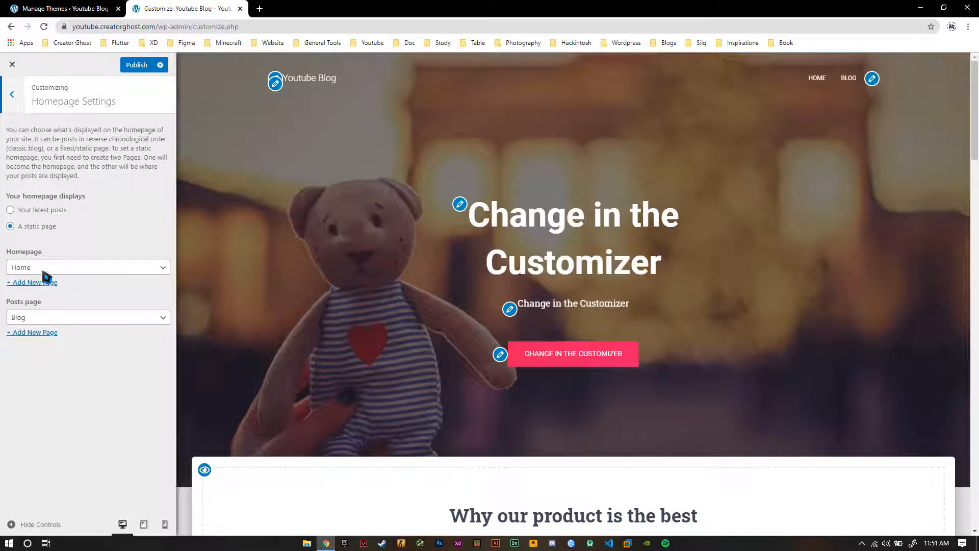
# Try setting the homepage to display the latest posts and review the preview
pyautogui.click(10, 210)
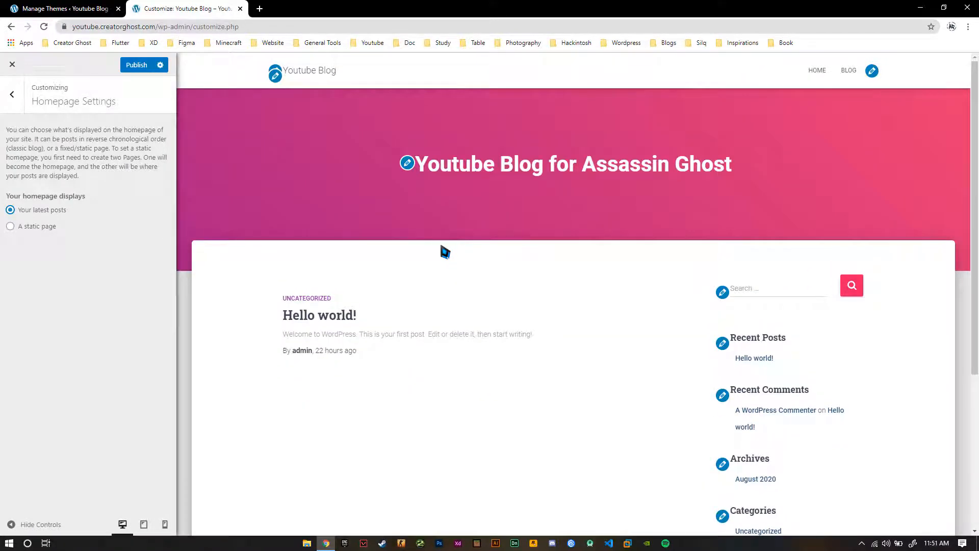
pyautogui.scroll(-4, 440, 248)
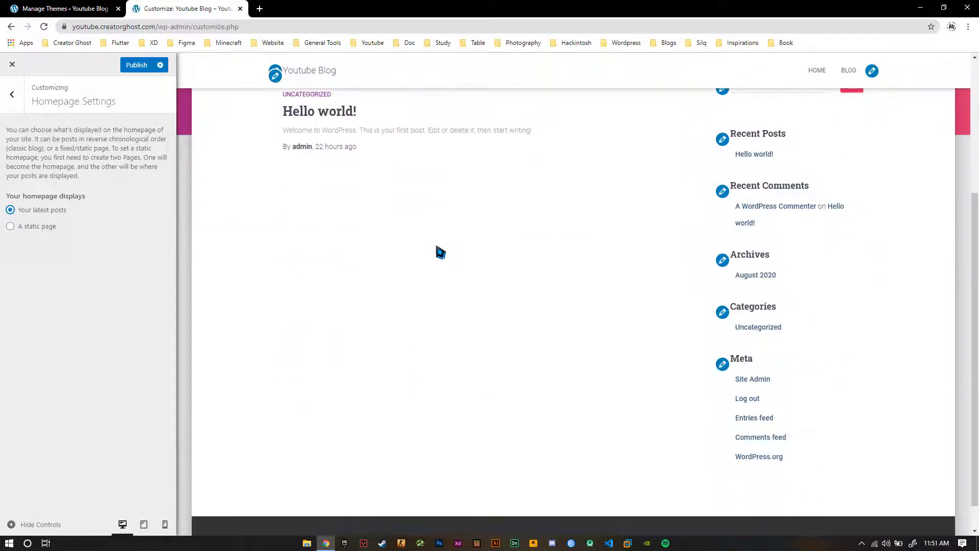
pyautogui.scroll(3, 441, 252)
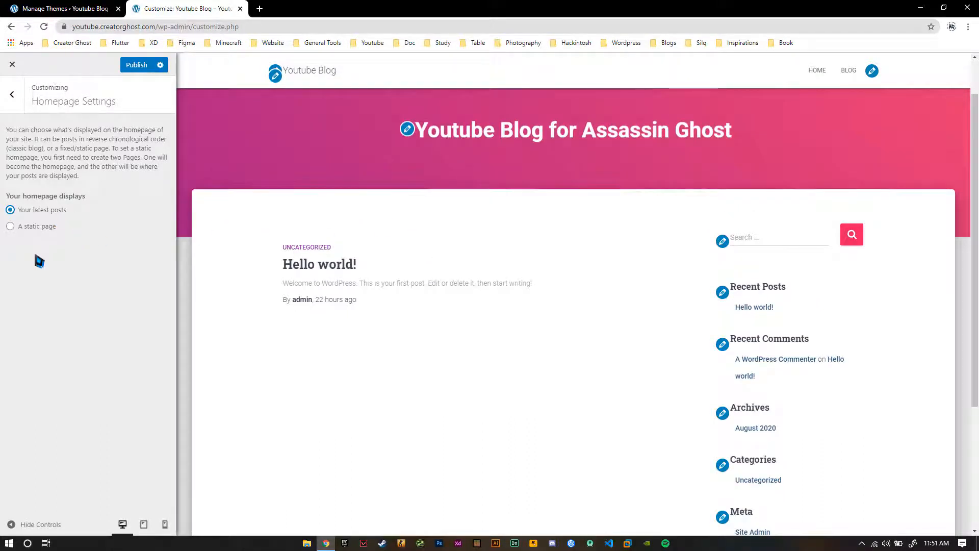
pyautogui.scroll(1, 351, 243)
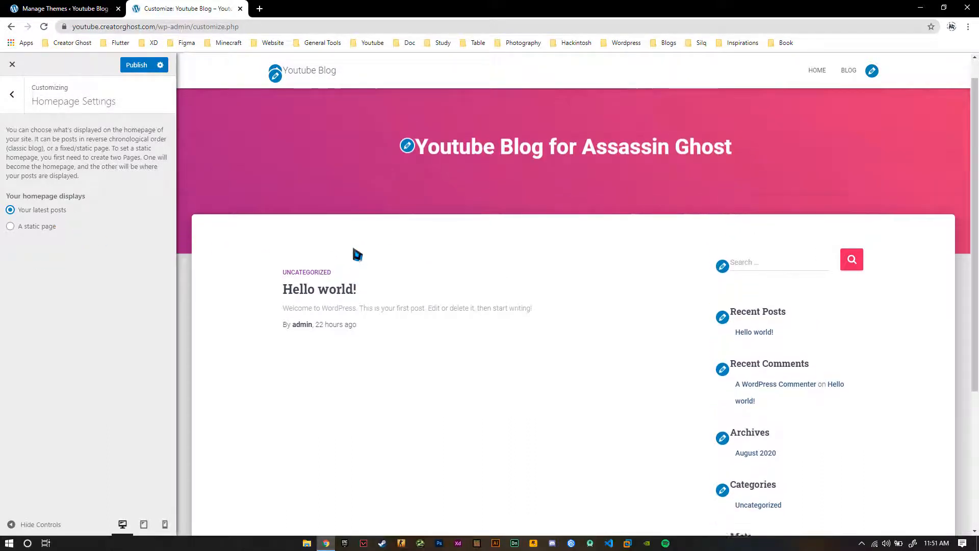
# Set the homepage to display a static page, review its preview and publish the changes
pyautogui.click(11, 227)
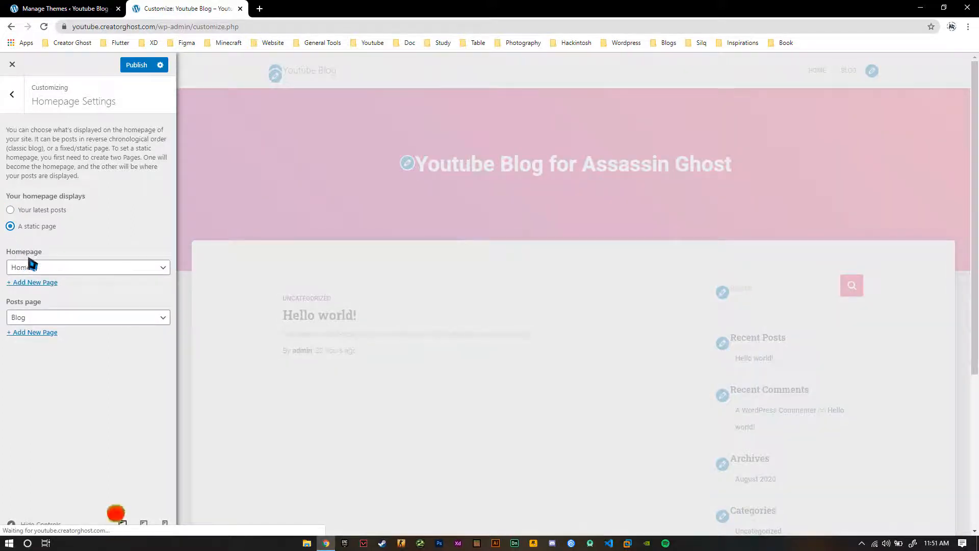
pyautogui.scroll(-5, 359, 210)
pyautogui.scroll(-20, 360, 220)
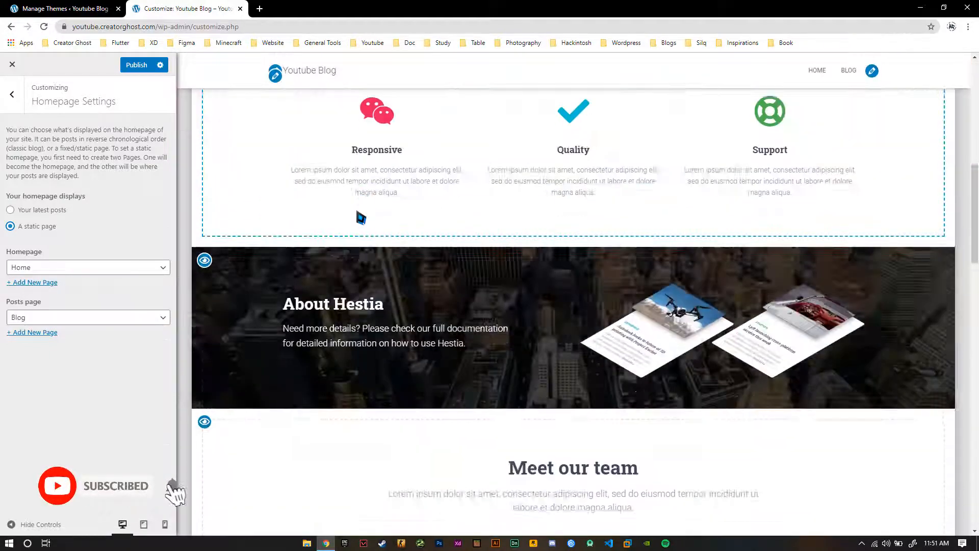
pyautogui.scroll(-5, 374, 253)
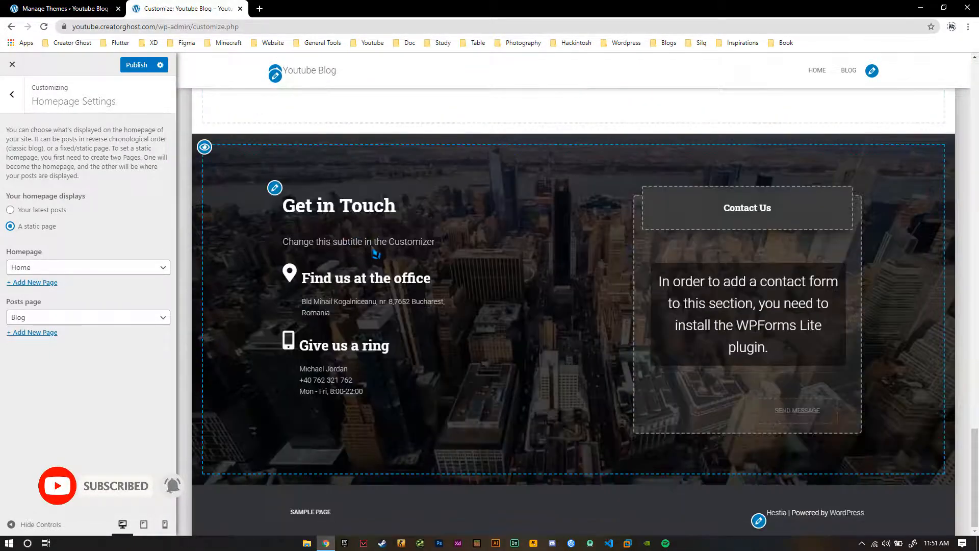
pyautogui.moveTo(974, 474); pyautogui.dragTo(975, 102)
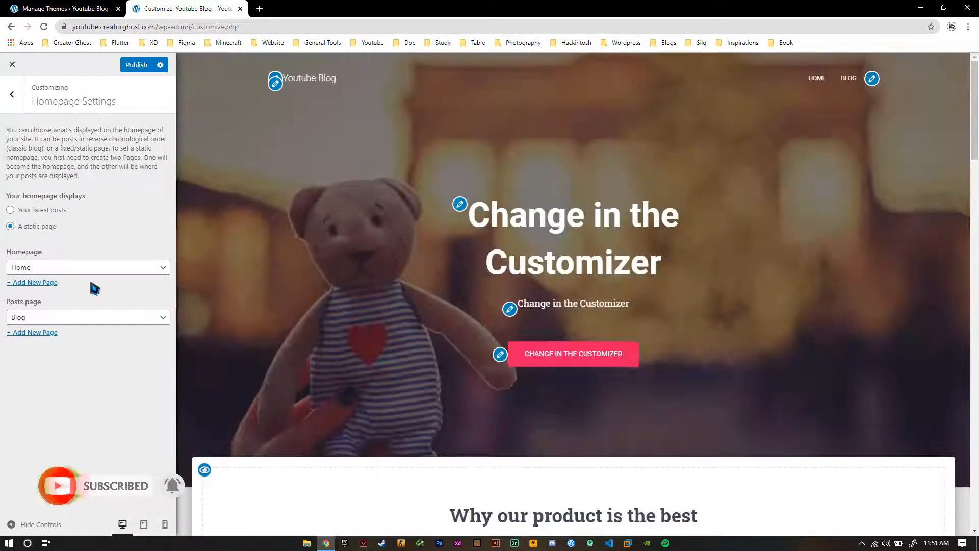
pyautogui.click(136, 69)
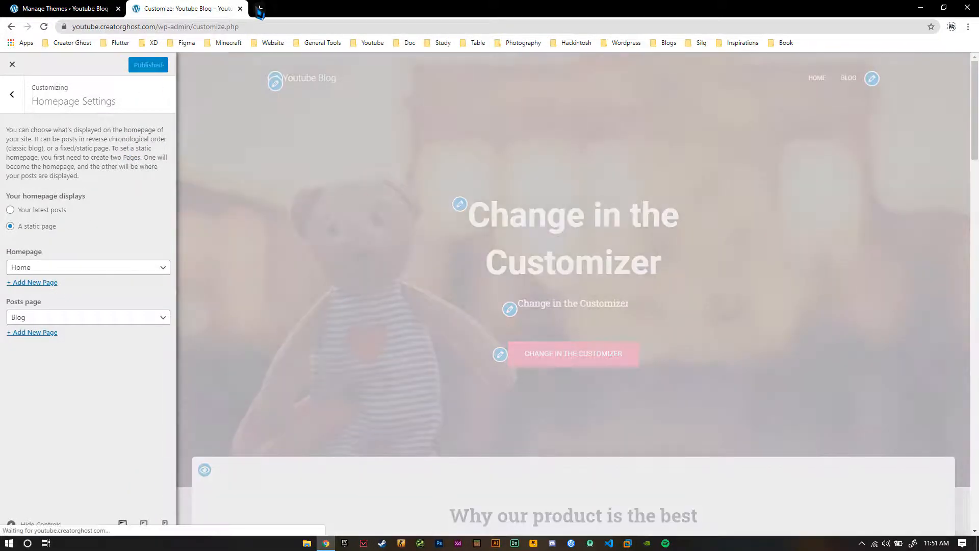
# Visit the live site in a separate browser tab and examine the sections of the published Hestia homepage
pyautogui.click(72, 9)
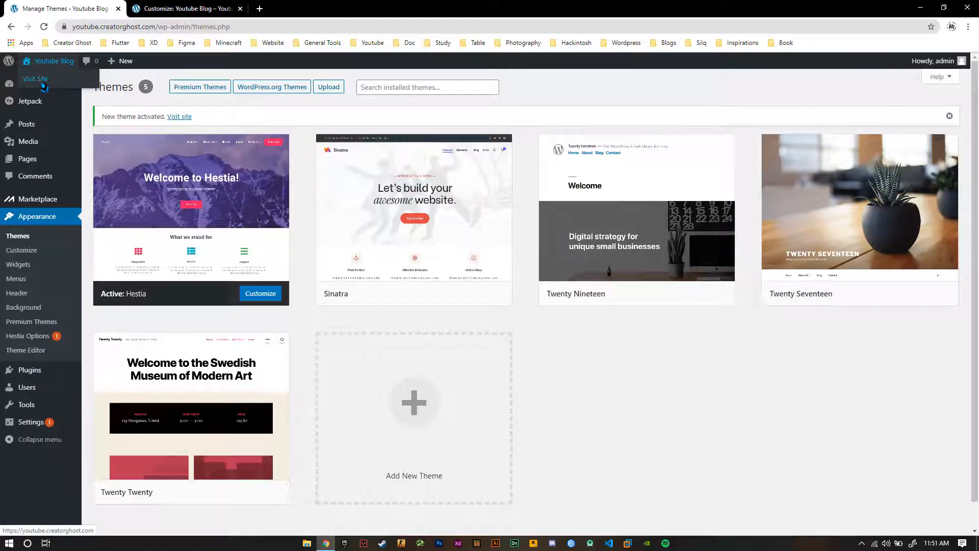
pyautogui.middleClick(95, 81)
pyautogui.click(356, 8)
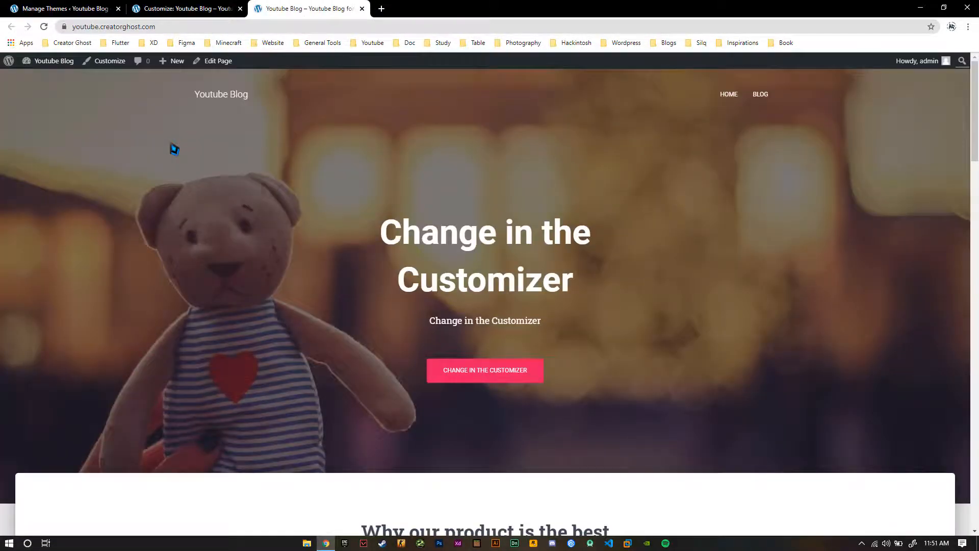
pyautogui.scroll(-20, 153, 163)
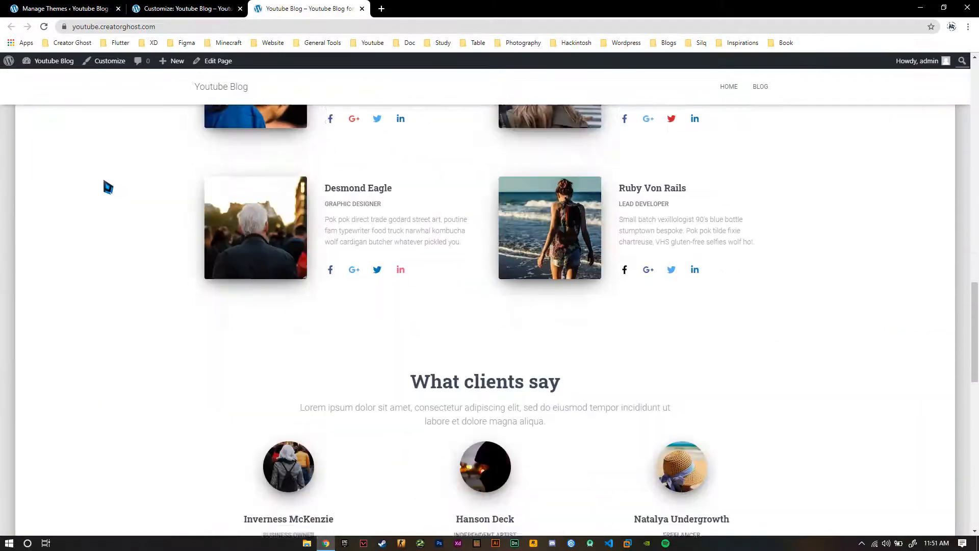
pyautogui.scroll(-14, 108, 187)
pyautogui.scroll(1, 112, 204)
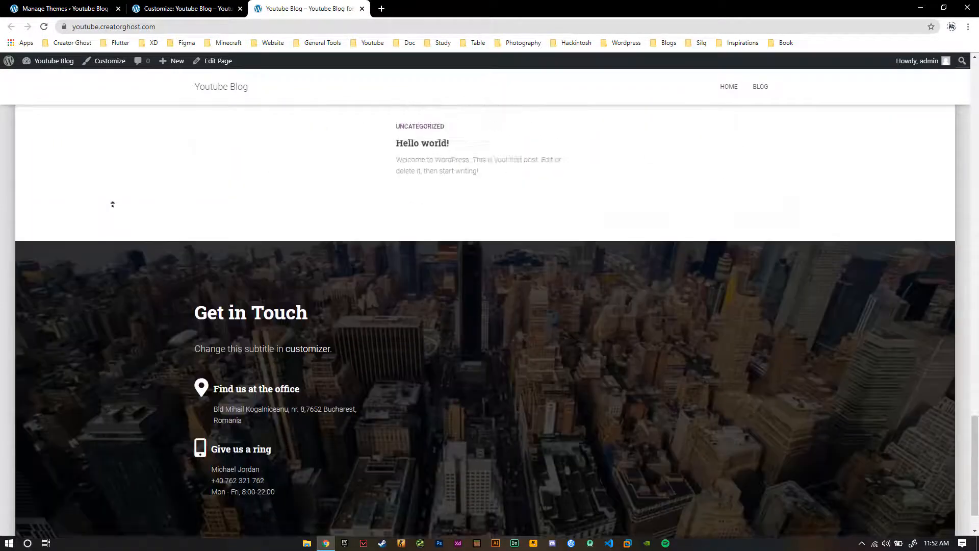
pyautogui.scroll(20, 113, 204)
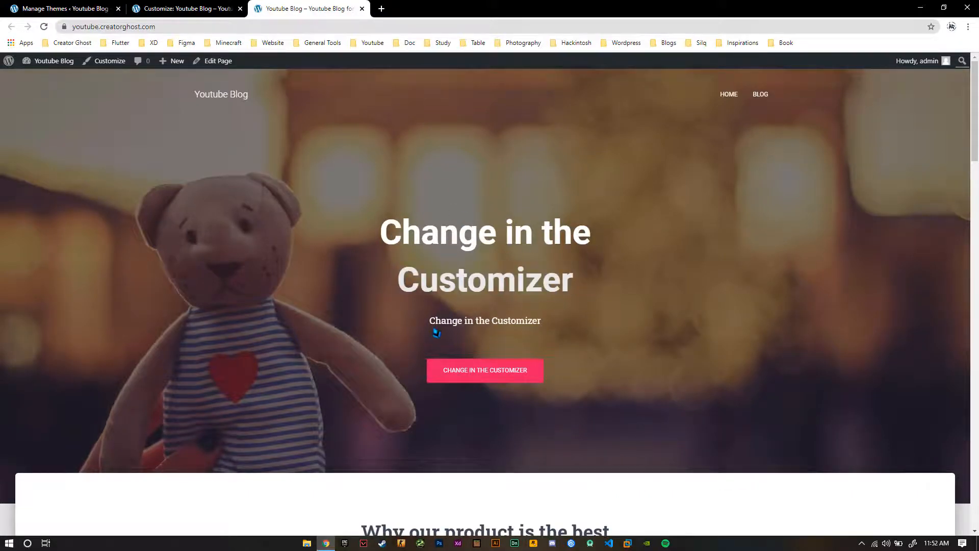
pyautogui.scroll(-5, 372, 280)
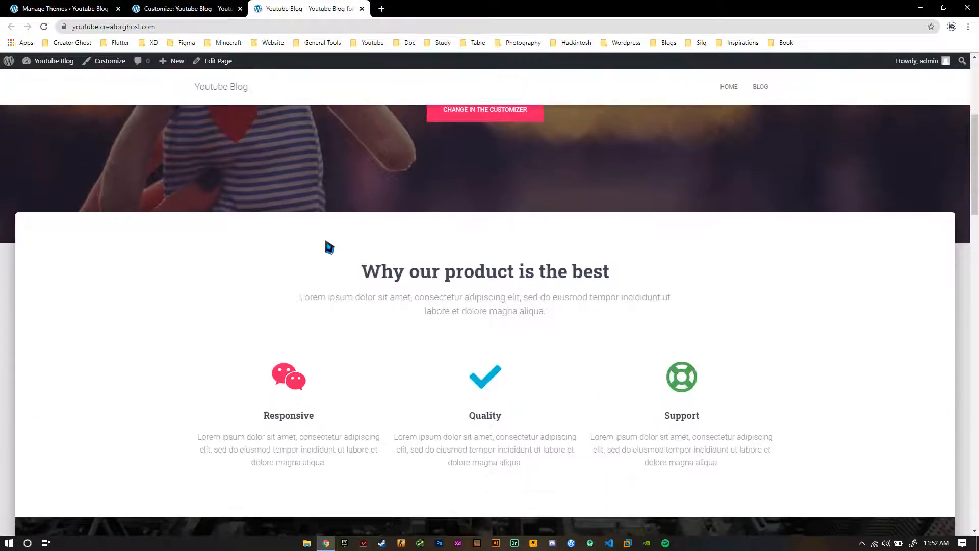
pyautogui.scroll(-9, 294, 193)
# Open the Frontpage Sections in the customizer and hide the Big Title Section
pyautogui.click(213, 10)
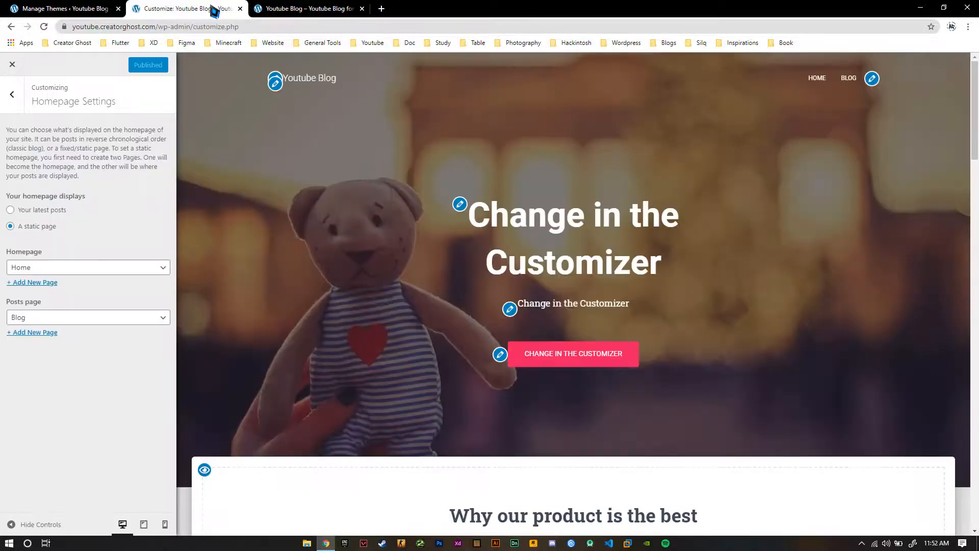
pyautogui.click(20, 101)
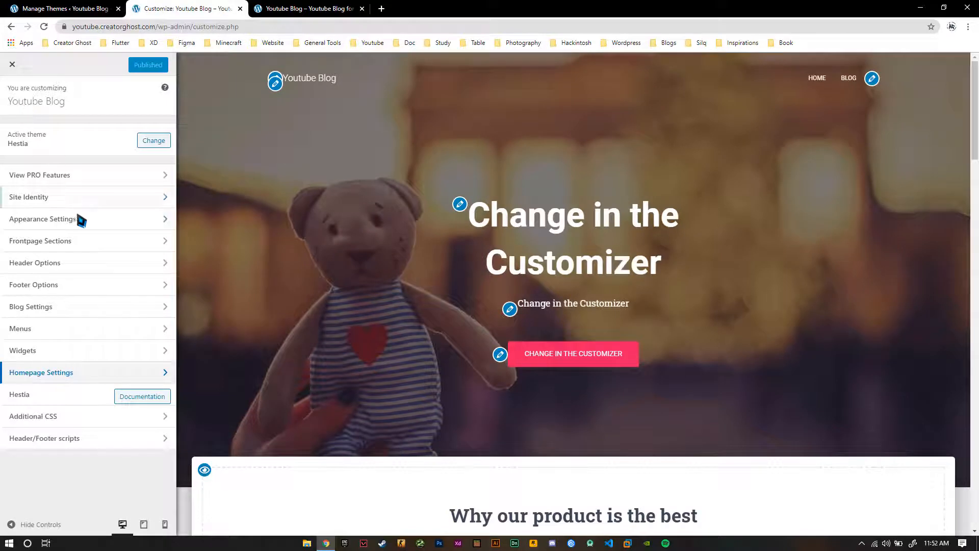
pyautogui.click(78, 236)
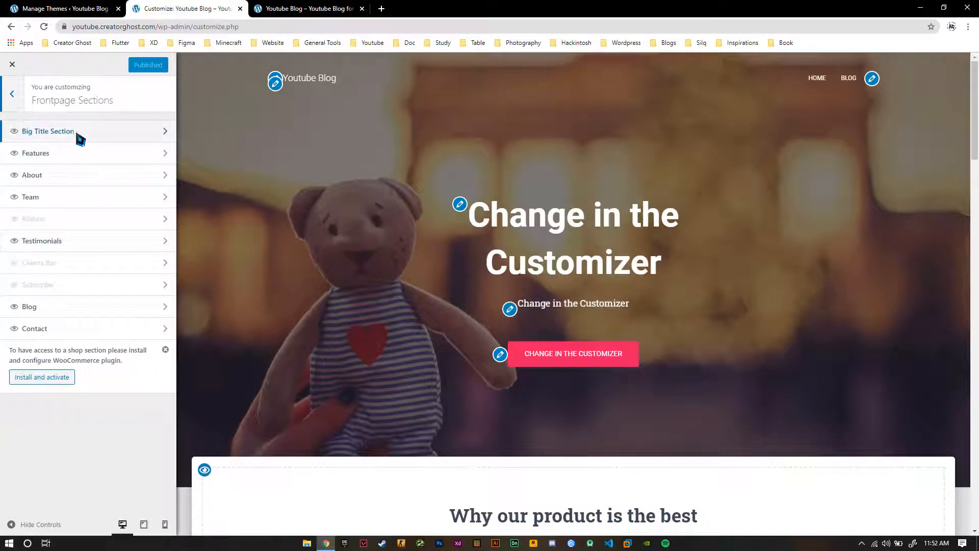
pyautogui.click(14, 131)
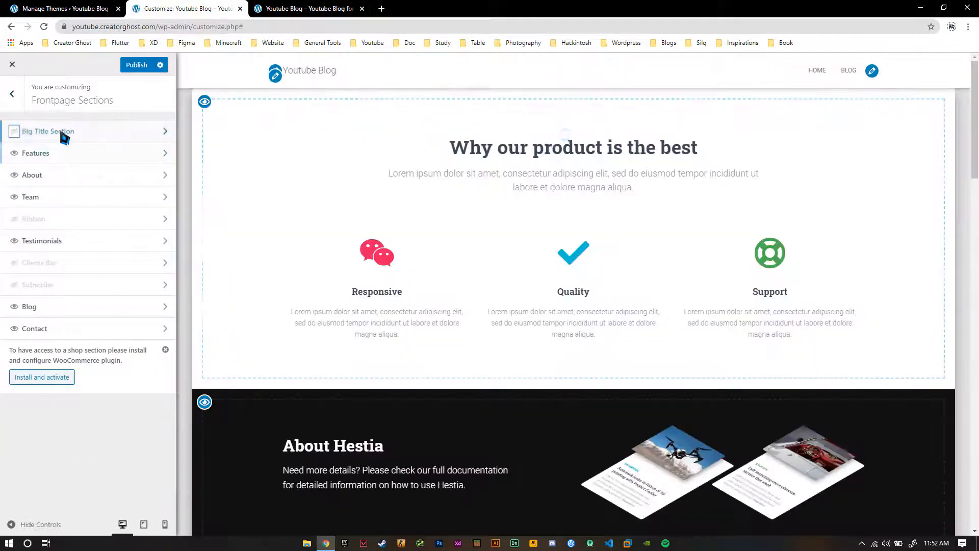
# Show the hidden Big Title Section on the frontpage again
pyautogui.click(14, 132)
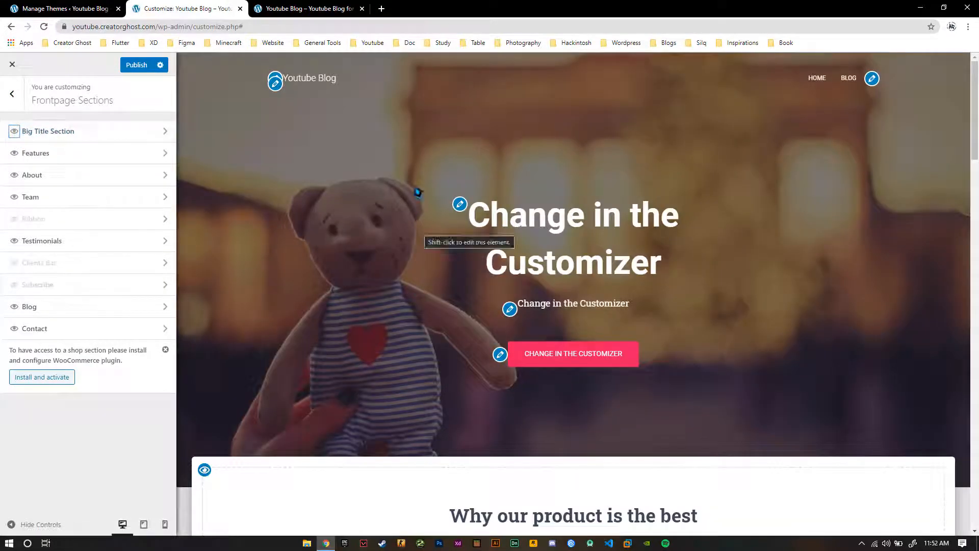
pyautogui.scroll(-5, 467, 286)
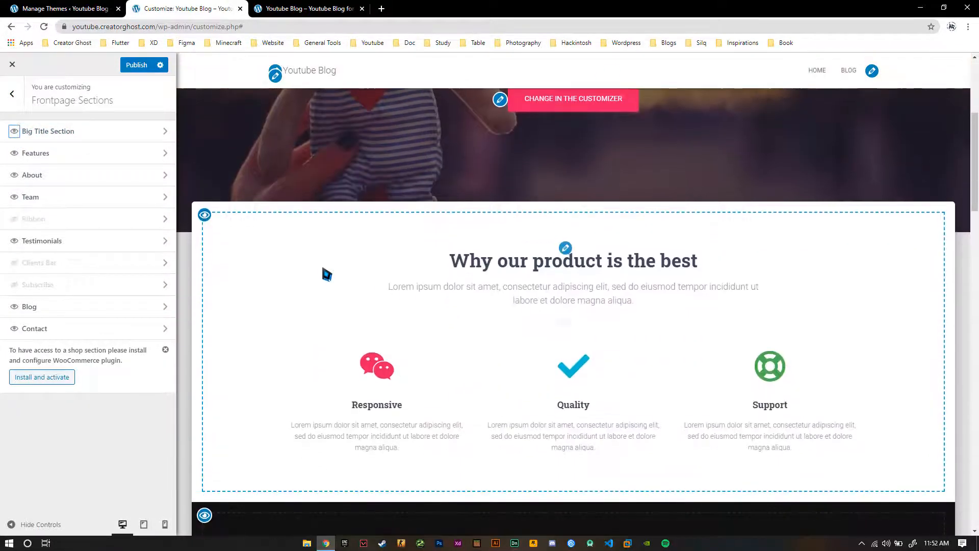
# Try hiding the Features section from the preview, and restore it in the Frontpage Sections list
pyautogui.click(205, 215)
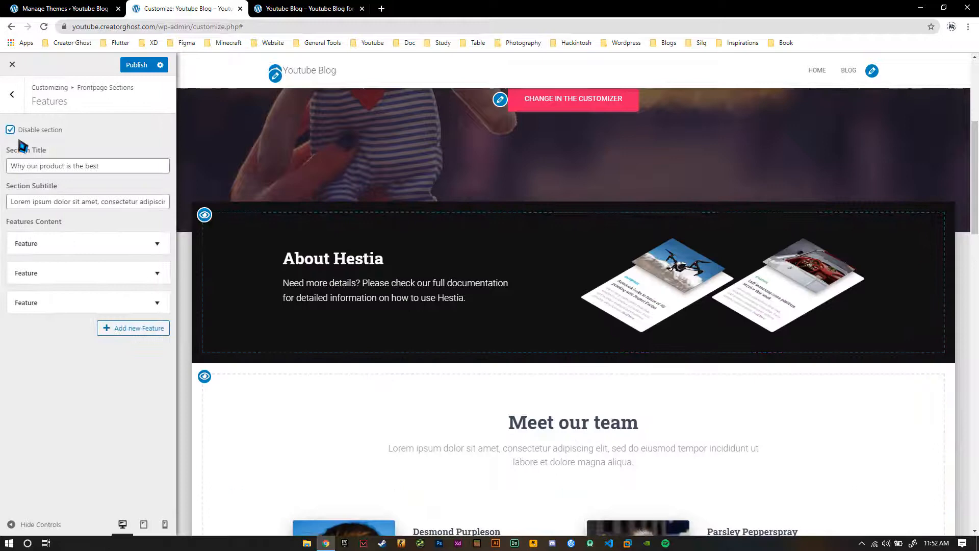
pyautogui.click(12, 94)
pyautogui.click(14, 153)
# Enable the hidden Ribbon, Clients Bar and Subscribe frontpage sections and review the preview down to the contact section
pyautogui.scroll(-5, 391, 270)
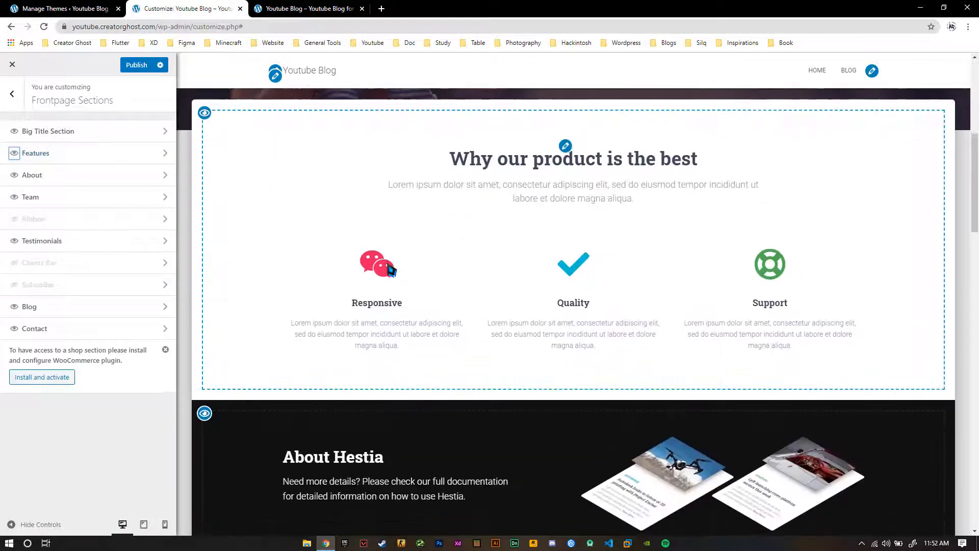
pyautogui.scroll(-9, 318, 293)
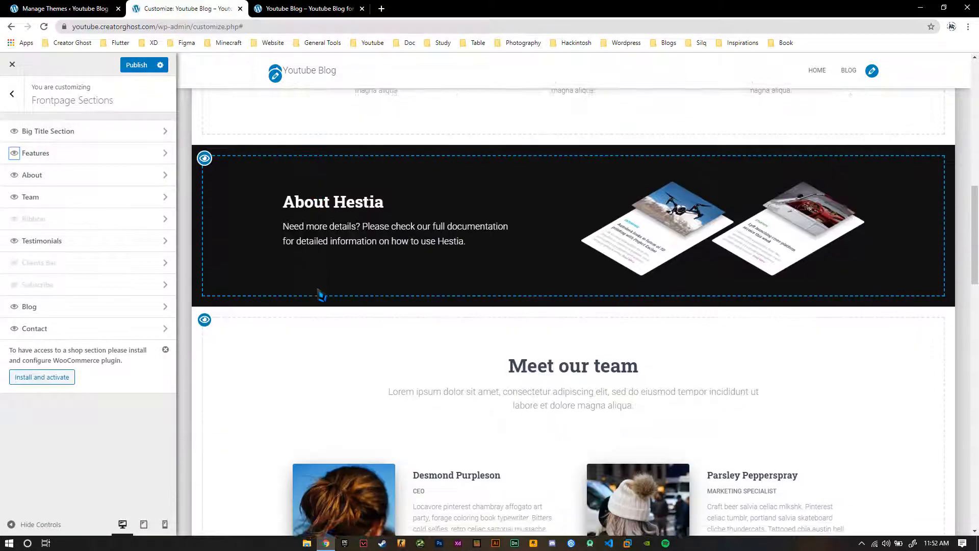
pyautogui.click(14, 218)
pyautogui.scroll(-4, 431, 255)
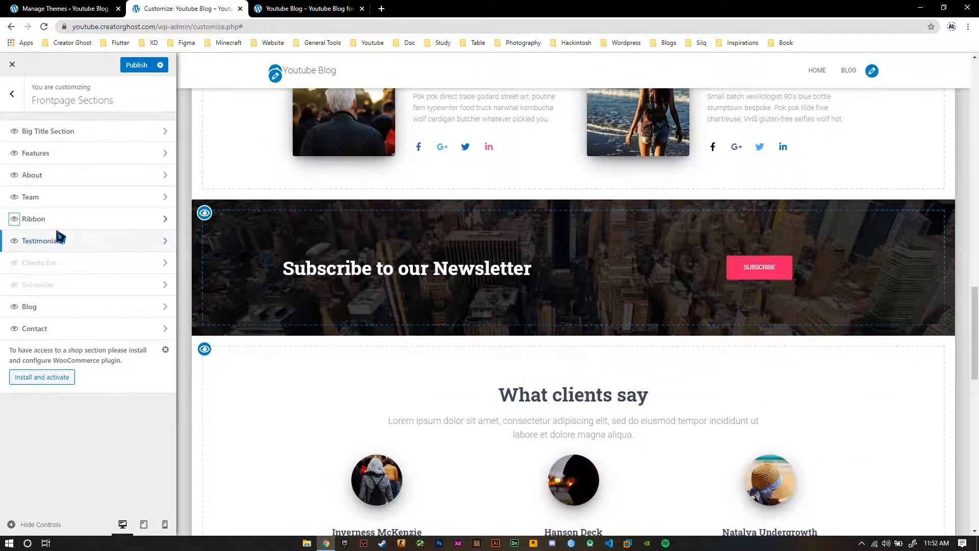
pyautogui.scroll(-3, 694, 349)
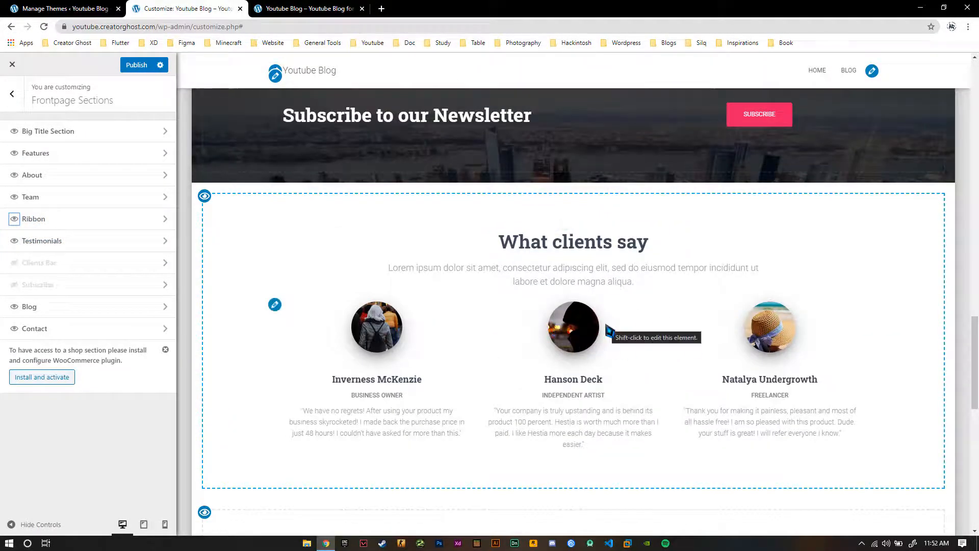
pyautogui.scroll(-4, 608, 329)
pyautogui.click(15, 263)
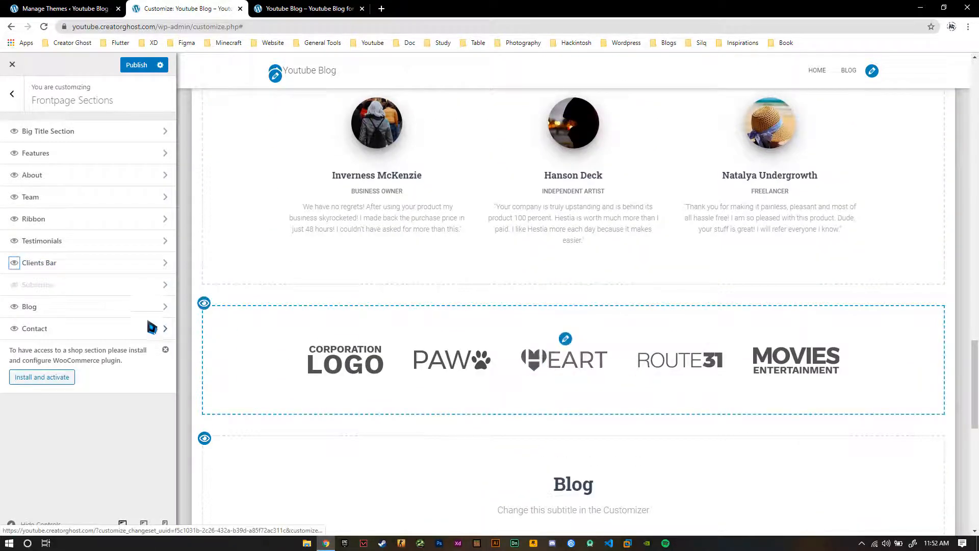
pyautogui.click(14, 285)
pyautogui.scroll(-4, 561, 331)
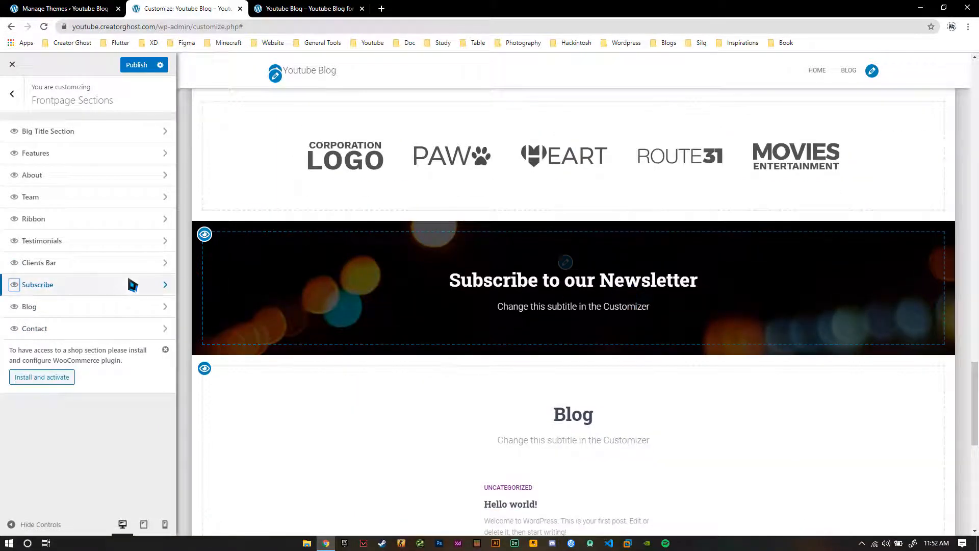
pyautogui.scroll(-4, 586, 299)
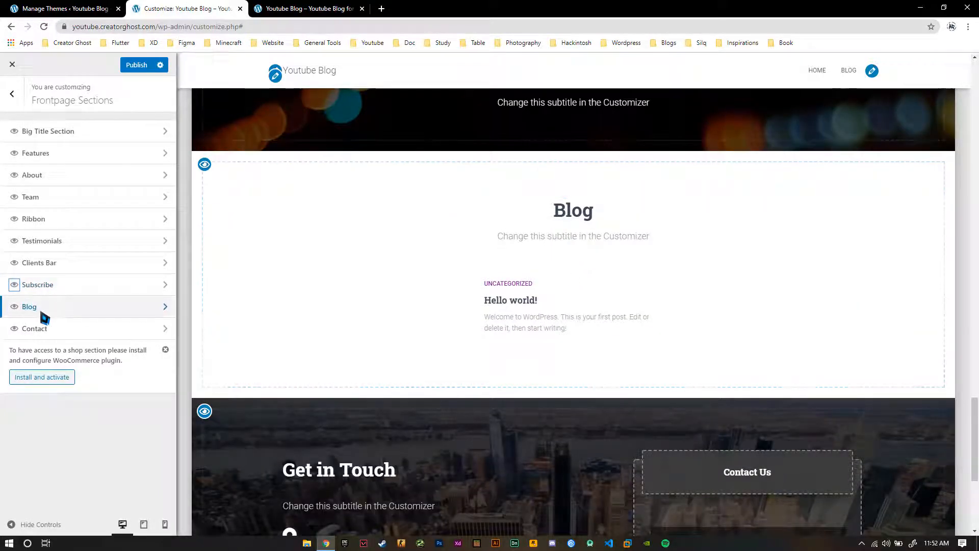
pyautogui.scroll(-5, 551, 345)
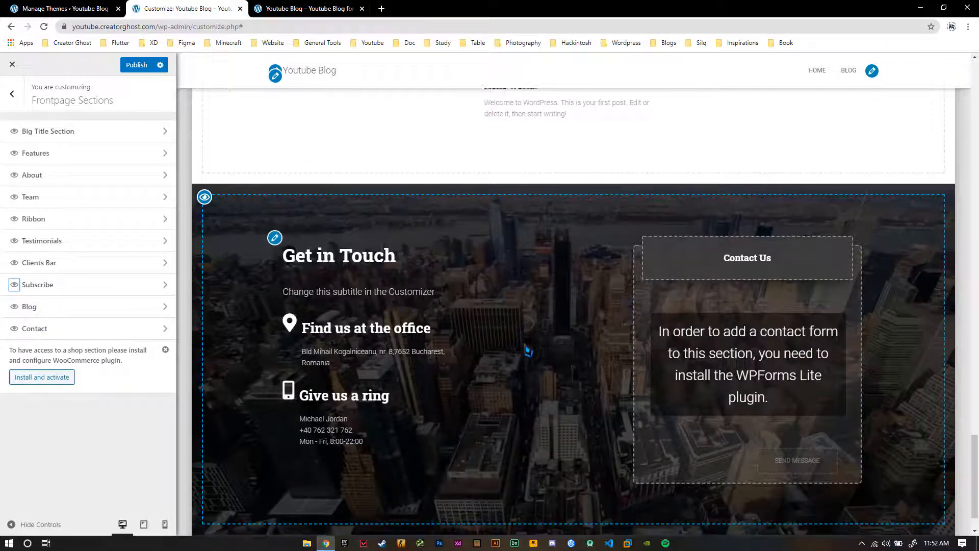
# Open the Big Title Section settings and set its title to "Youtube Blog for Assassin Ghost"
pyautogui.scroll(9, 528, 357)
pyautogui.scroll(10, 528, 364)
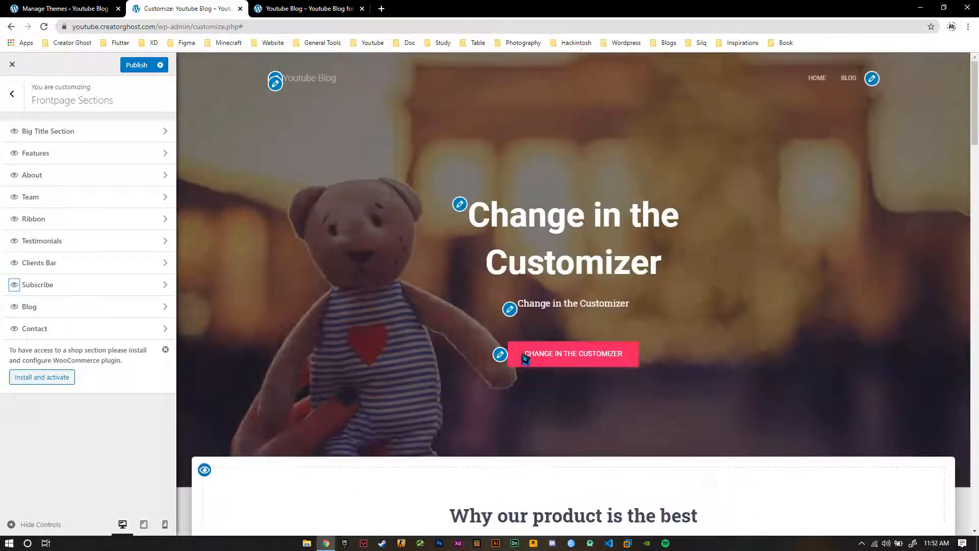
pyautogui.click(46, 134)
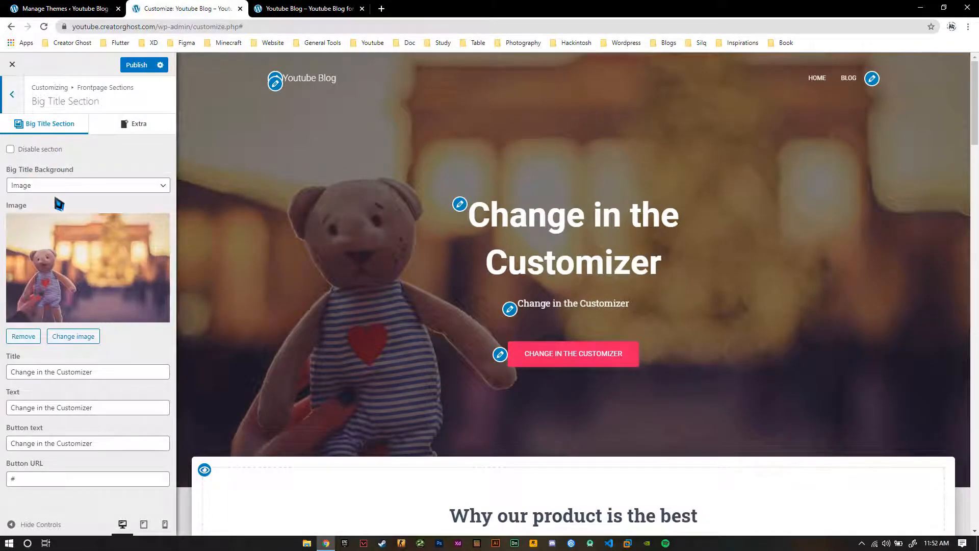
pyautogui.tripleClick(82, 372)
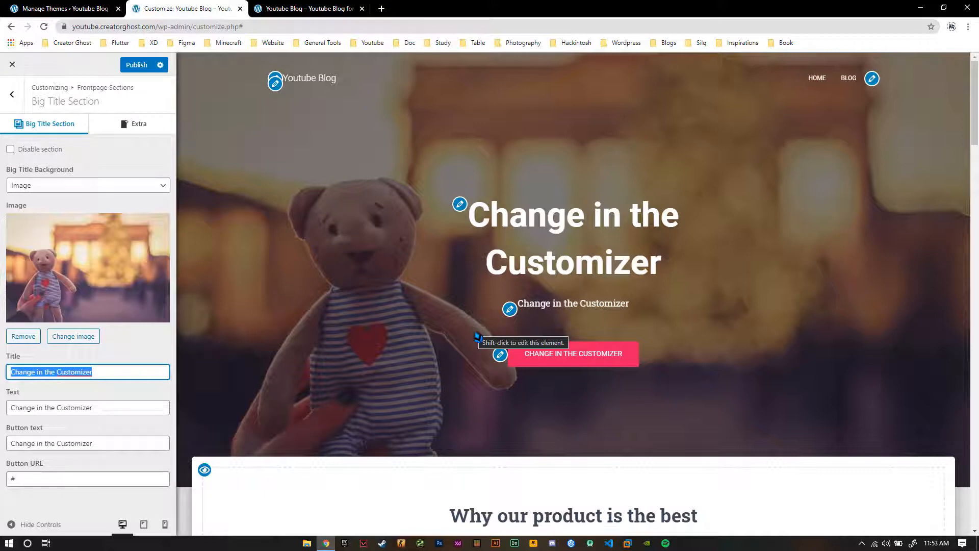
pyautogui.write('Youtube Blog for Assassin Ghost')
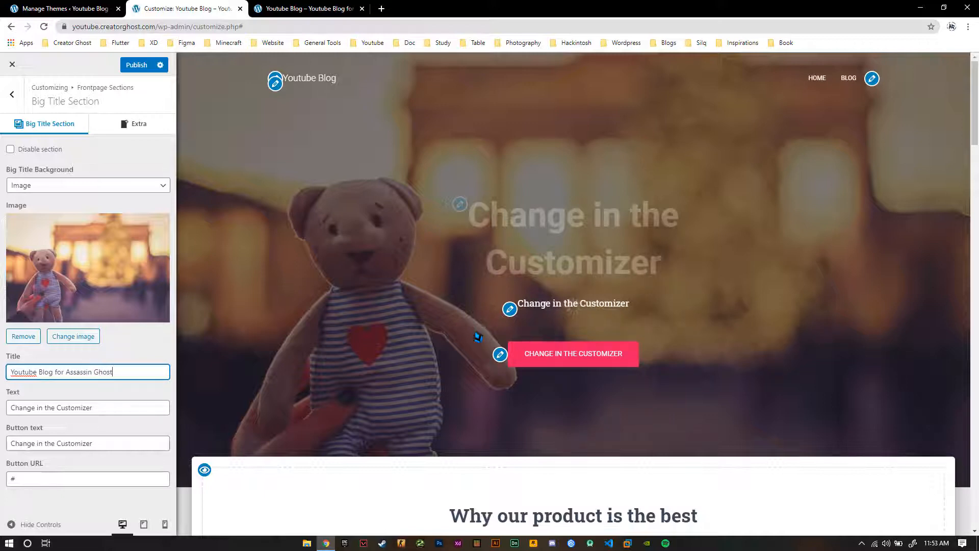
pyautogui.click(142, 389)
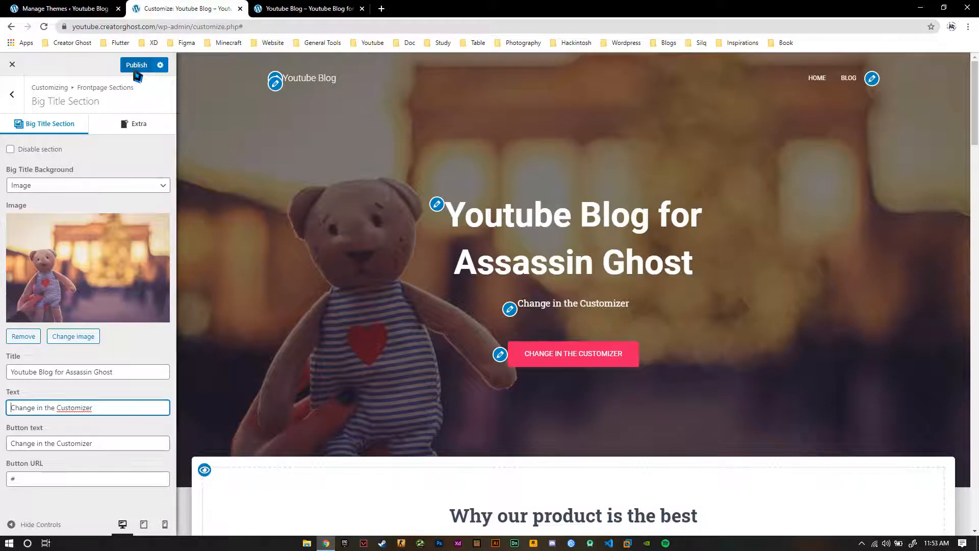
# Publish the customizer changes and reload the live site to check its homepage title
pyautogui.click(275, 8)
pyautogui.rightClick(273, 7)
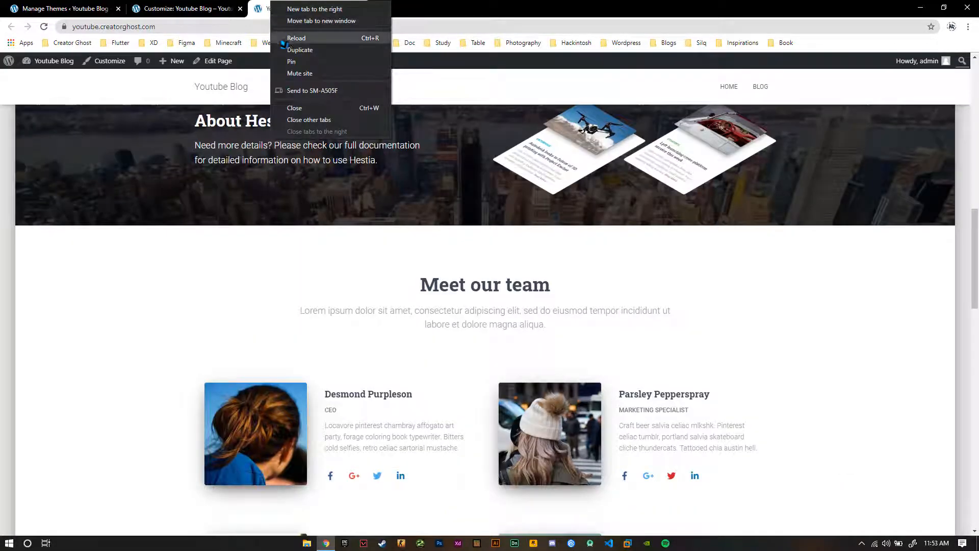
pyautogui.click(283, 41)
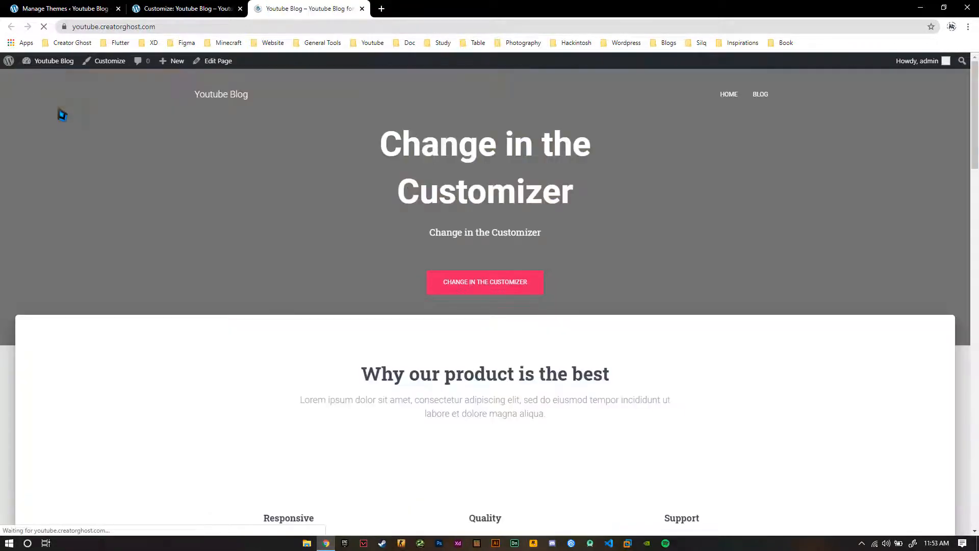
pyautogui.click(148, 8)
pyautogui.click(135, 68)
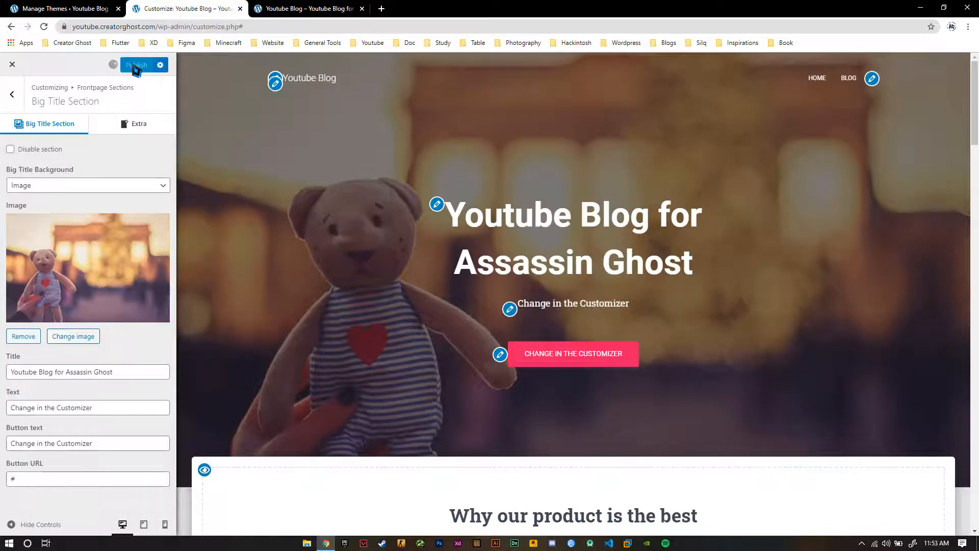
pyautogui.click(295, 7)
pyautogui.rightClick(294, 7)
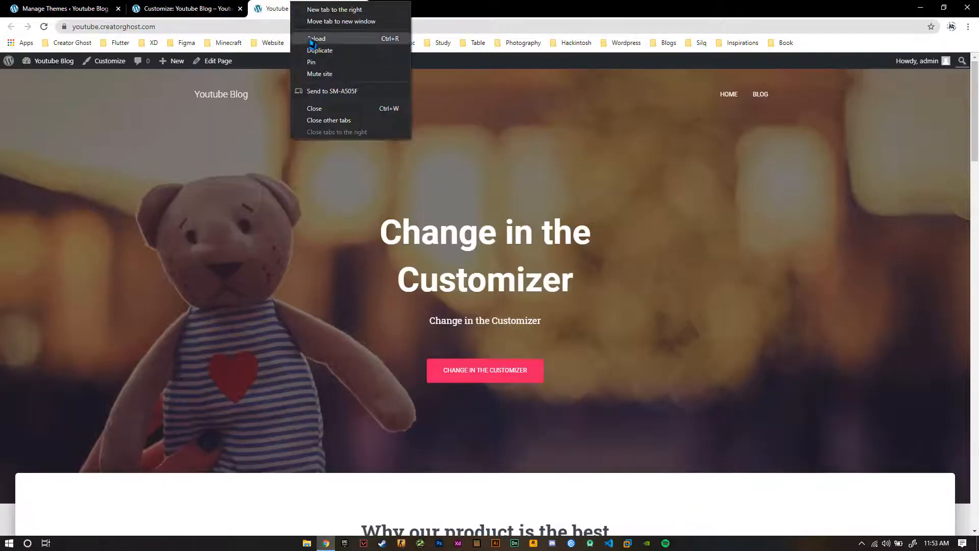
pyautogui.click(305, 38)
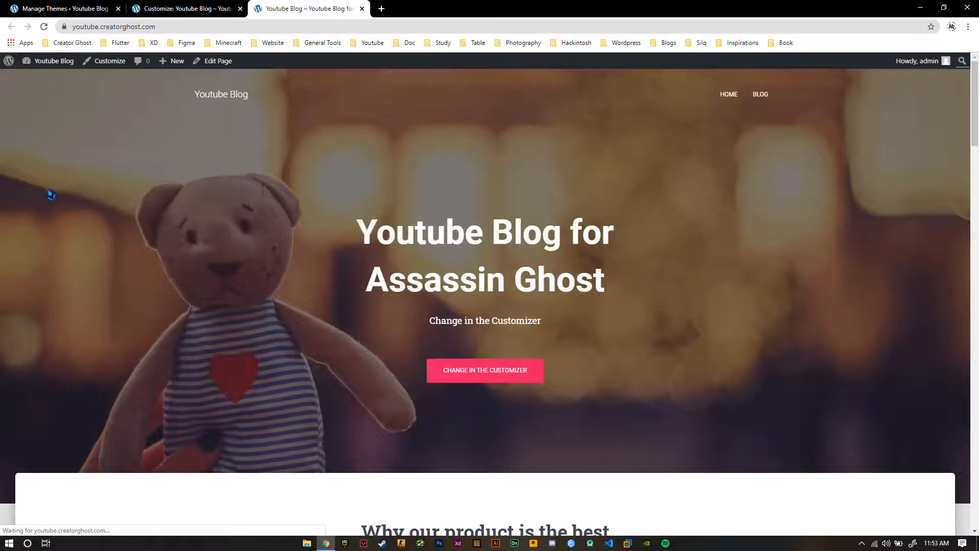
# Return to the customizer and set the Big Title Section's text to "youtube.com/assassinghost"
pyautogui.click(203, 9)
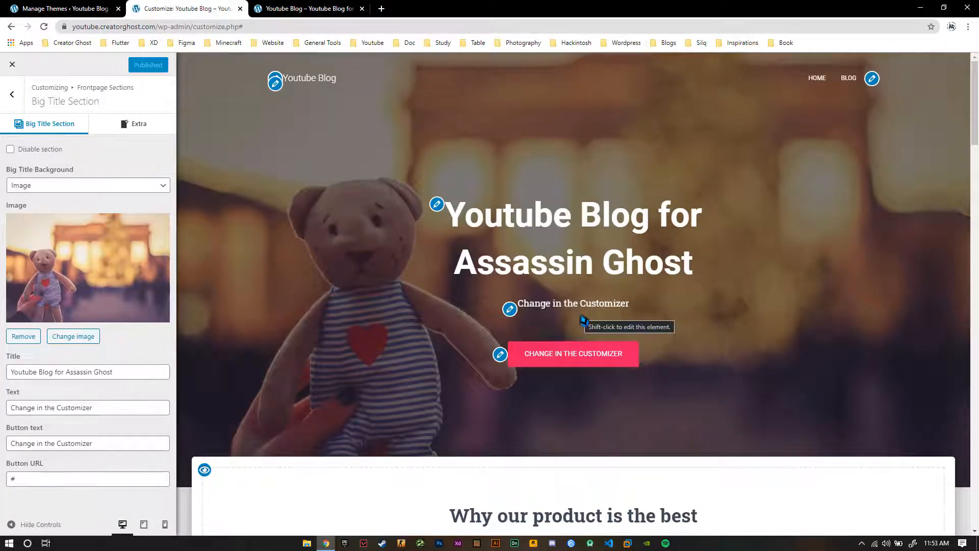
pyautogui.scroll(-1, 584, 322)
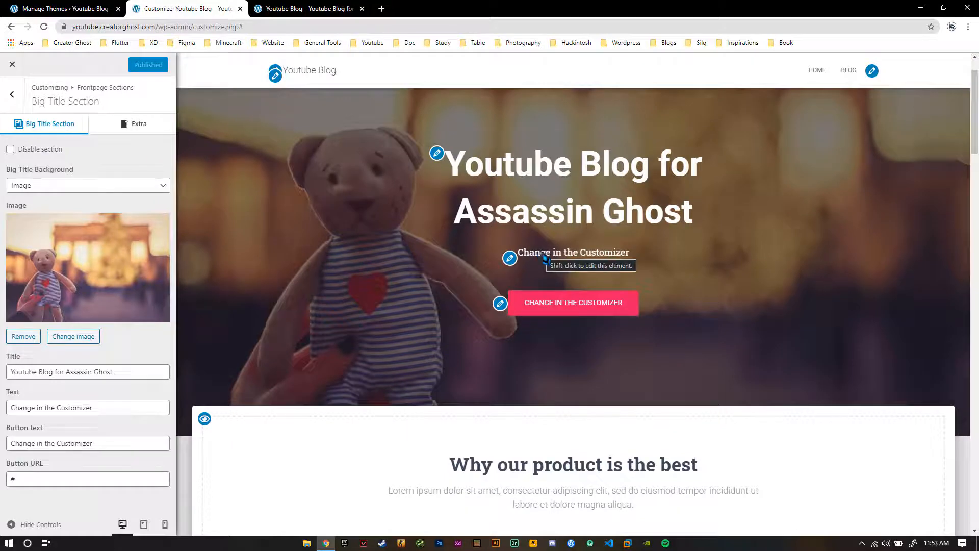
pyautogui.moveTo(105, 408); pyautogui.dragTo(7, 420)
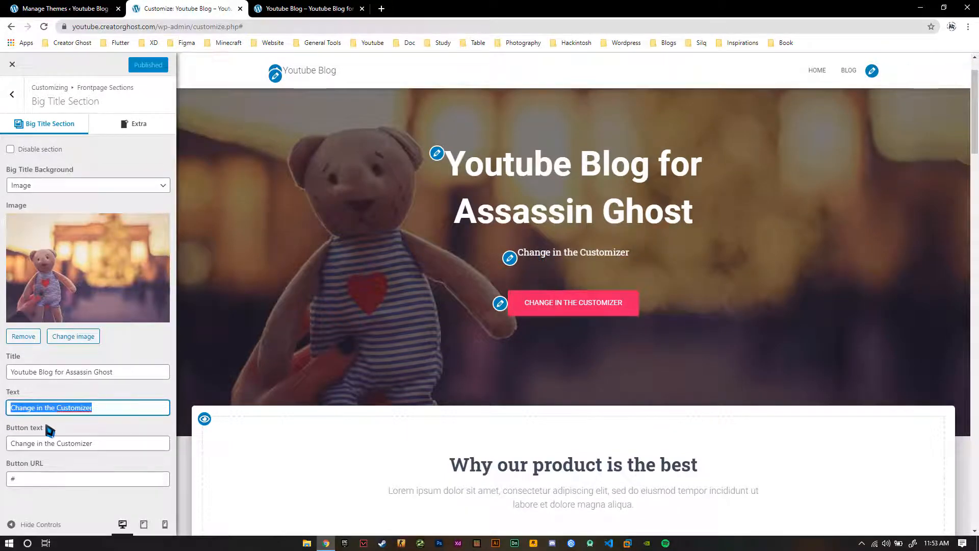
pyautogui.write('yot')
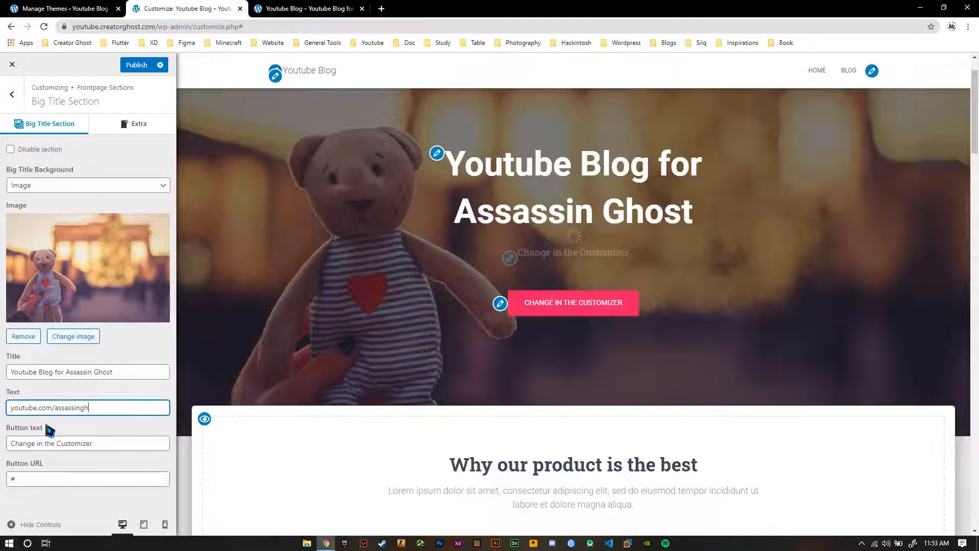
pyautogui.click(115, 376)
pyautogui.click(115, 384)
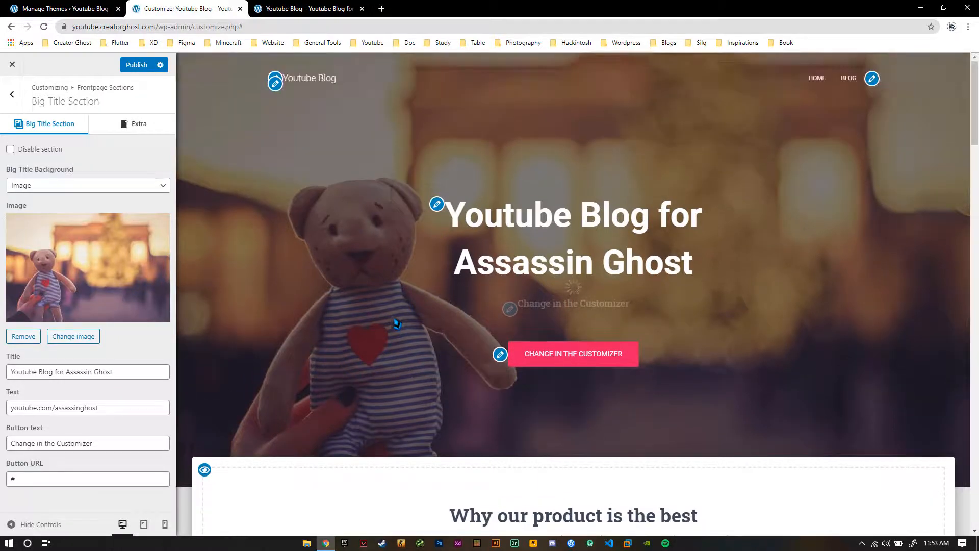
# Cut the channel address out of the Big Title Section's text and set the button text to "Channel Link"
pyautogui.keyDown('shift'); pyautogui.click(500, 353); pyautogui.keyUp('shift')
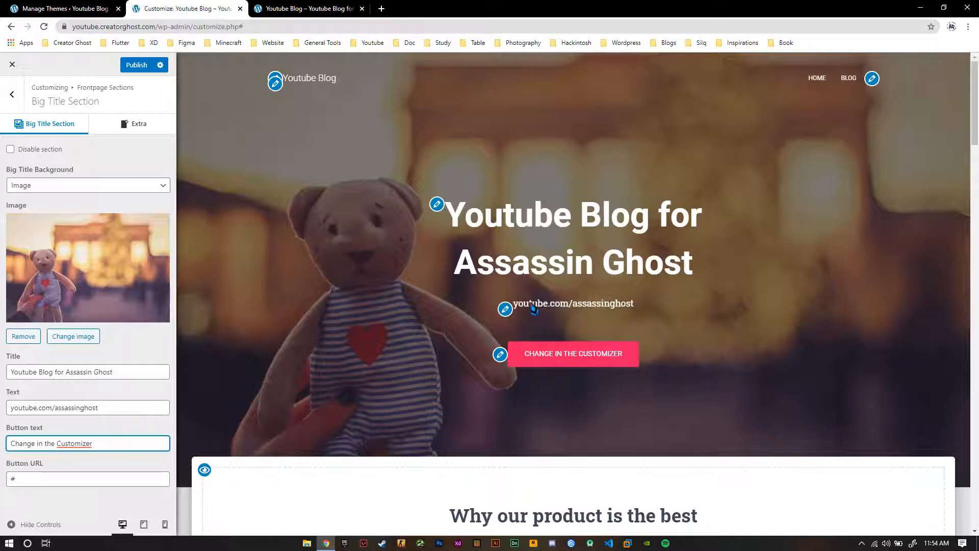
pyautogui.hotkey('shift', 'Tab')
pyautogui.hotkey('ctrl', 'c')
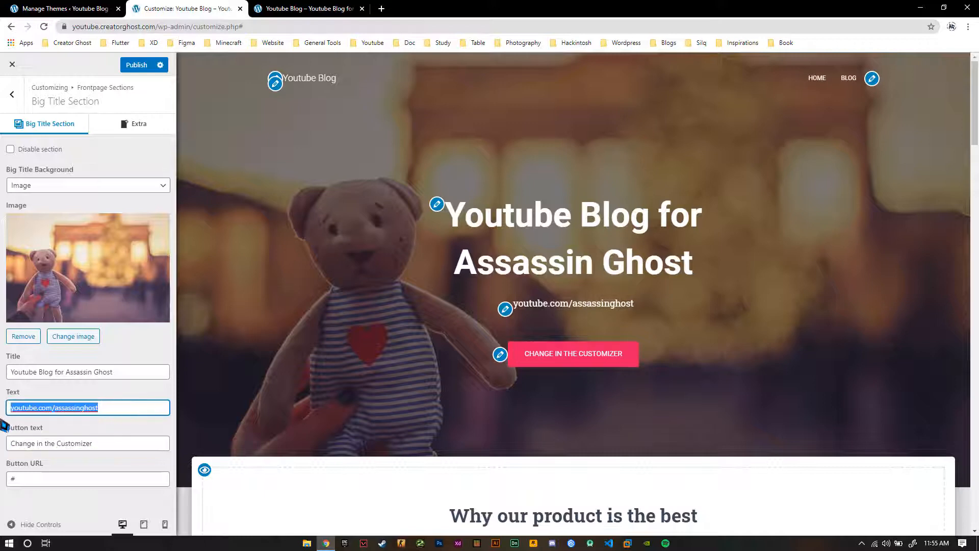
pyautogui.press('BackSpace')
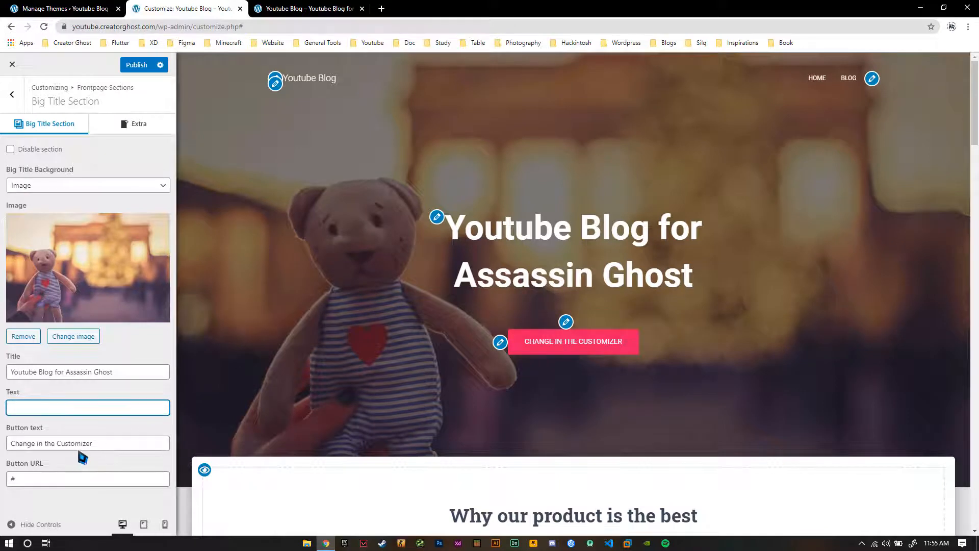
pyautogui.moveTo(93, 443); pyautogui.dragTo(4, 450)
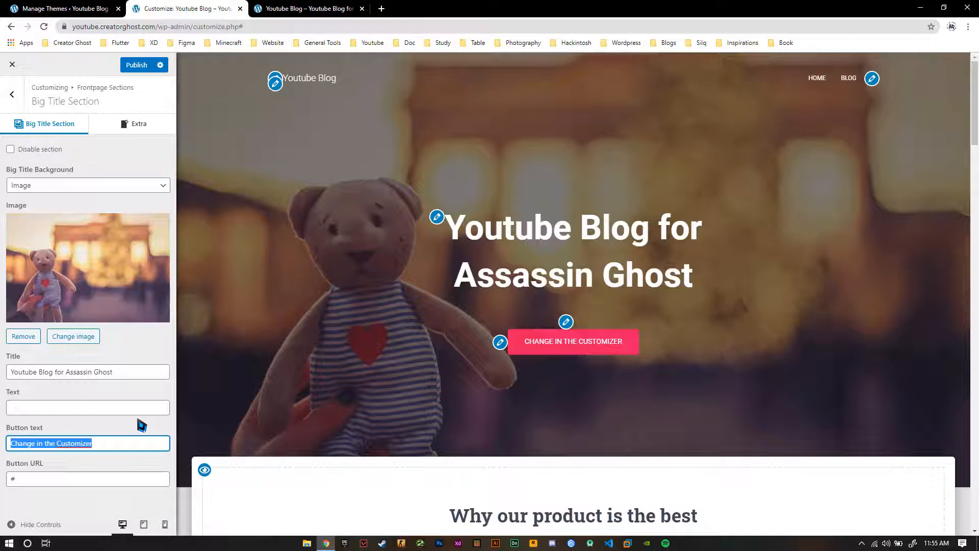
pyautogui.write('Go')
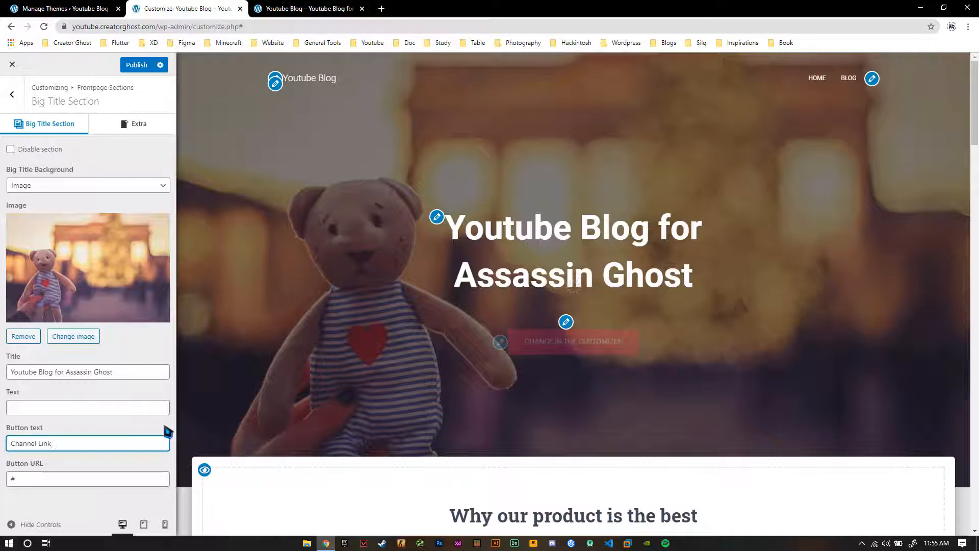
pyautogui.click(109, 481)
pyautogui.hotkey('ctrl', 'v')
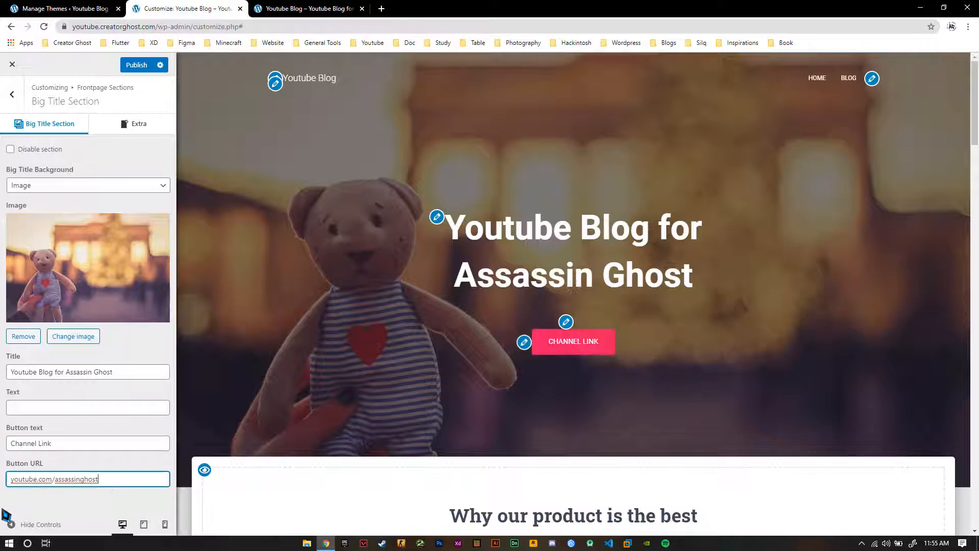
pyautogui.press('Home')
pyautogui.write('https')
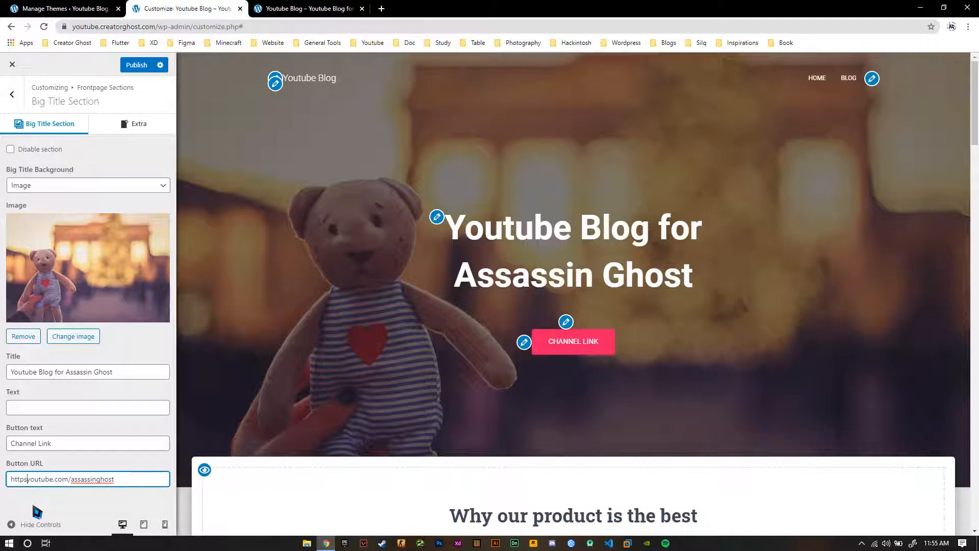
pyautogui.write('://')
pyautogui.click(60, 490)
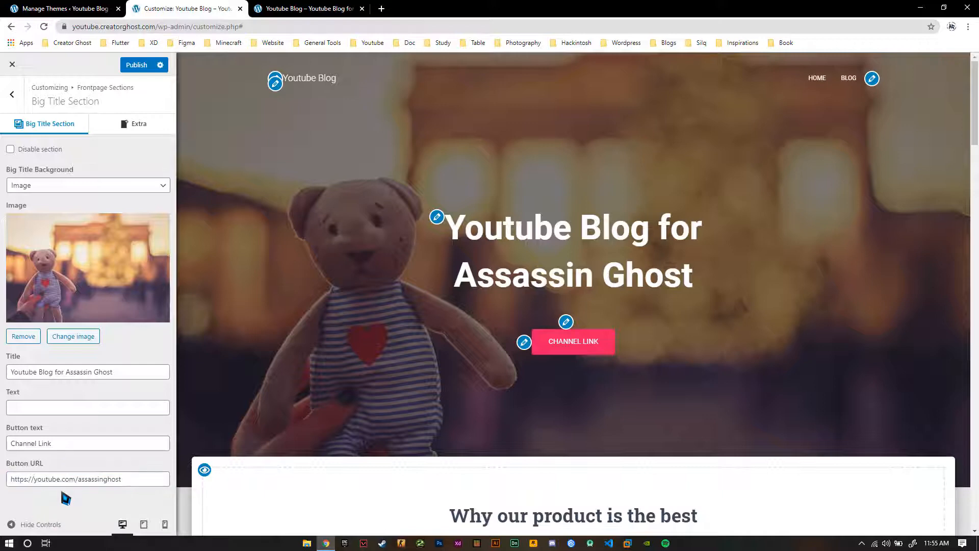
pyautogui.click(137, 65)
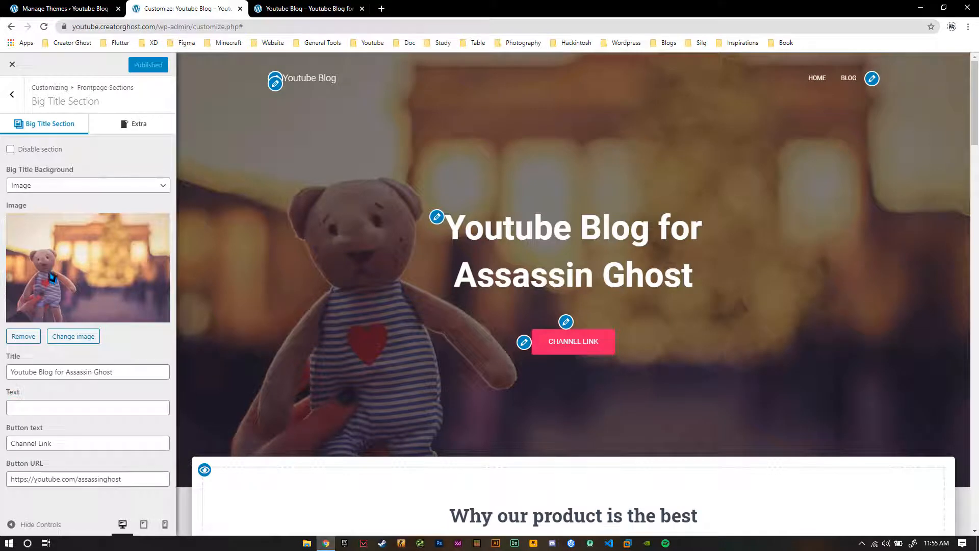
# Start changing the Big Title image, and search Unsplash in a new browser tab for "technology" photos
pyautogui.click(86, 337)
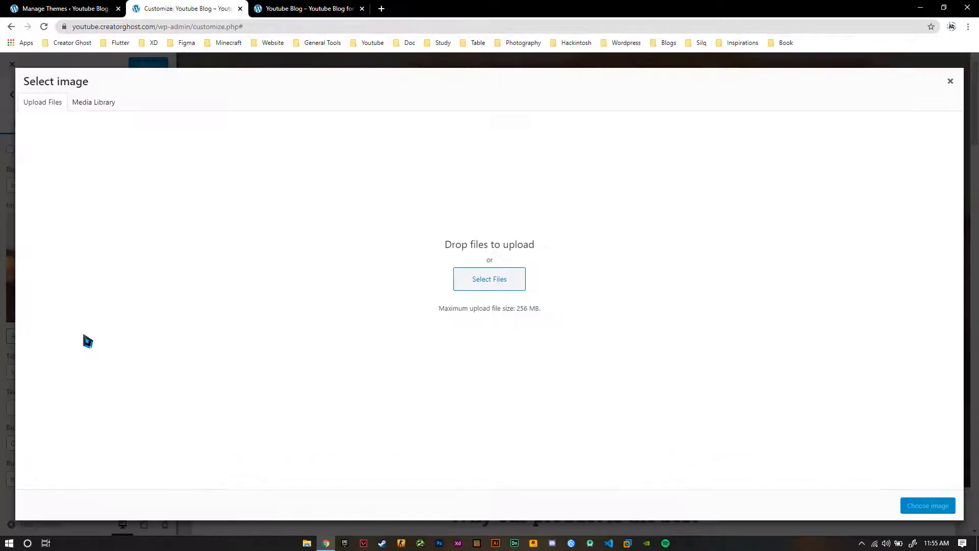
pyautogui.click(382, 9)
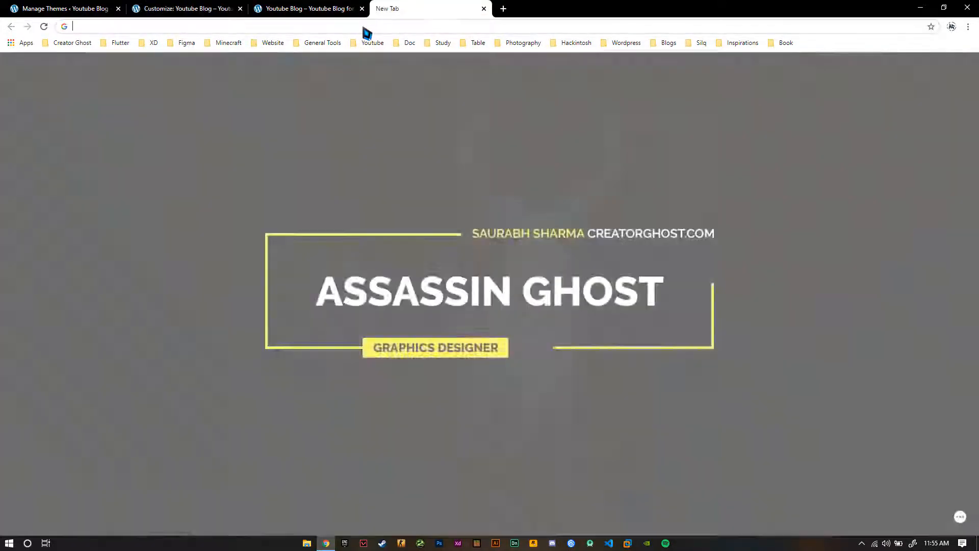
pyautogui.write('unsp')
pyautogui.press('Return')
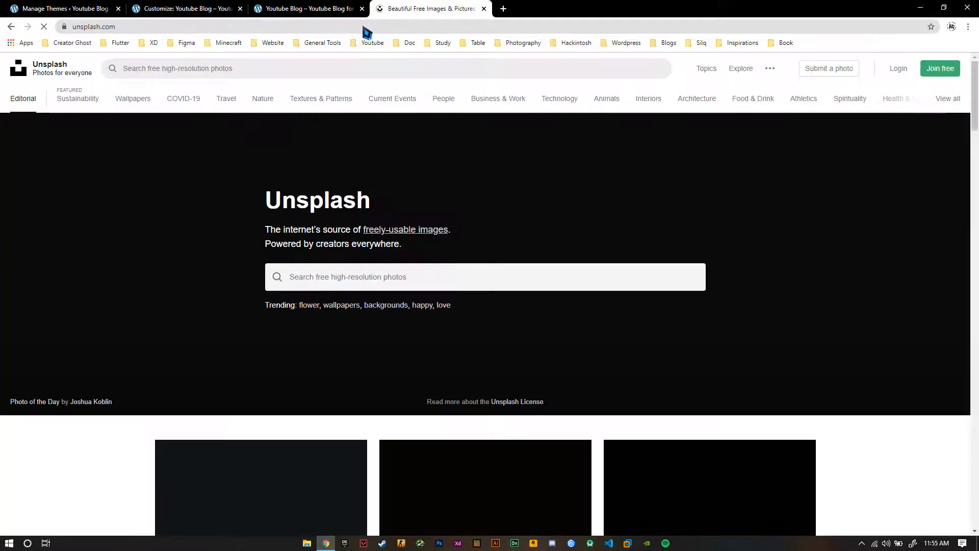
pyautogui.scroll(-1, 530, 204)
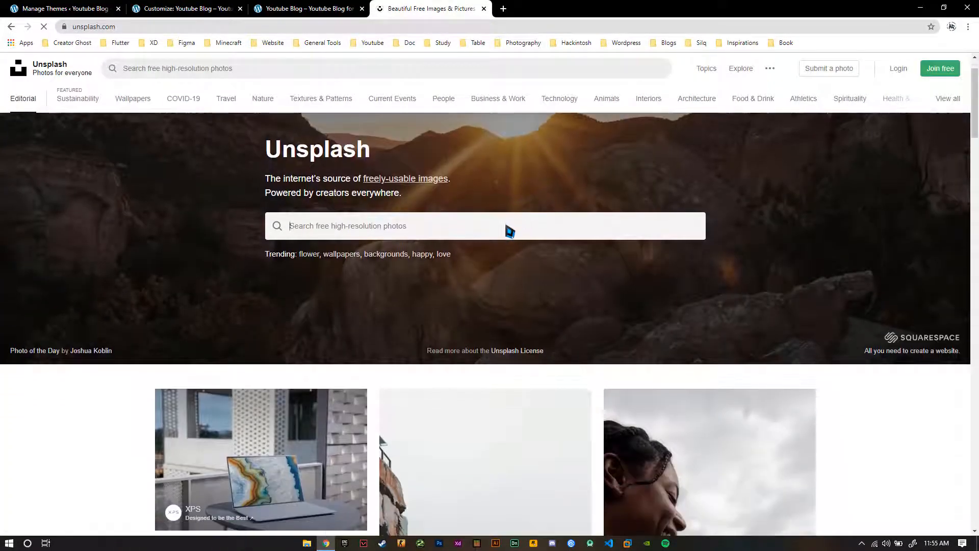
pyautogui.click(509, 229)
pyautogui.write('technolo')
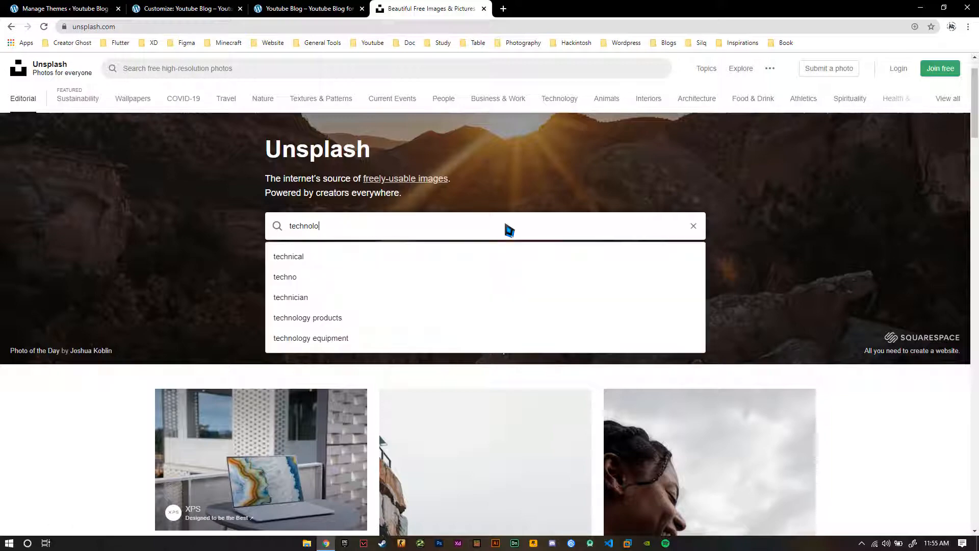
pyautogui.write('gy')
pyautogui.press('Return')
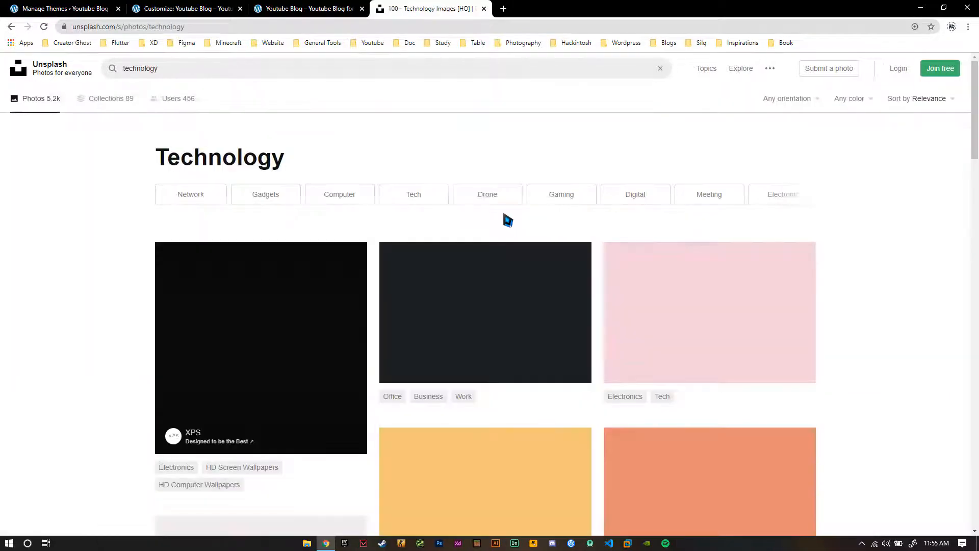
# Pick the close-up photo of the black and red backlit keyboard from the results and download it in Original Size (6000x3375)
pyautogui.scroll(-14, 23, 318)
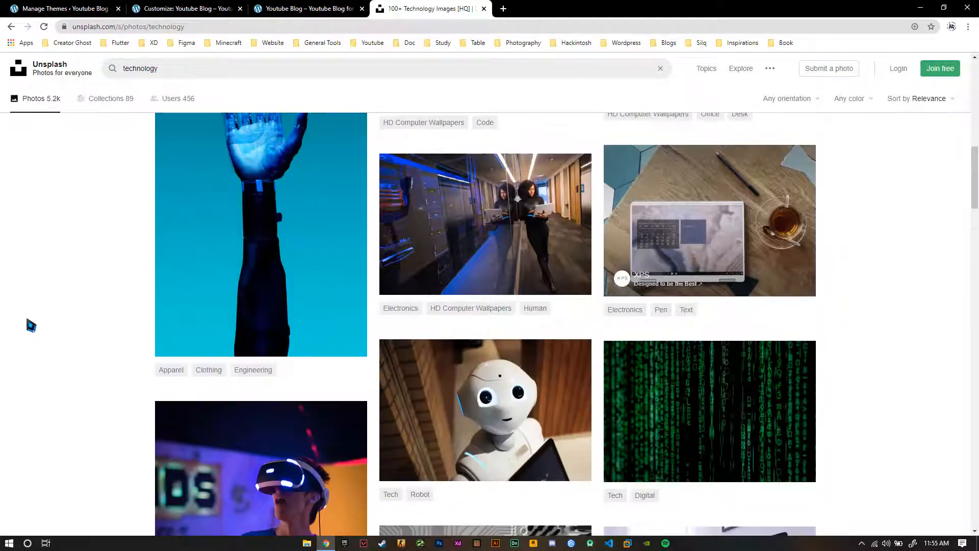
pyautogui.scroll(-3, 29, 324)
pyautogui.scroll(-4, 28, 323)
pyautogui.scroll(-14, 31, 325)
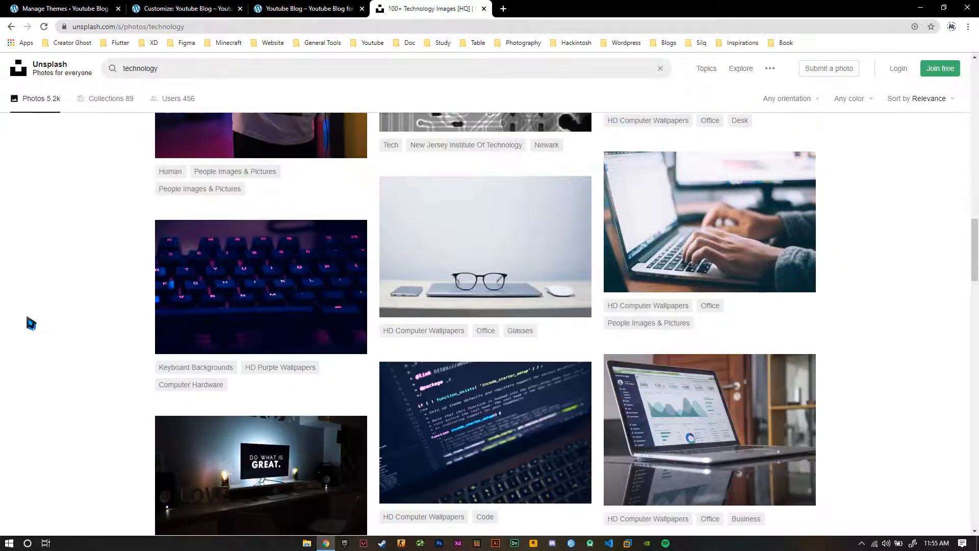
pyautogui.scroll(-4, 28, 321)
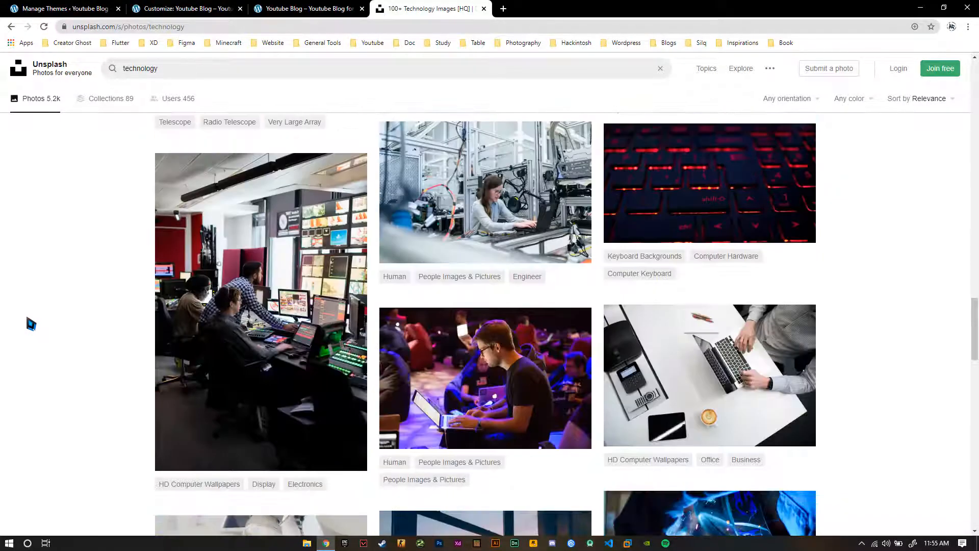
pyautogui.scroll(3, 28, 321)
pyautogui.click(752, 325)
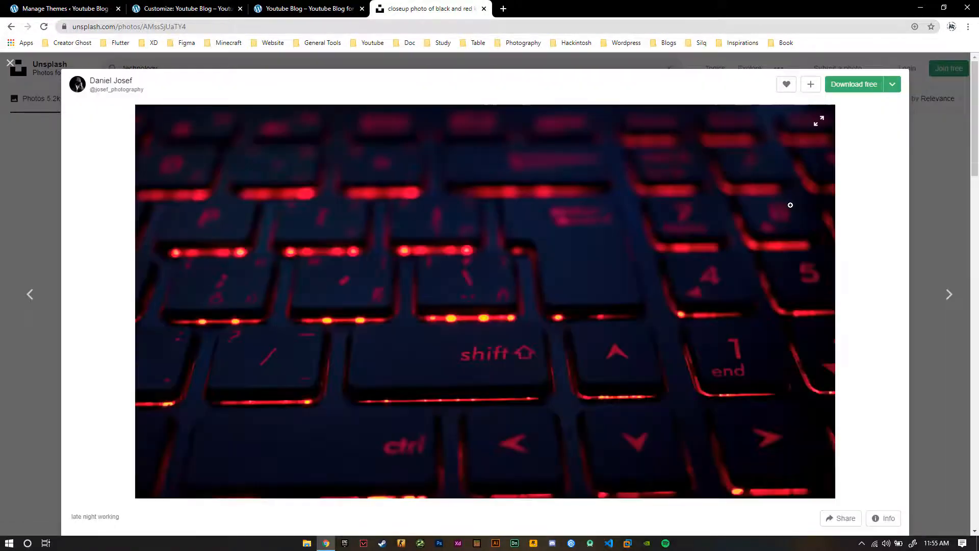
pyautogui.click(893, 86)
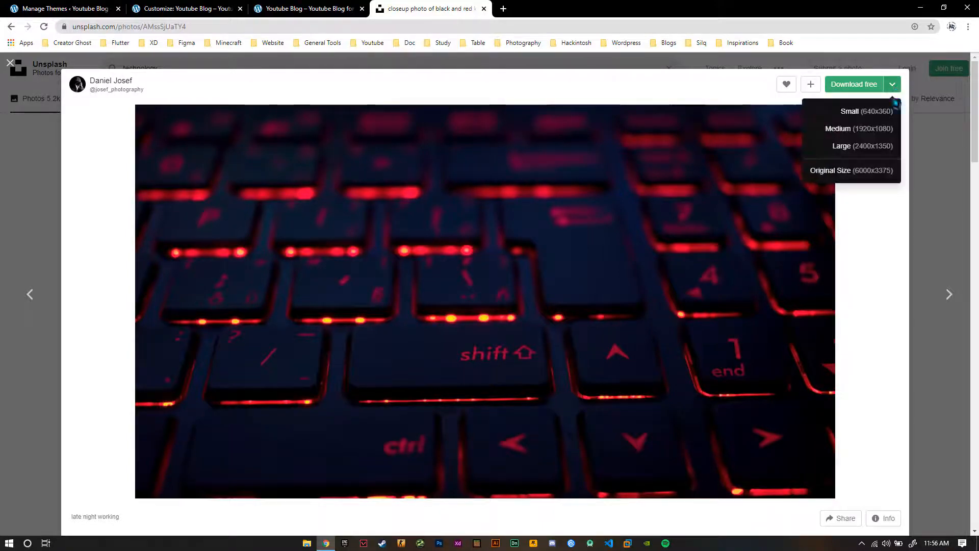
pyautogui.click(867, 176)
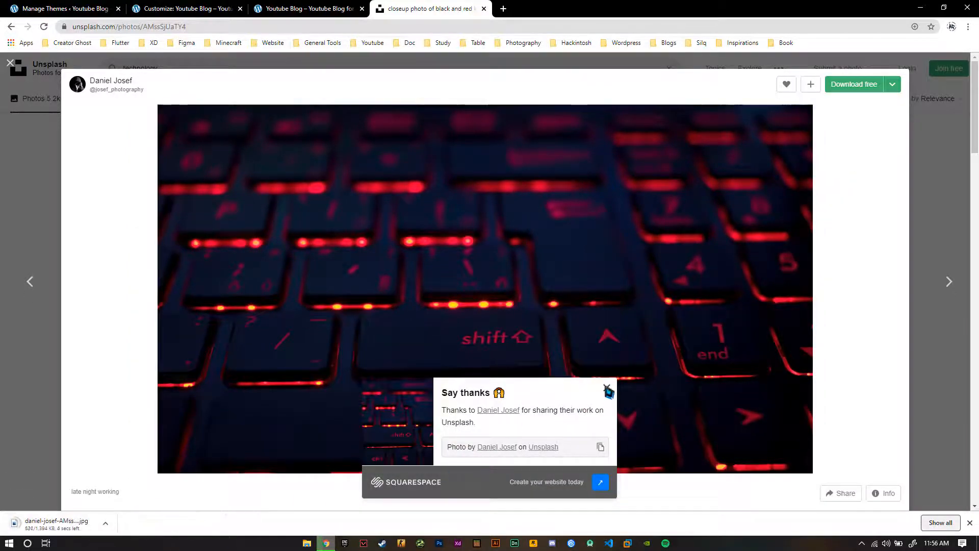
# Dismiss the thank-you notice and download the same keyboard photo in Medium size (1920x1080)
pyautogui.click(607, 388)
pyautogui.click(892, 84)
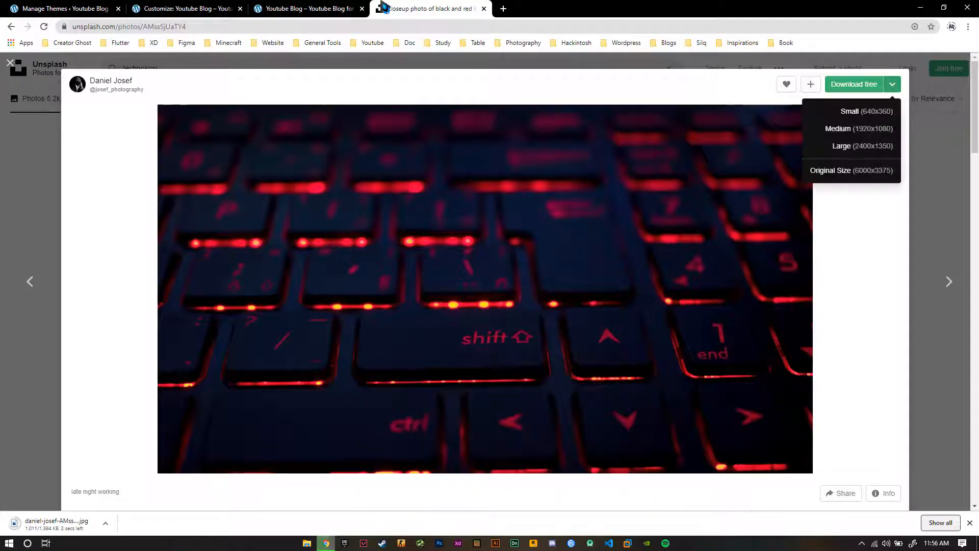
pyautogui.click(347, 8)
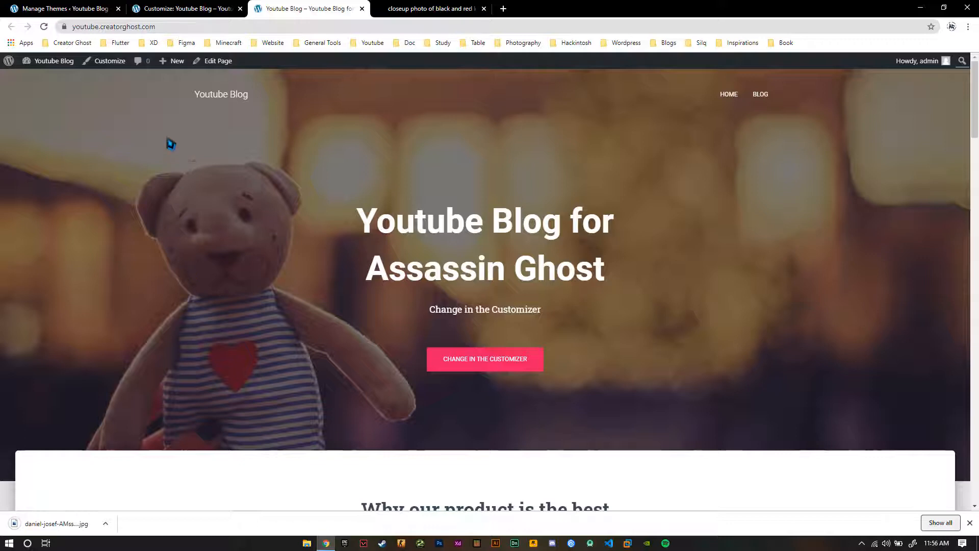
pyautogui.hotkey('ctrl', 'Tab')
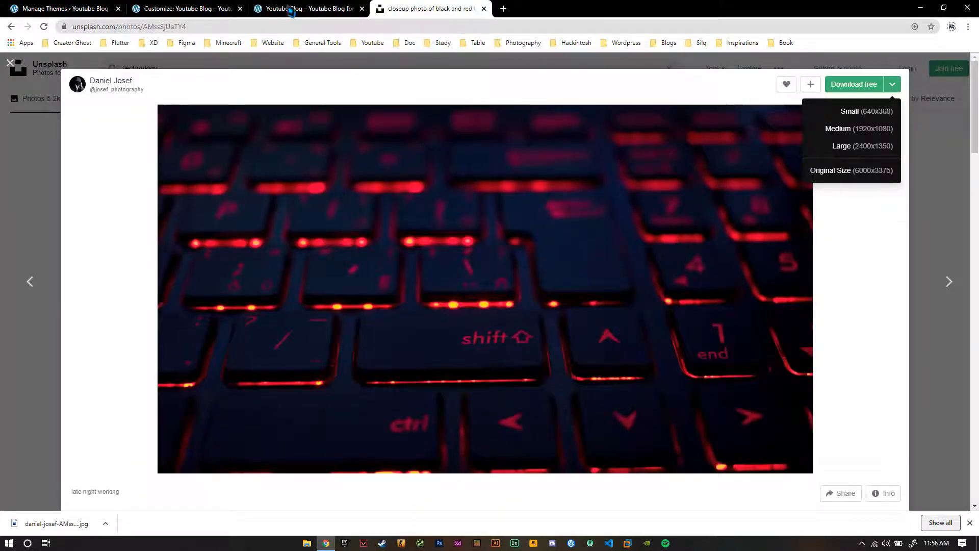
pyautogui.hotkey('ctrl', 'shift', 'Tab')
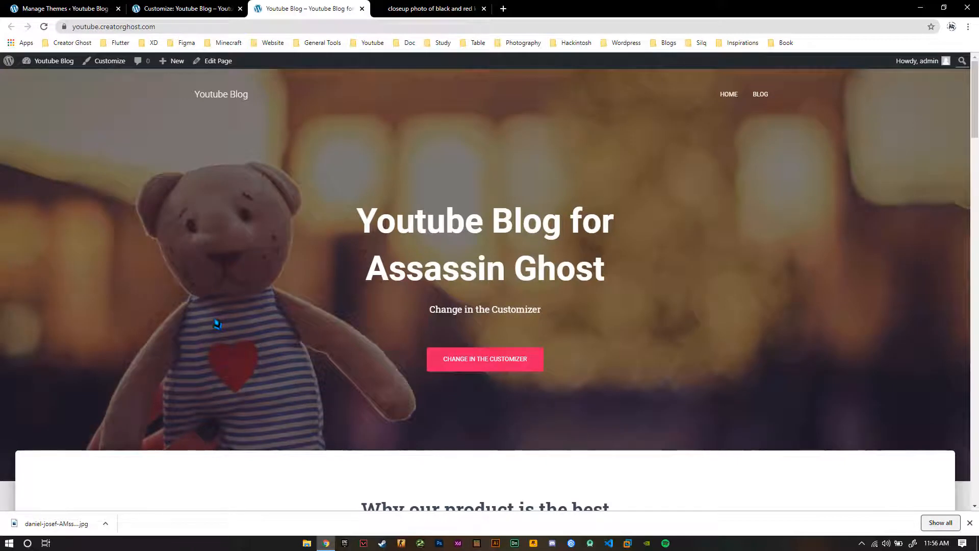
pyautogui.click(403, 10)
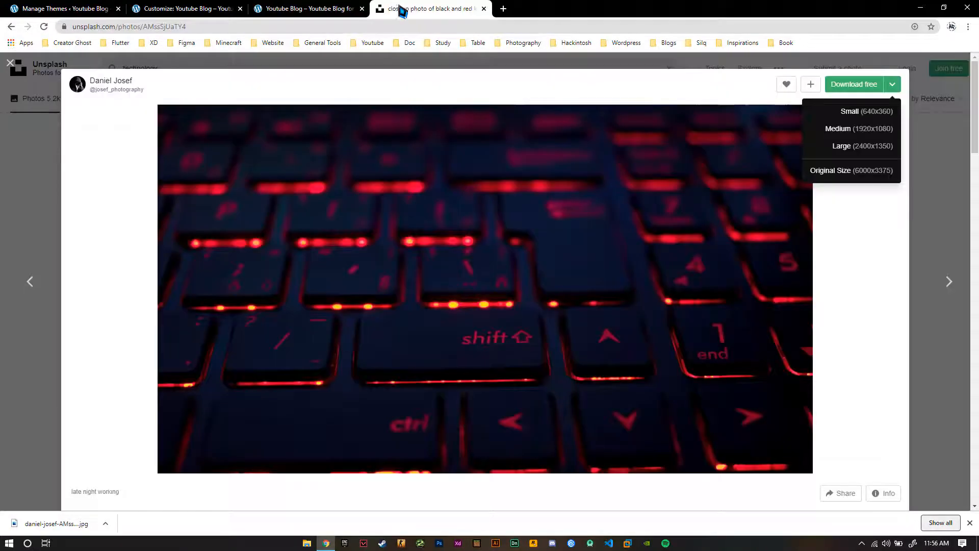
pyautogui.click(845, 133)
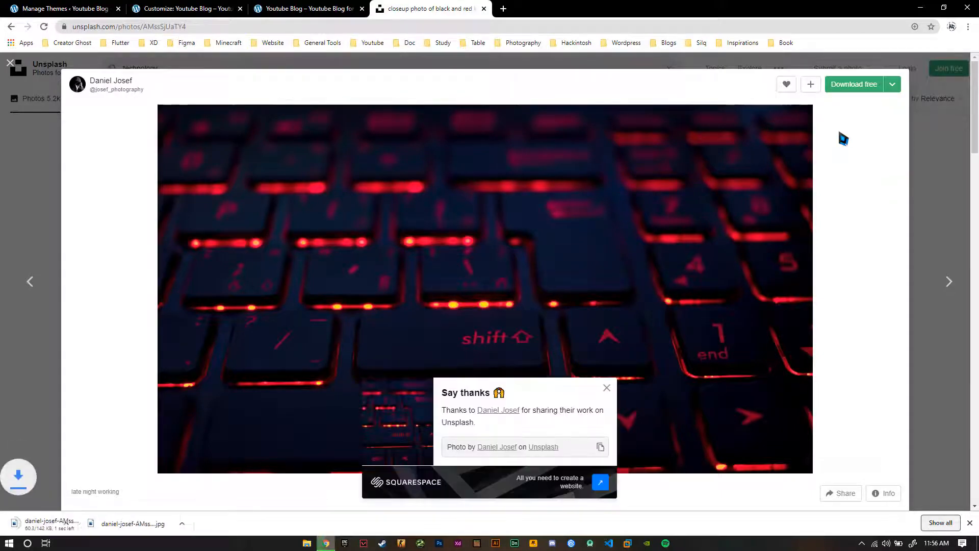
pyautogui.click(889, 87)
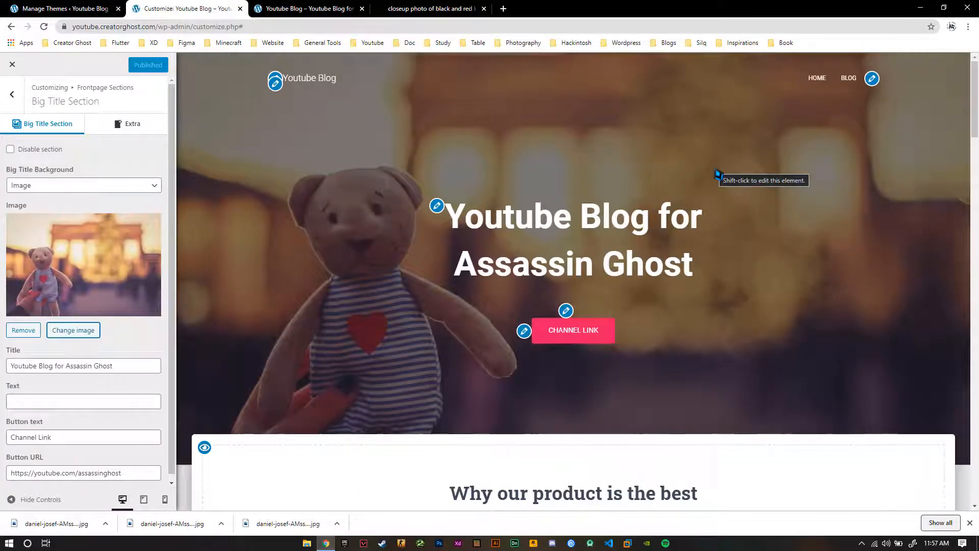
# Set the Big Title background to the 1920 by 1080 keyboard photo from the media library and dismiss the downloads bar
pyautogui.click(82, 332)
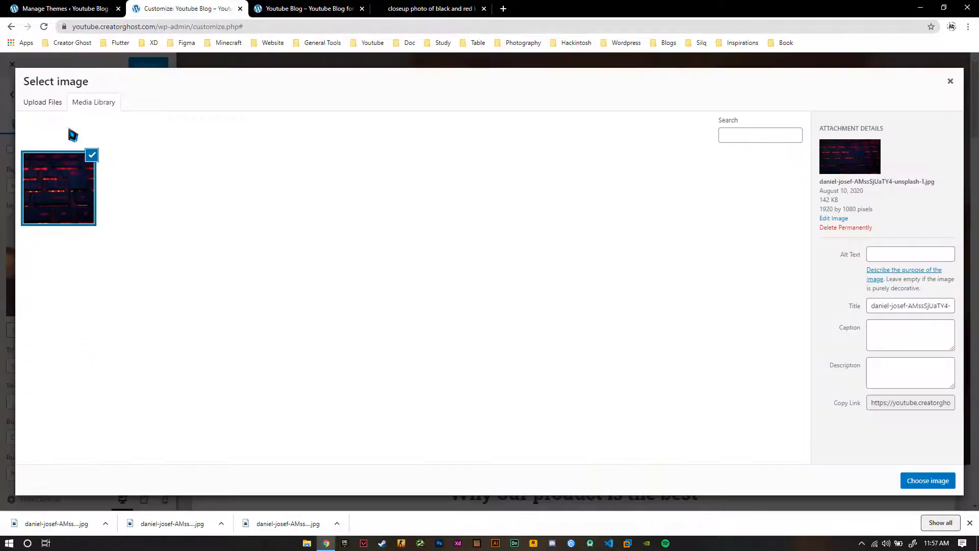
pyautogui.click(59, 106)
pyautogui.click(77, 108)
pyautogui.click(931, 481)
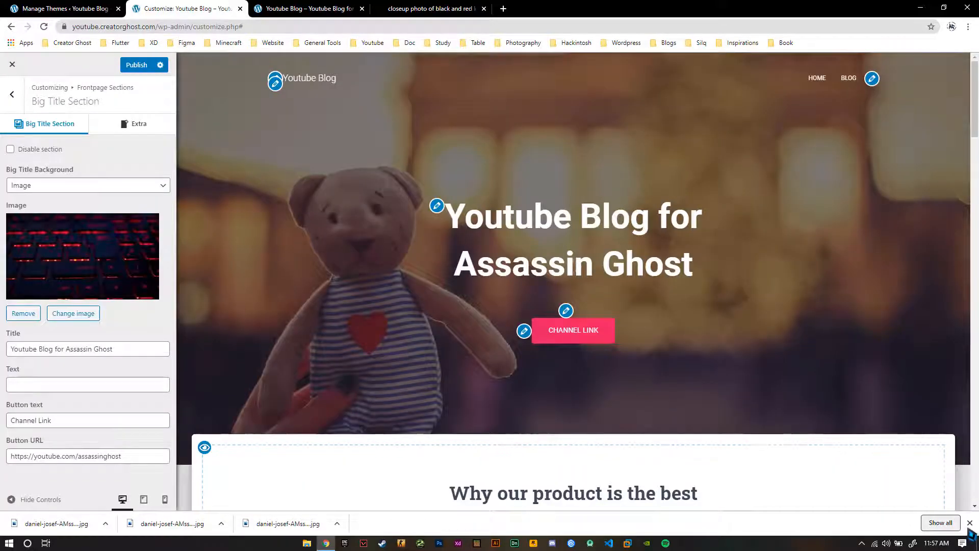
pyautogui.click(969, 522)
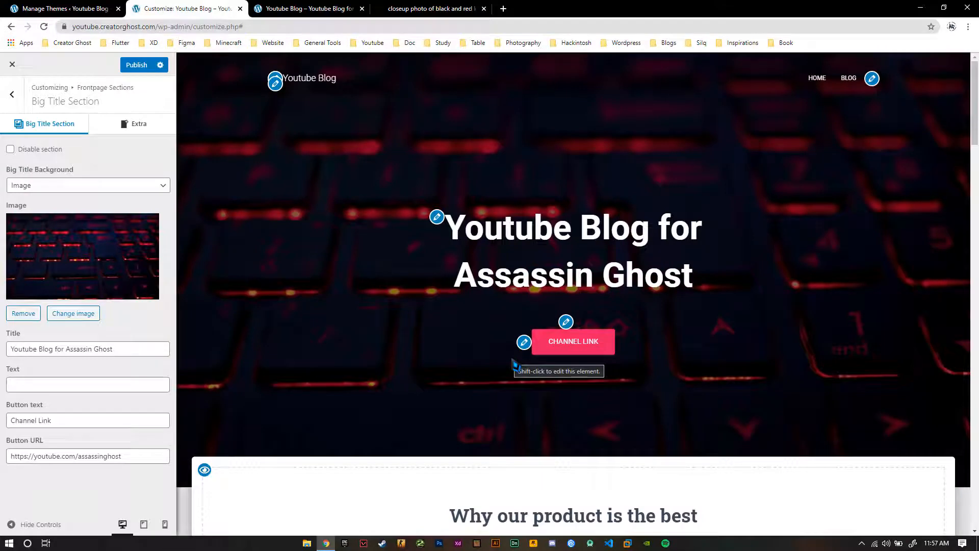
# Copy the keyboard photo's image address on Unsplash and return to the customizer
pyautogui.click(434, 8)
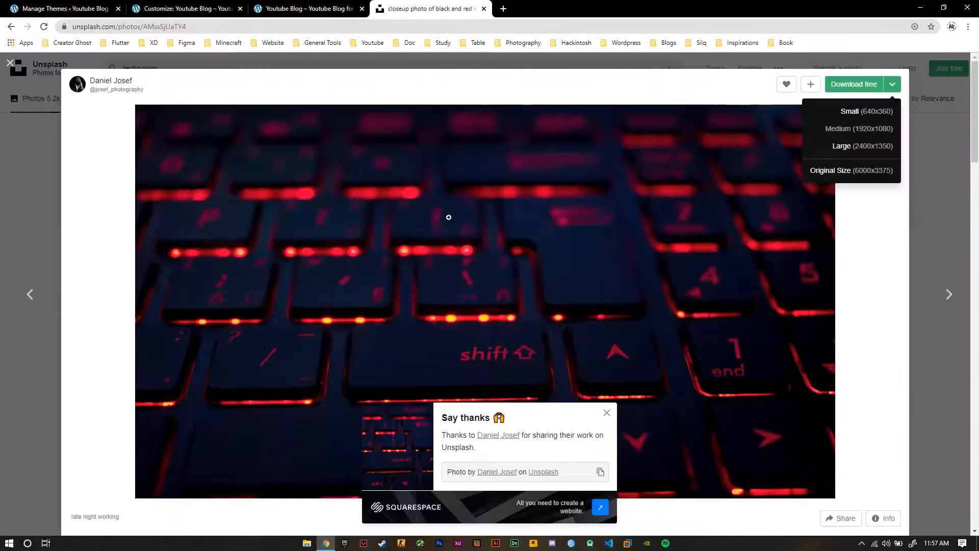
pyautogui.rightClick(452, 221)
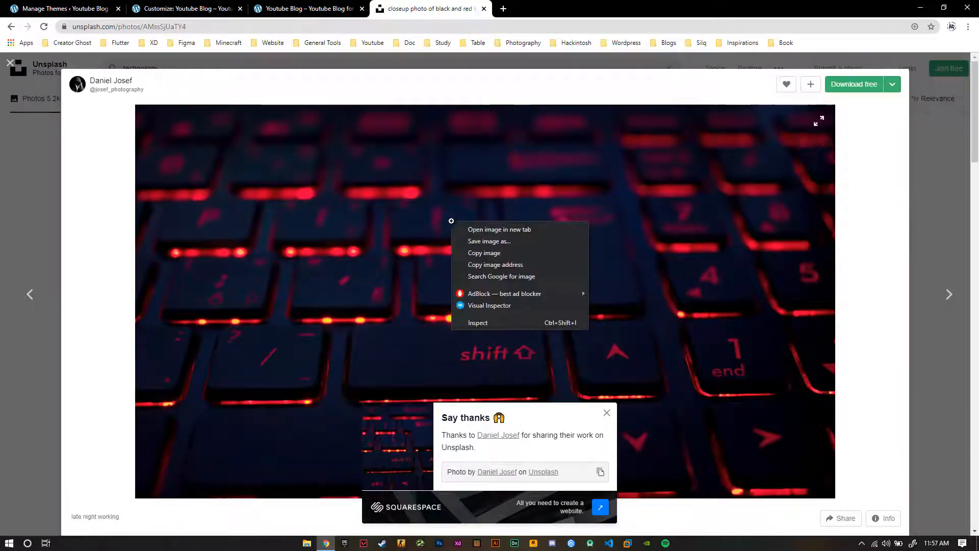
pyautogui.click(507, 272)
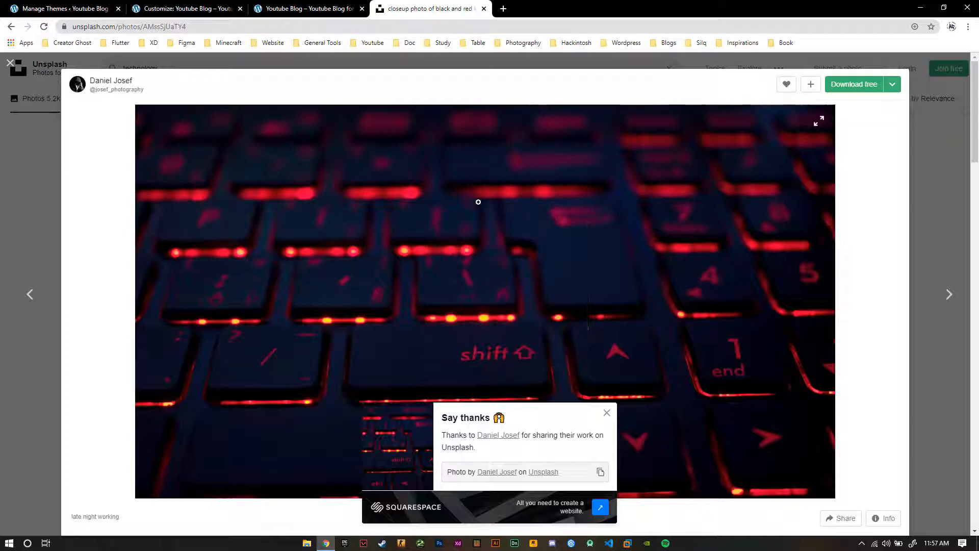
pyautogui.click(303, 9)
pyautogui.click(163, 9)
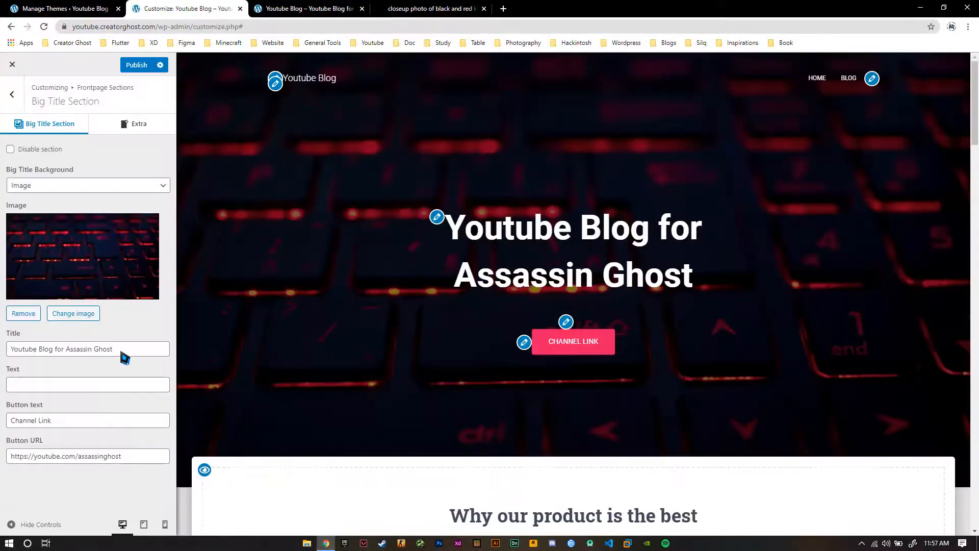
pyautogui.click(79, 315)
pyautogui.click(55, 102)
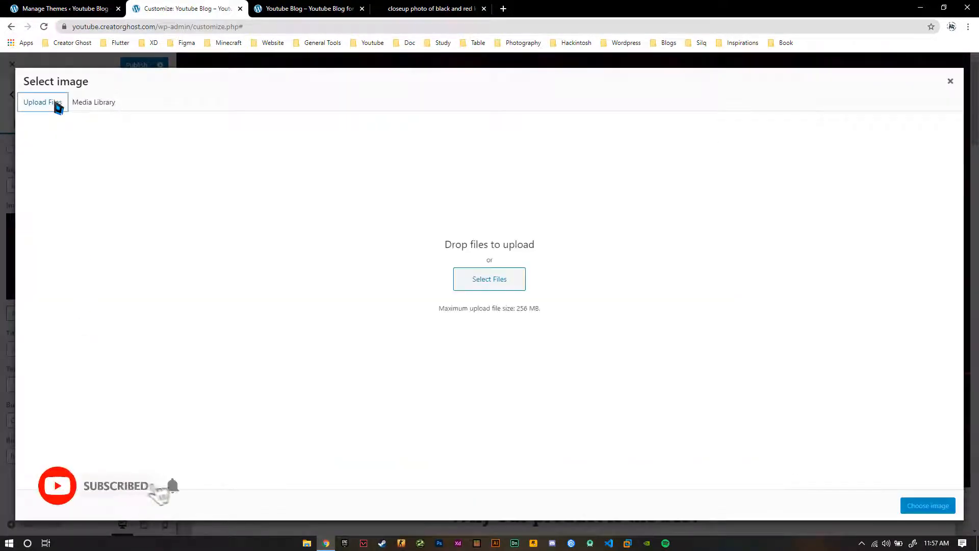
pyautogui.click(84, 101)
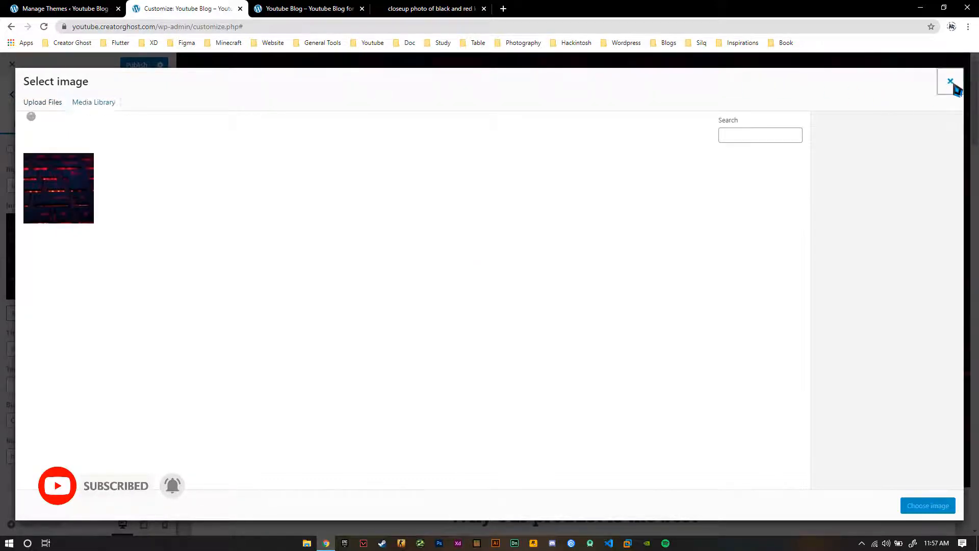
pyautogui.click(950, 82)
pyautogui.click(429, 9)
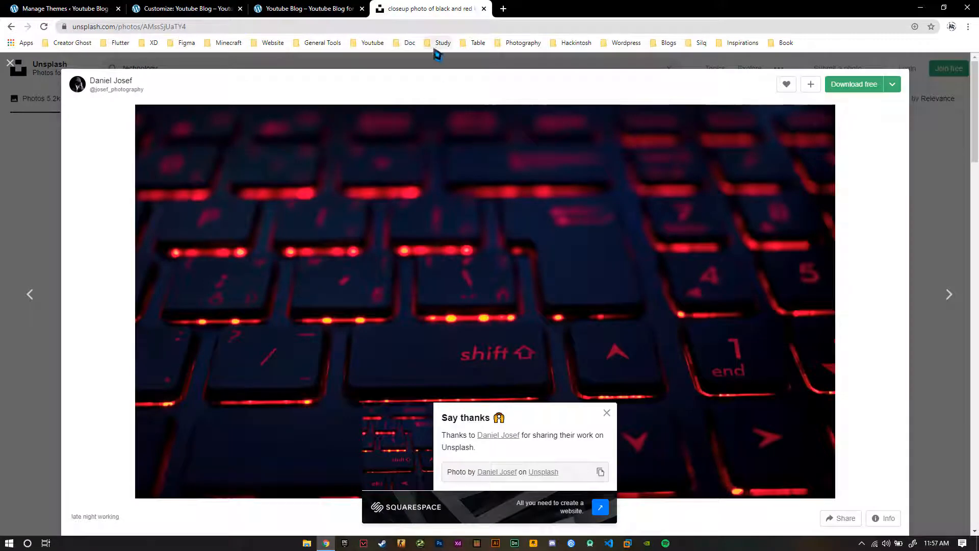
pyautogui.click(347, 8)
pyautogui.click(192, 9)
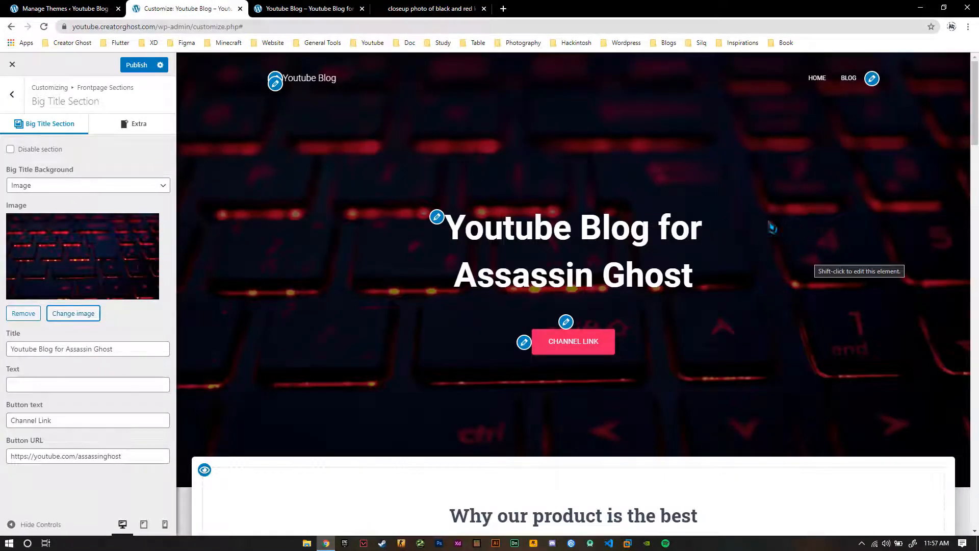
# Publish the new Big Title image and return to the customizer's main list of settings
pyautogui.click(140, 67)
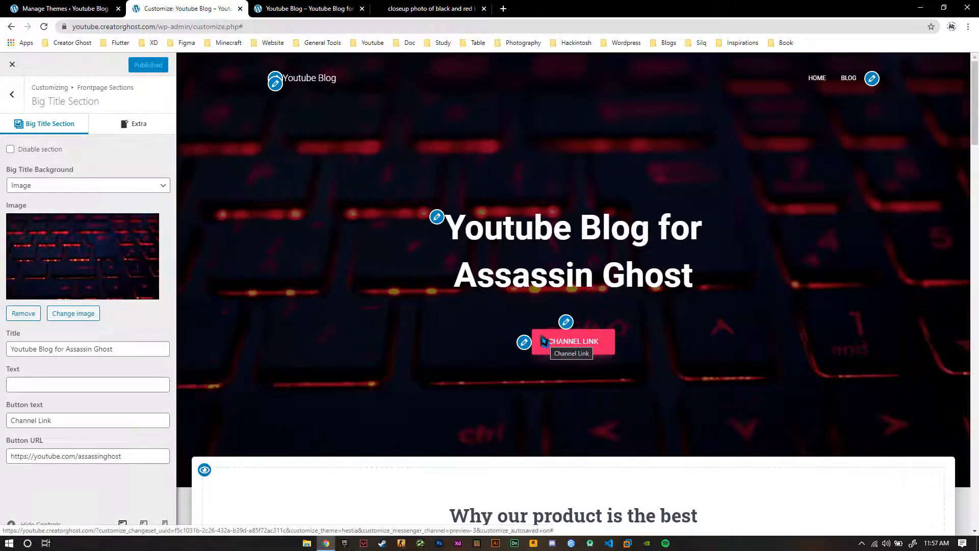
pyautogui.click(12, 95)
pyautogui.click(15, 97)
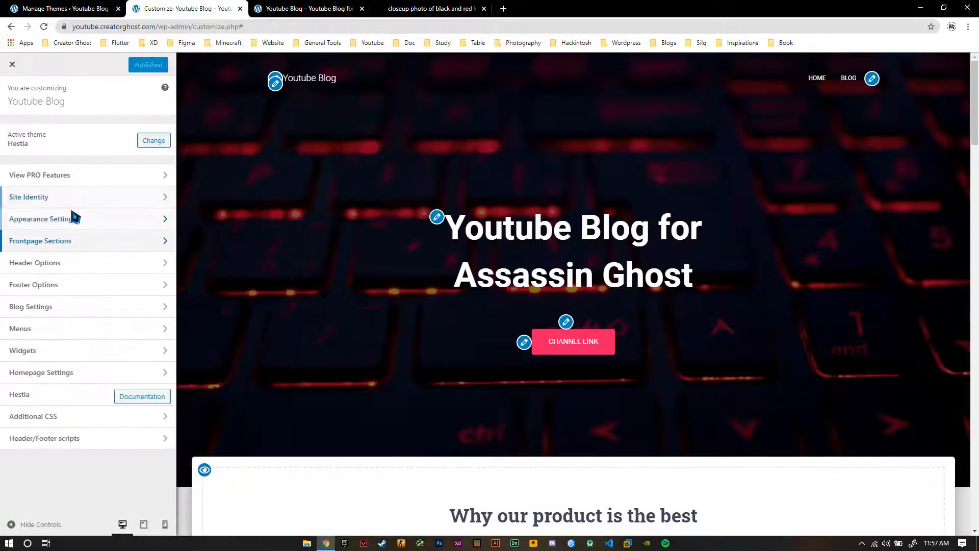
# Set the theme's accent color to bright red, publish the change and return to the customizer's main settings list
pyautogui.click(73, 217)
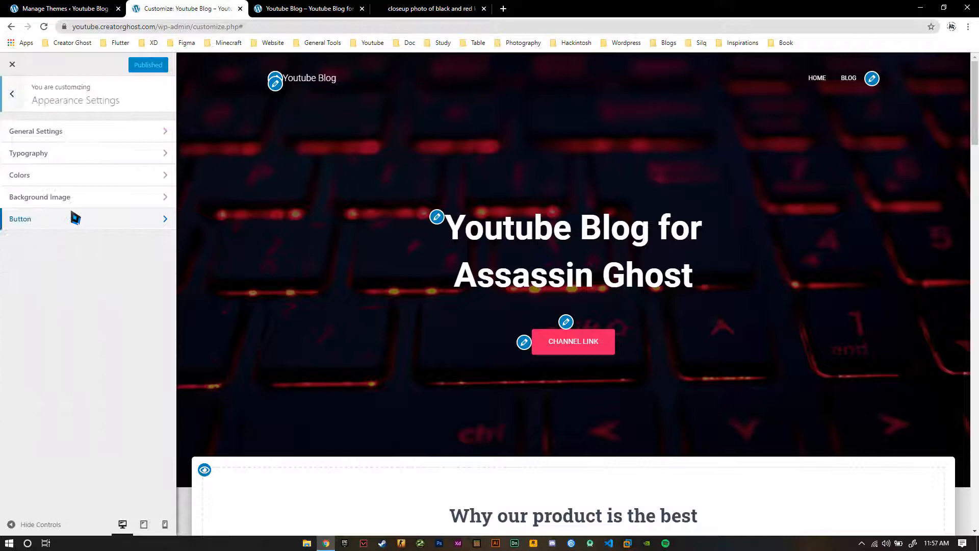
pyautogui.click(80, 177)
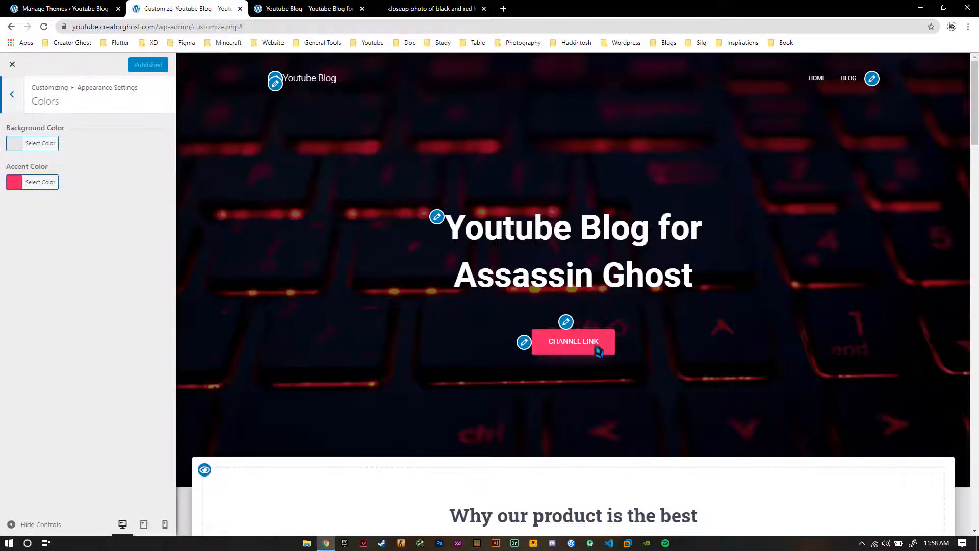
pyautogui.click(39, 184)
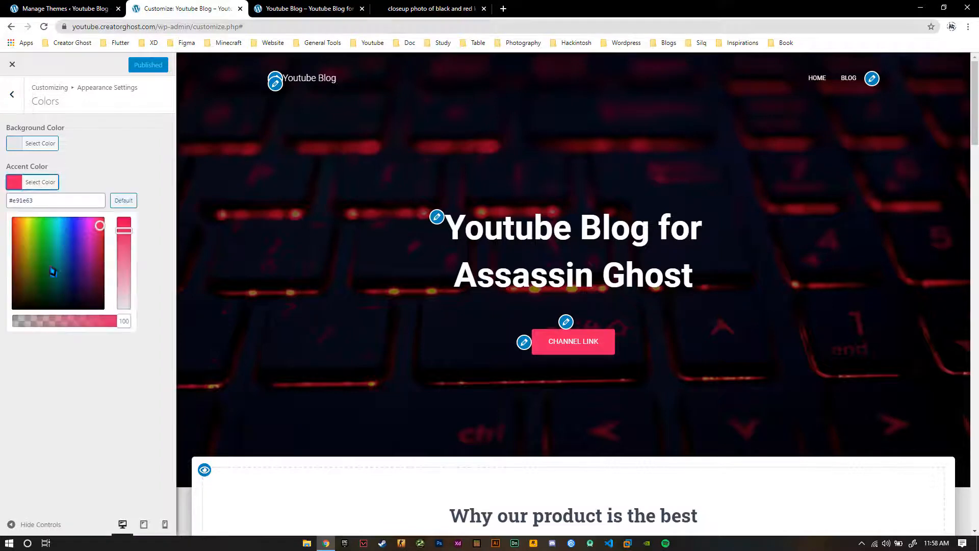
pyautogui.moveTo(19, 226); pyautogui.dragTo(0, 194)
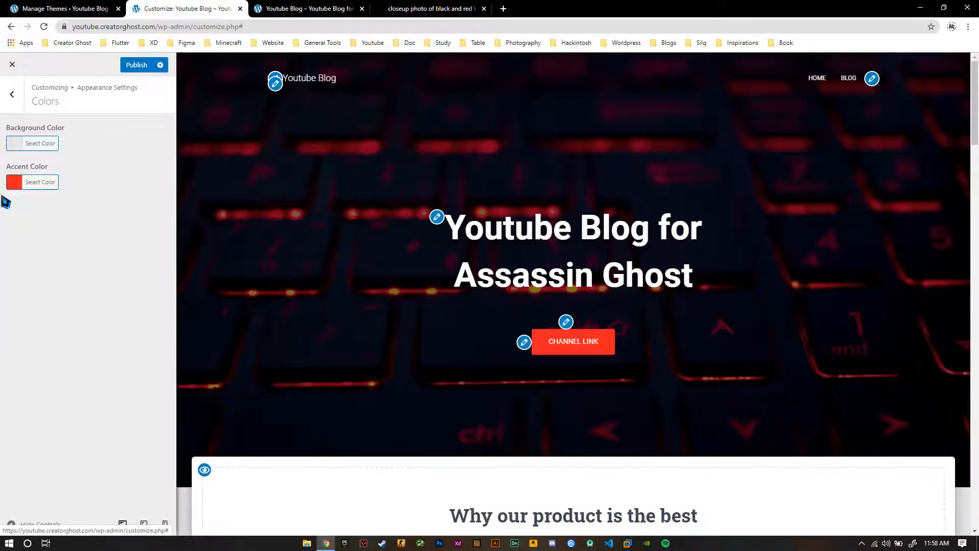
pyautogui.click(41, 185)
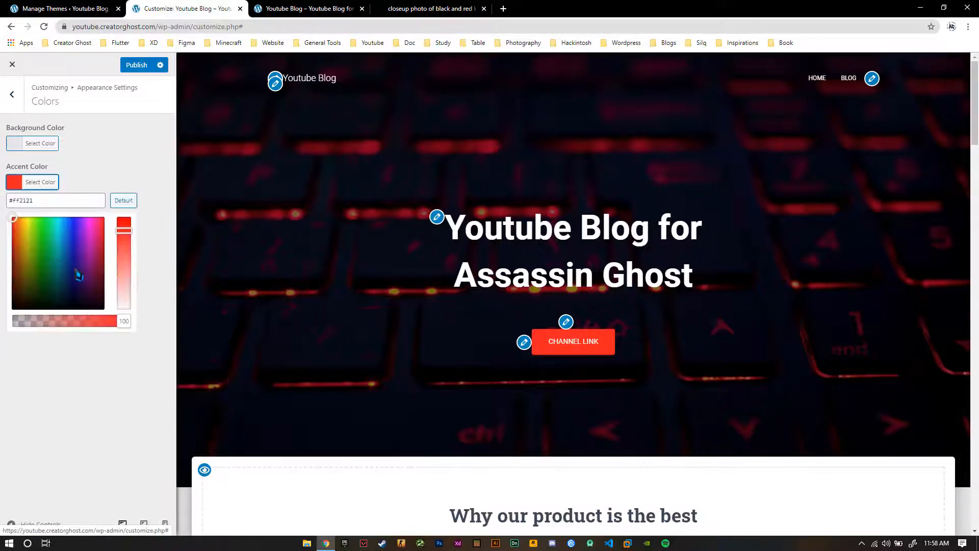
pyautogui.moveTo(75, 268); pyautogui.dragTo(3, 132)
pyautogui.click(4, 132)
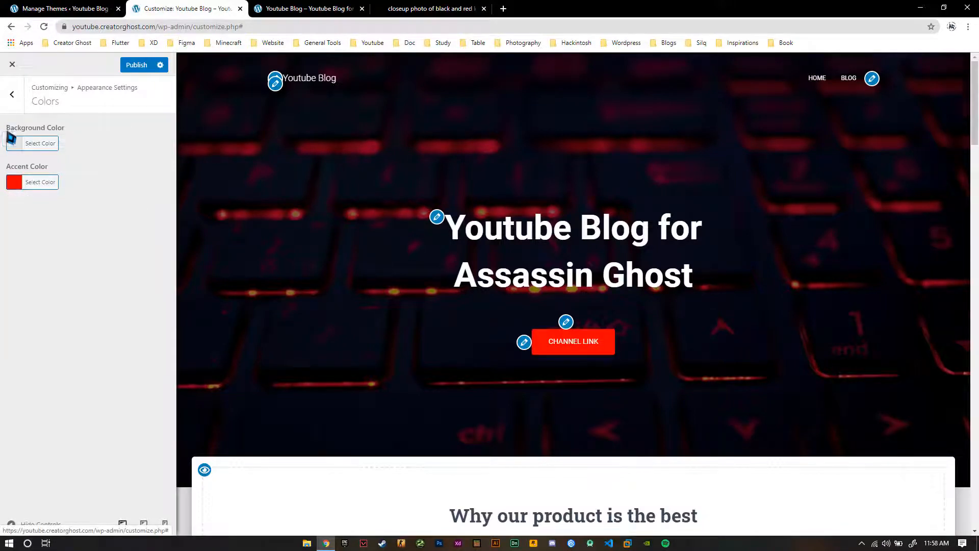
pyautogui.click(131, 66)
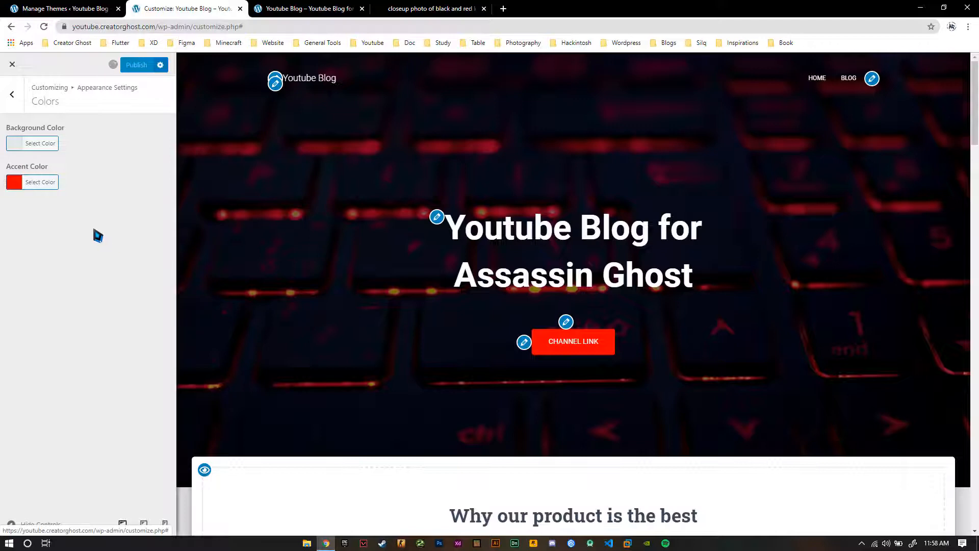
pyautogui.click(11, 102)
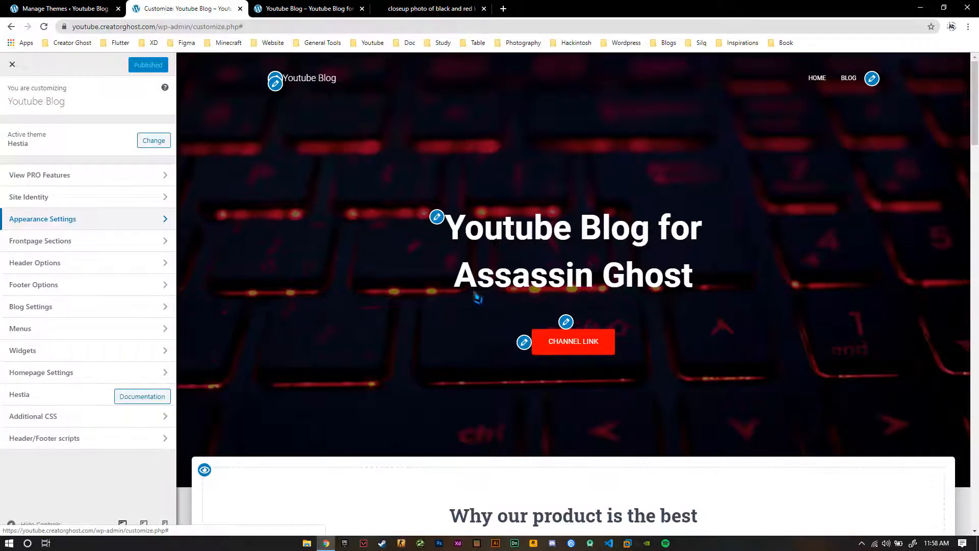
# Set the frontpage Features section title to "Why you should Subsribe to me?" and clear its subtitle
pyautogui.scroll(-2, 449, 268)
pyautogui.scroll(2, 422, 245)
pyautogui.scroll(-7, 420, 244)
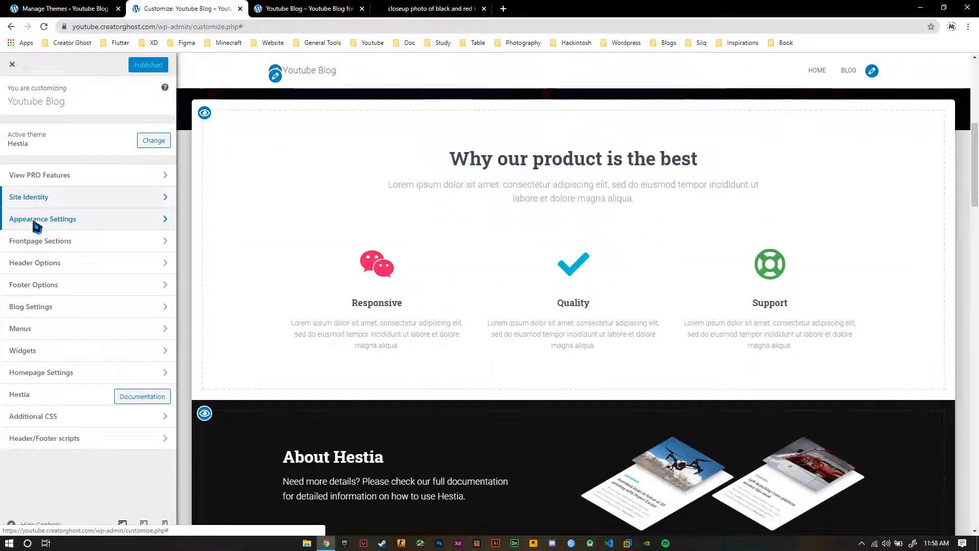
pyautogui.click(40, 241)
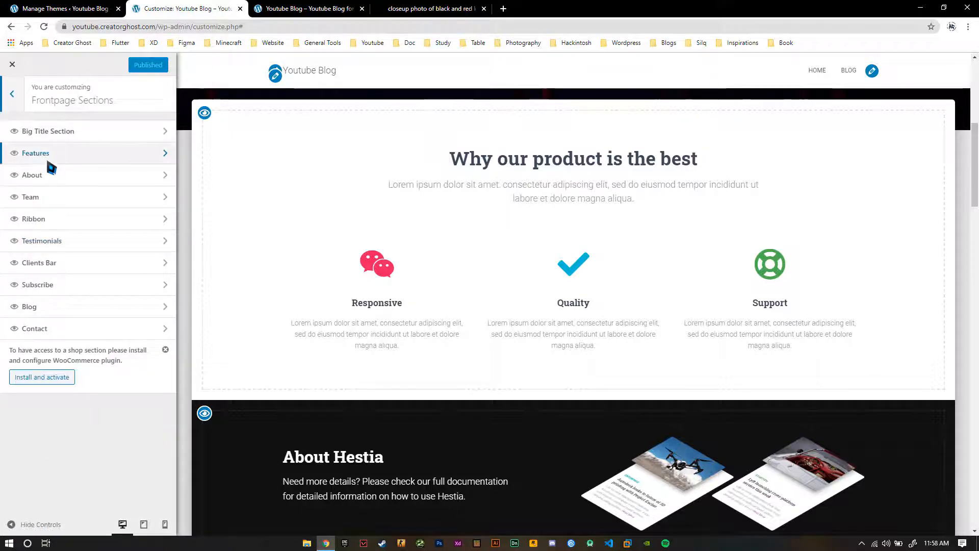
pyautogui.click(44, 155)
pyautogui.moveTo(112, 168); pyautogui.dragTo(3, 179)
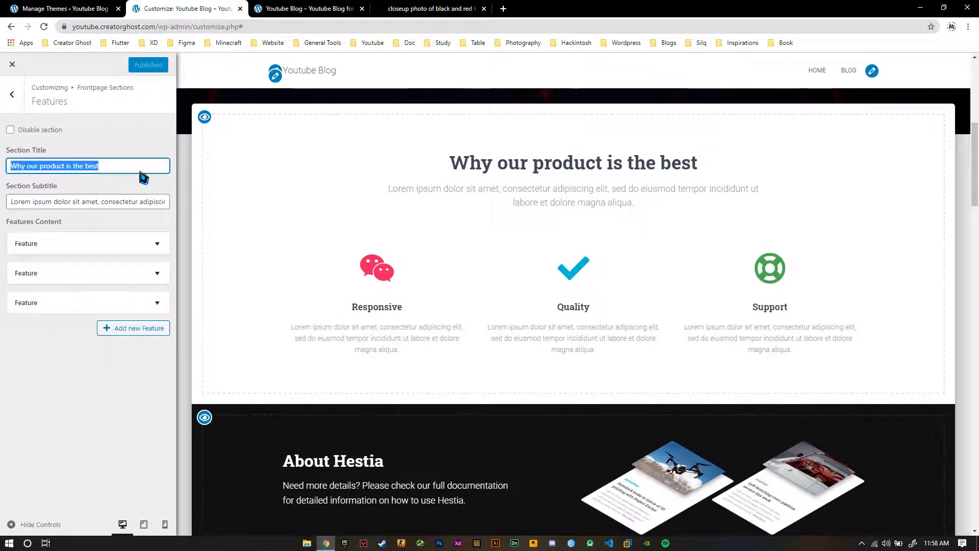
pyautogui.write('Why you')
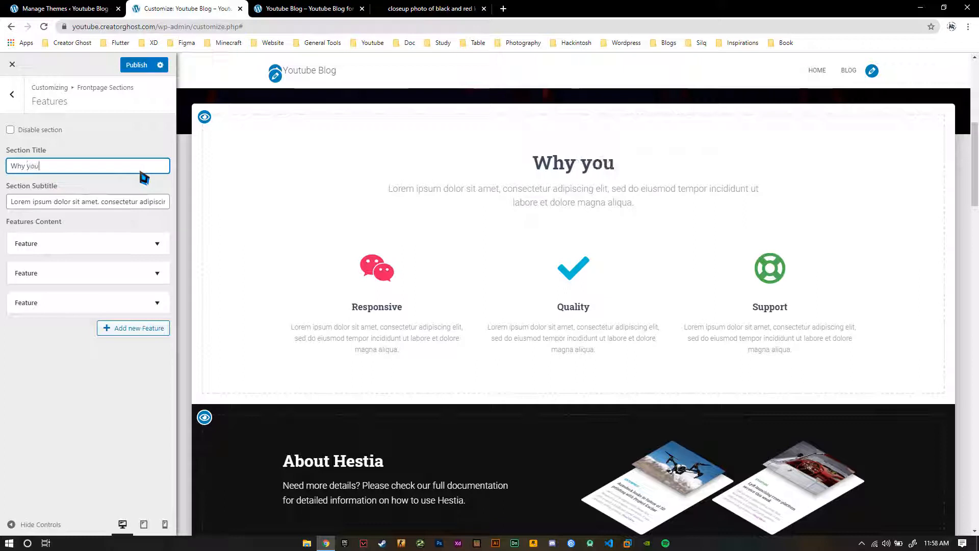
pyautogui.write(' shou')
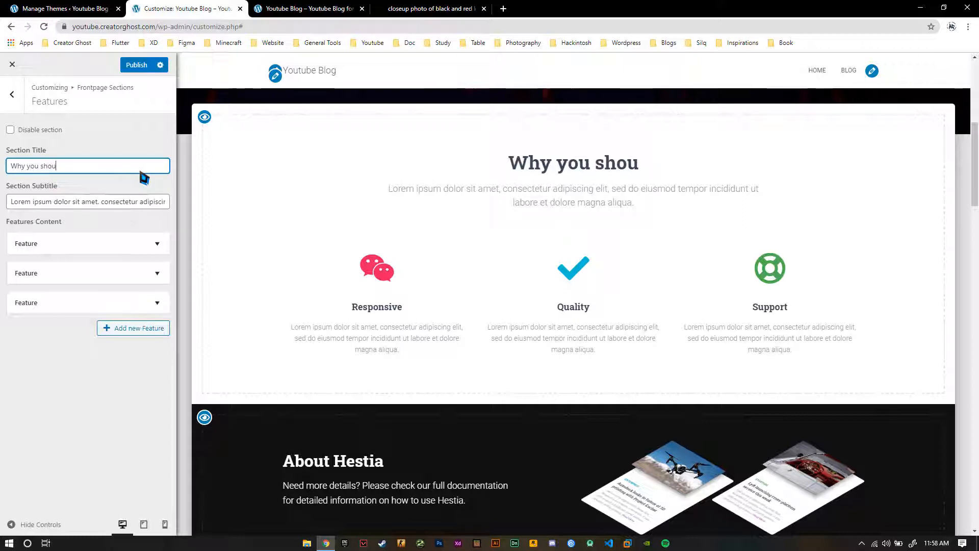
pyautogui.write('ld Subsribe to me')
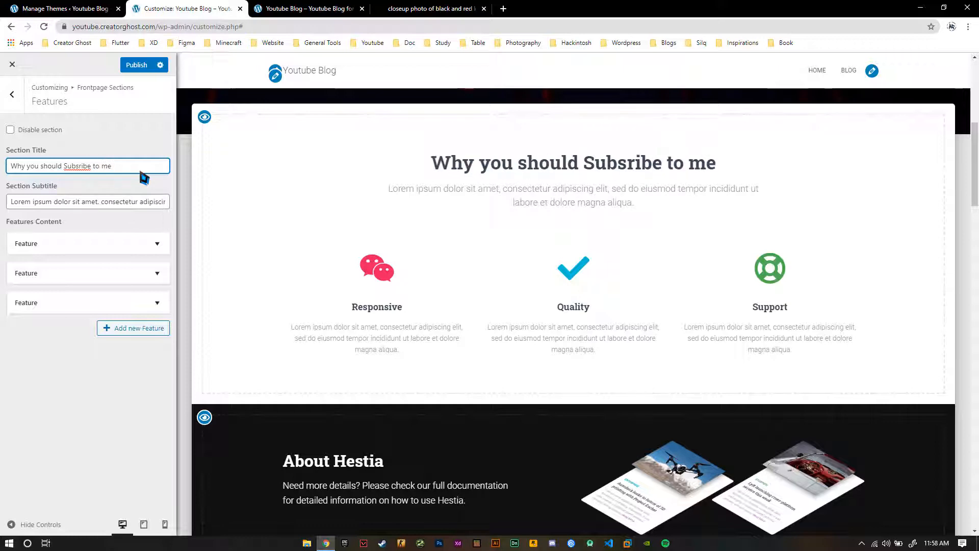
pyautogui.write('?')
pyautogui.tripleClick(122, 204)
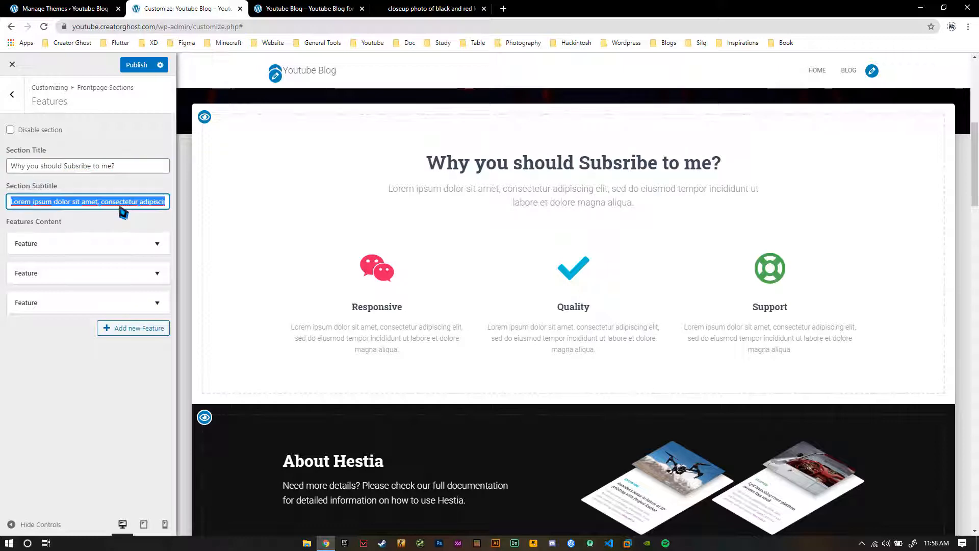
pyautogui.press('BackSpace')
# Change the first feature's icon to the video camera (fas fa-video)
pyautogui.click(63, 243)
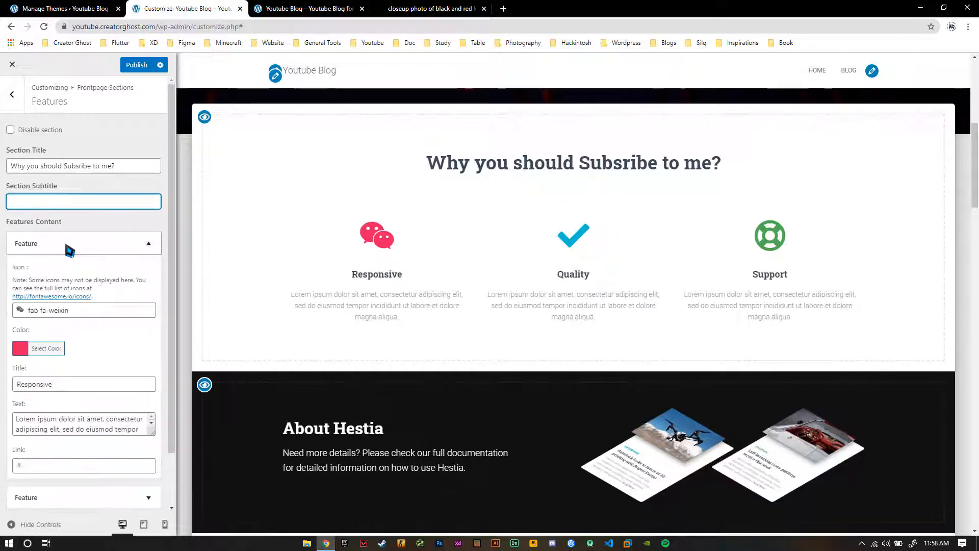
pyautogui.scroll(-1, 92, 337)
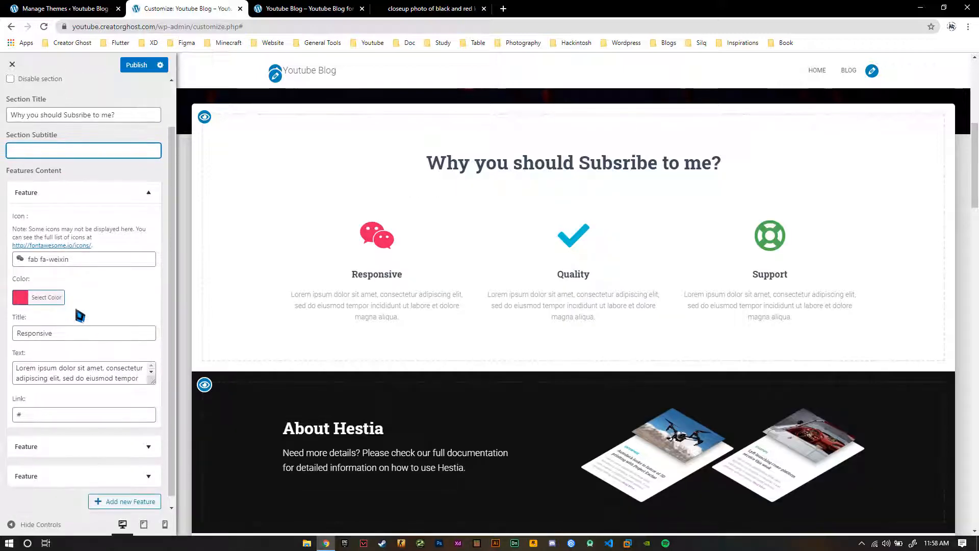
pyautogui.scroll(-1, 63, 266)
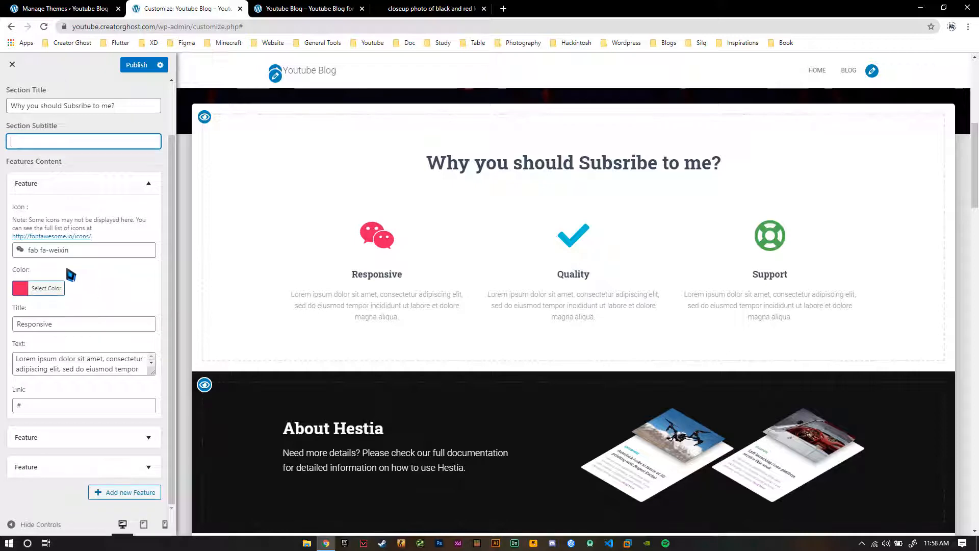
pyautogui.click(46, 256)
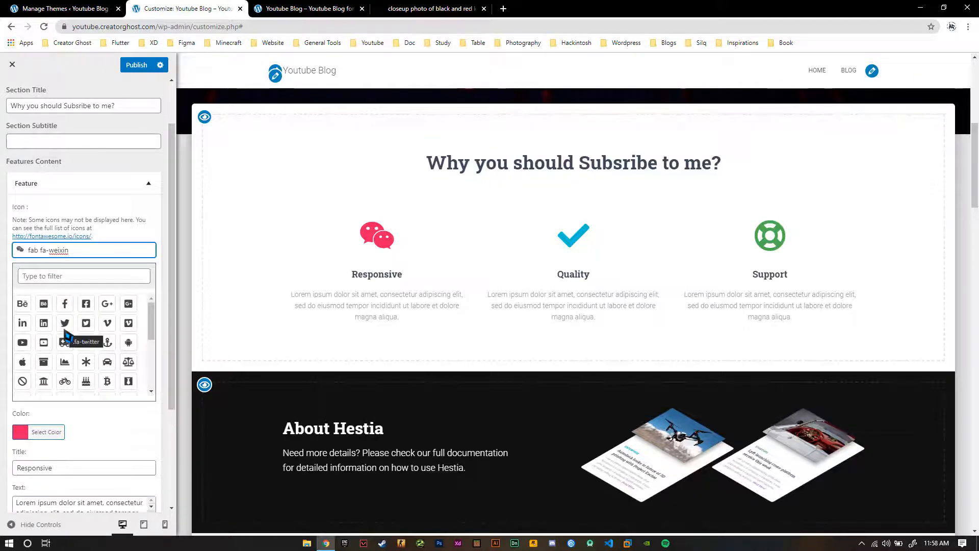
pyautogui.scroll(-1, 66, 332)
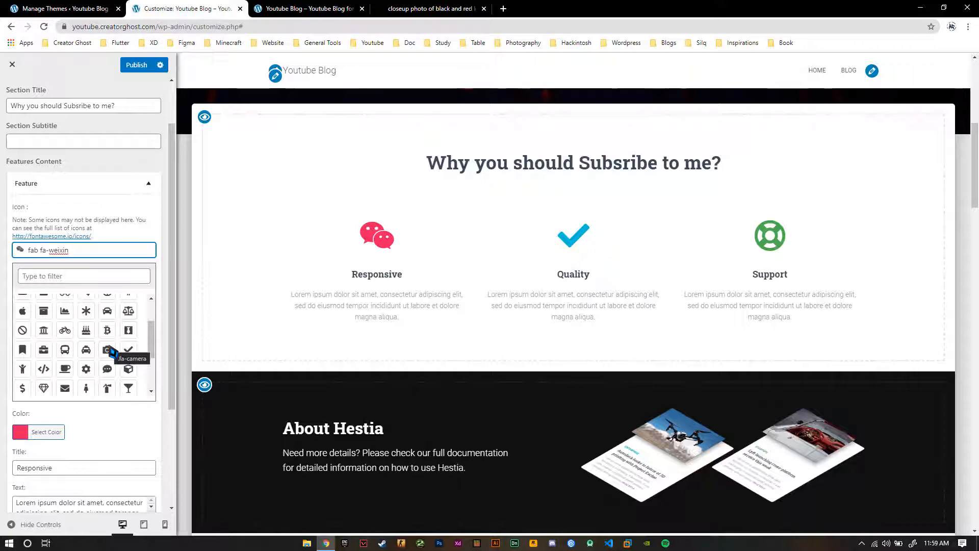
pyautogui.scroll(-1, 111, 352)
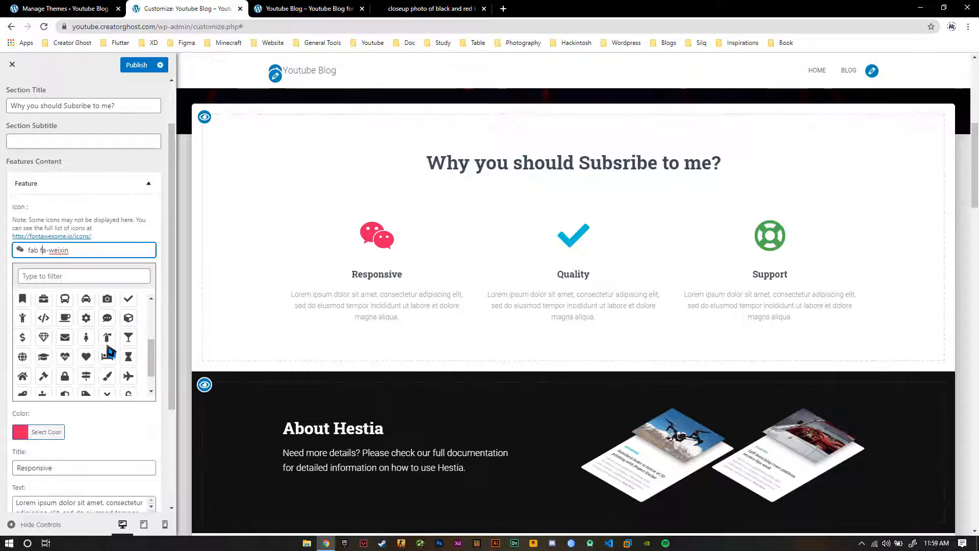
pyautogui.scroll(-1, 111, 352)
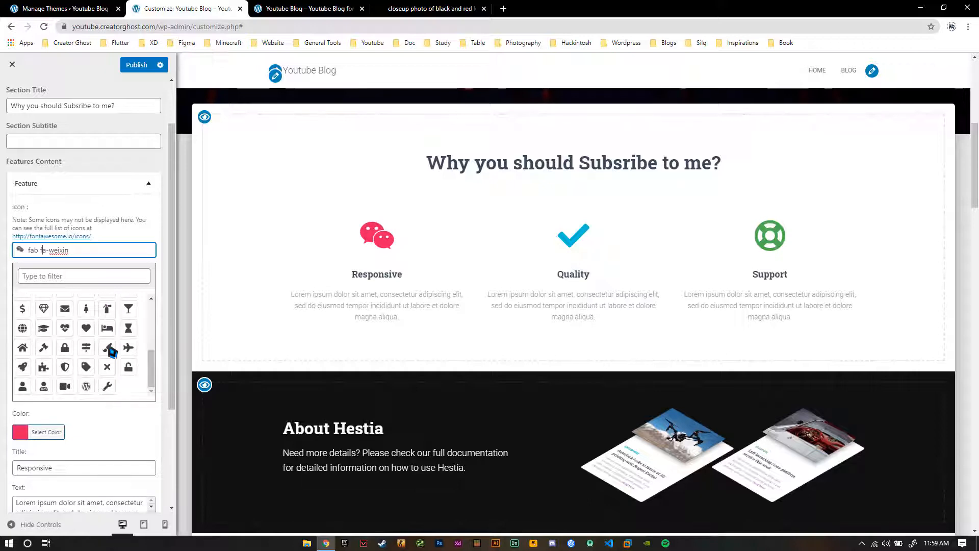
pyautogui.click(65, 386)
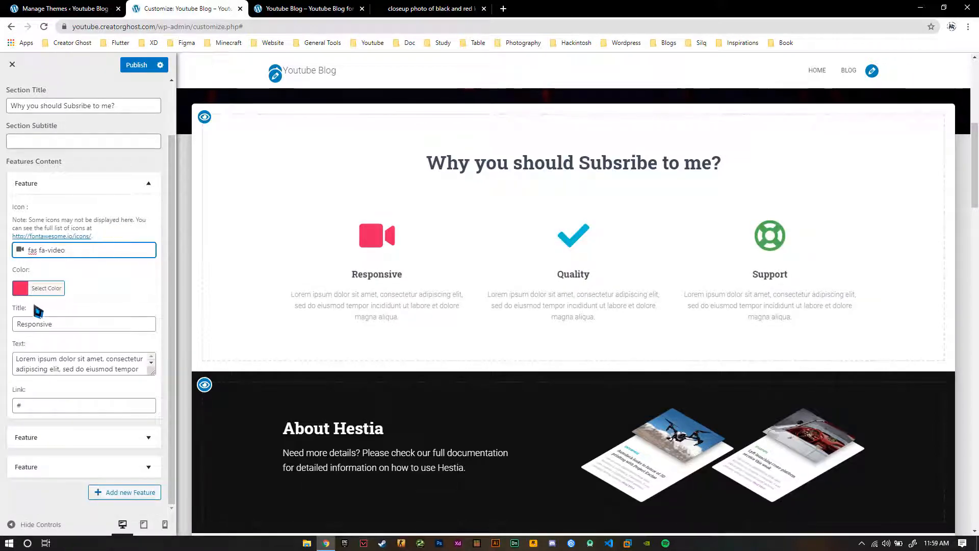
# Set the first feature's icon color to red and its title to "High Quality Videos"
pyautogui.click(41, 289)
pyautogui.moveTo(76, 341); pyautogui.dragTo(0, 256)
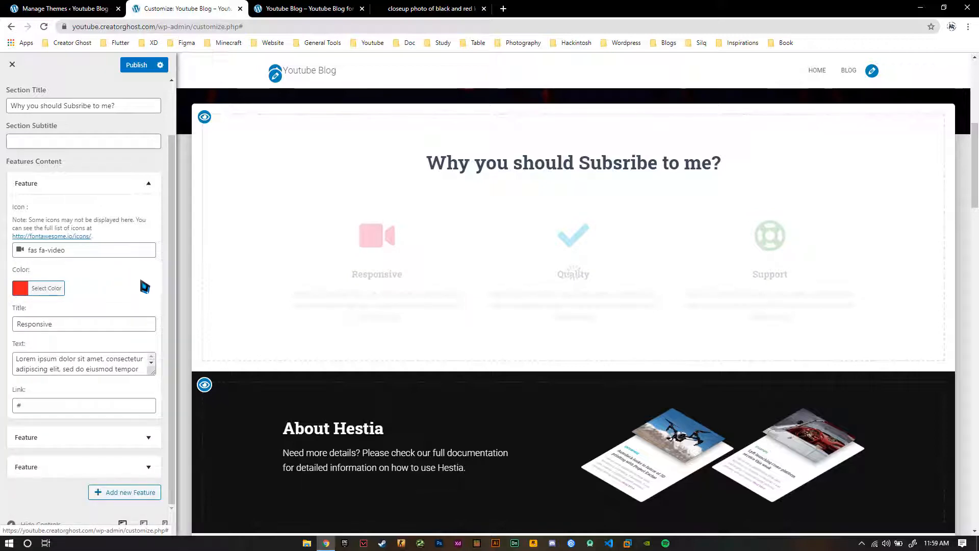
pyautogui.moveTo(99, 326); pyautogui.dragTo(13, 332)
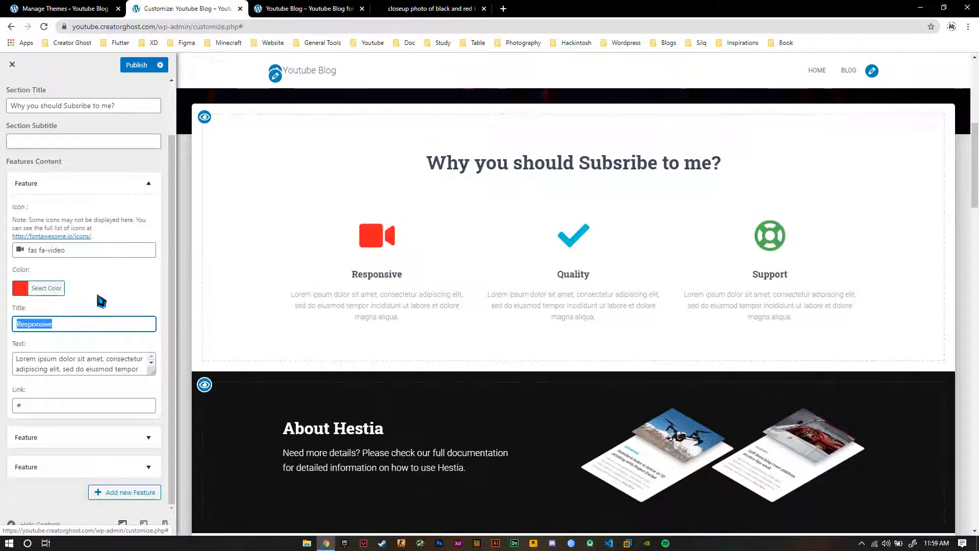
pyautogui.write('High Quality Videos')
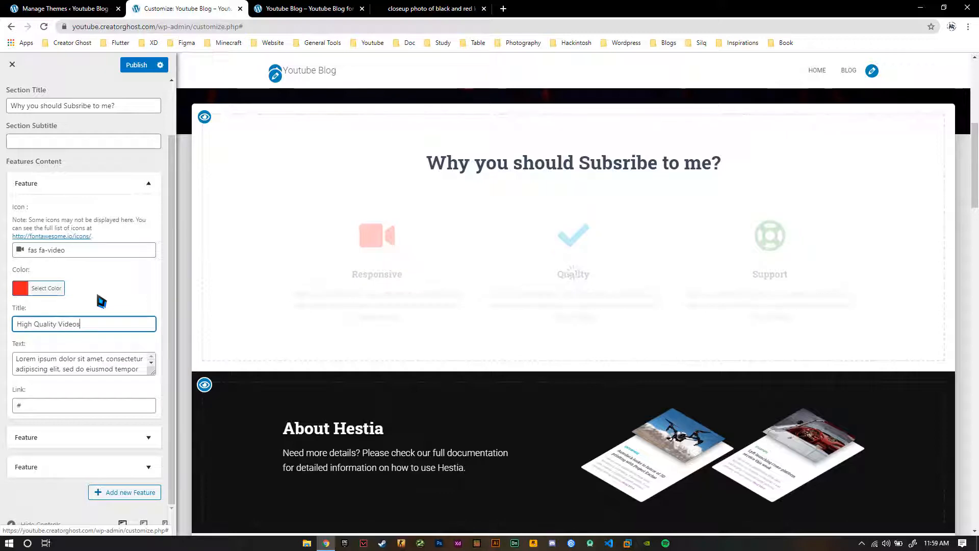
pyautogui.press('Tab')
pyautogui.hotkey('ctrl', 'a')
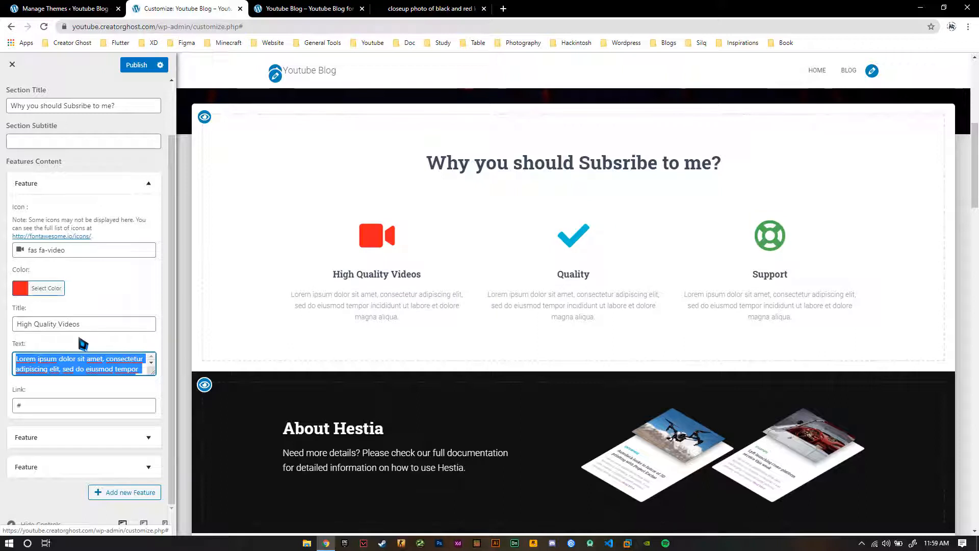
pyautogui.press('Tab')
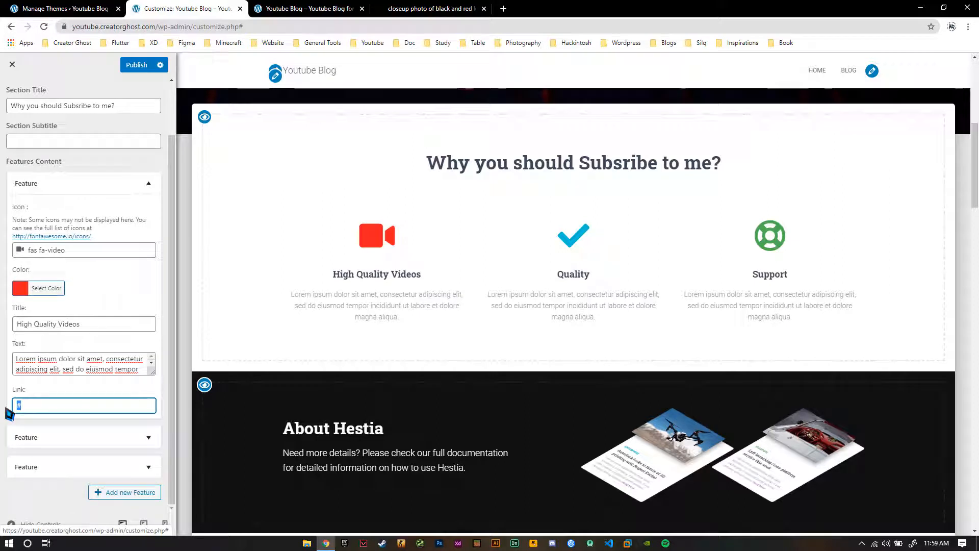
pyautogui.hotkey('ctrl', 'v')
pyautogui.hotkey('ctrl', 'a')
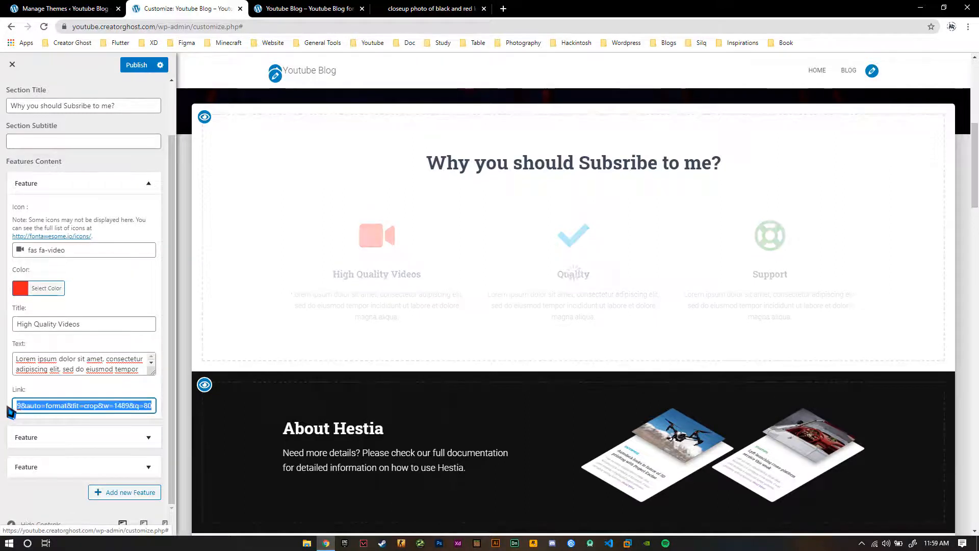
pyautogui.press('BackSpace')
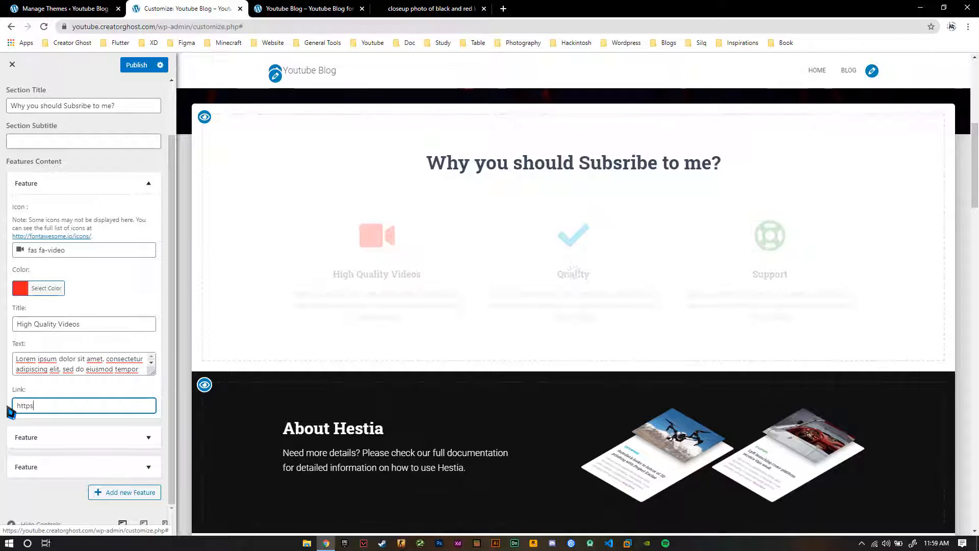
pyautogui.write('https://youtube.com/assassing')
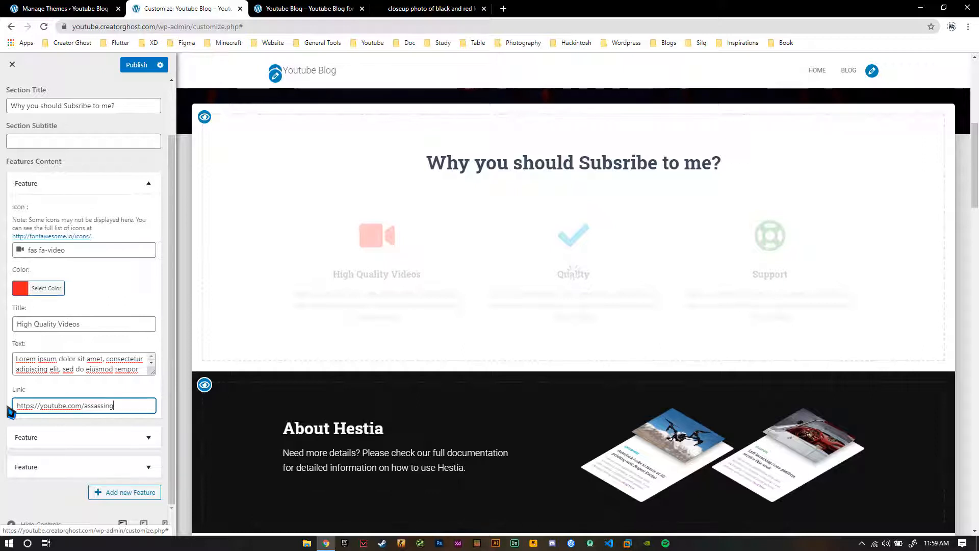
pyautogui.write('t')
pyautogui.hotkey('ctrl', 'a')
pyautogui.hotkey('ctrl', 'c')
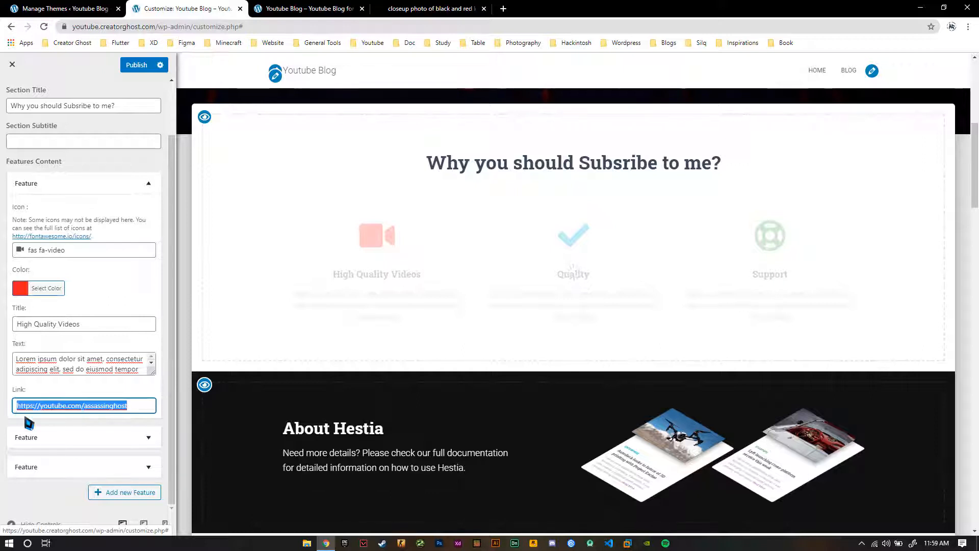
# Retitle the first feature "High Quality Content" and collapse the first two feature entries
pyautogui.scroll(1, 57, 438)
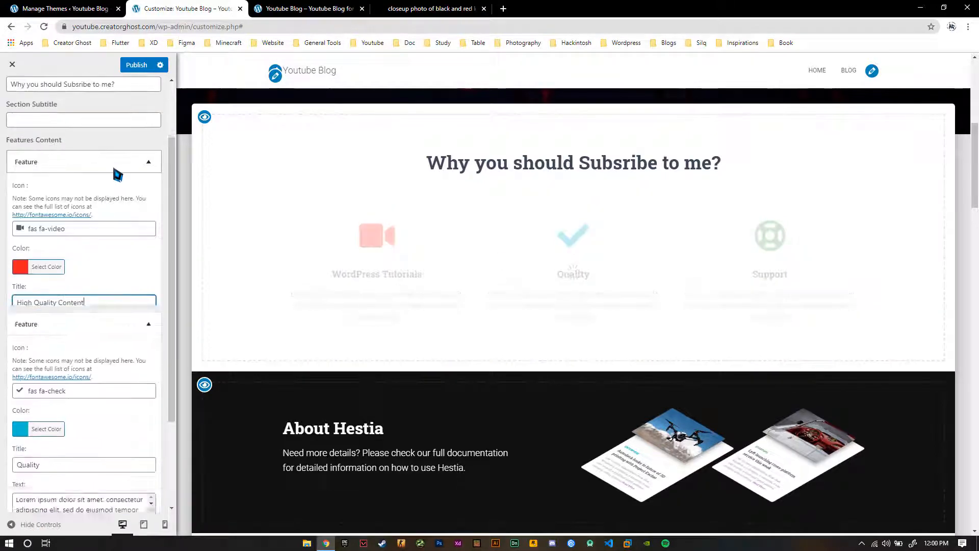
pyautogui.click(114, 170)
pyautogui.scroll(3, 117, 212)
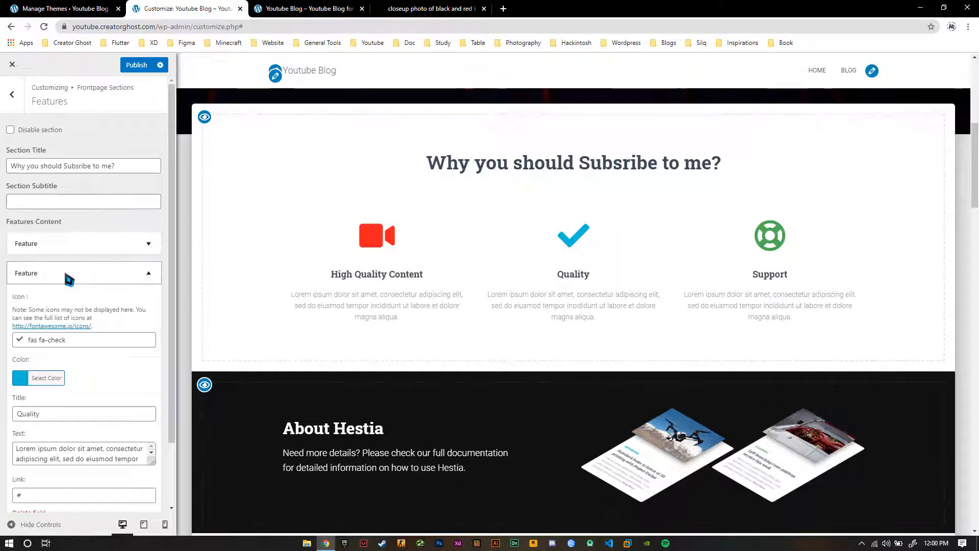
pyautogui.click(151, 275)
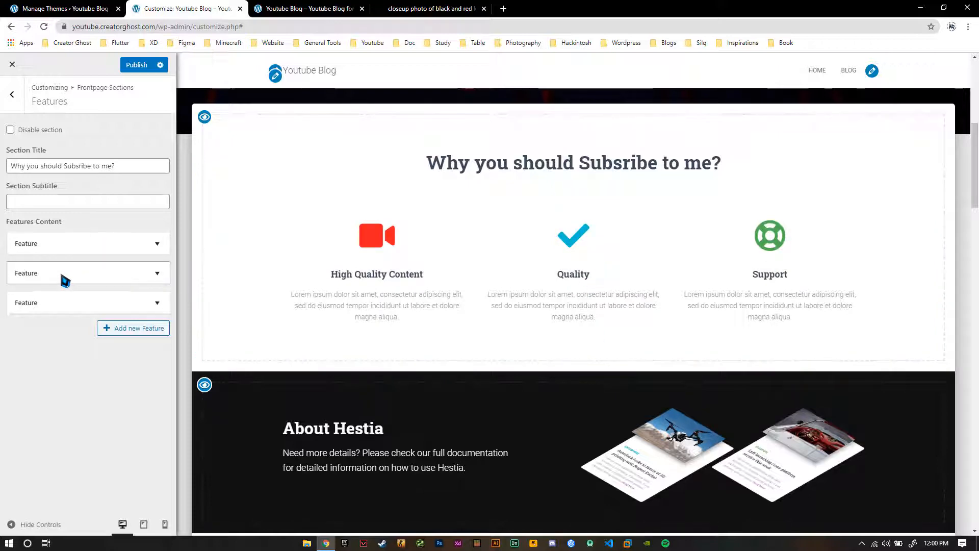
# Change the second feature's icon to the WordPress logo (fab fa-wordpress)
pyautogui.click(82, 275)
pyautogui.click(87, 344)
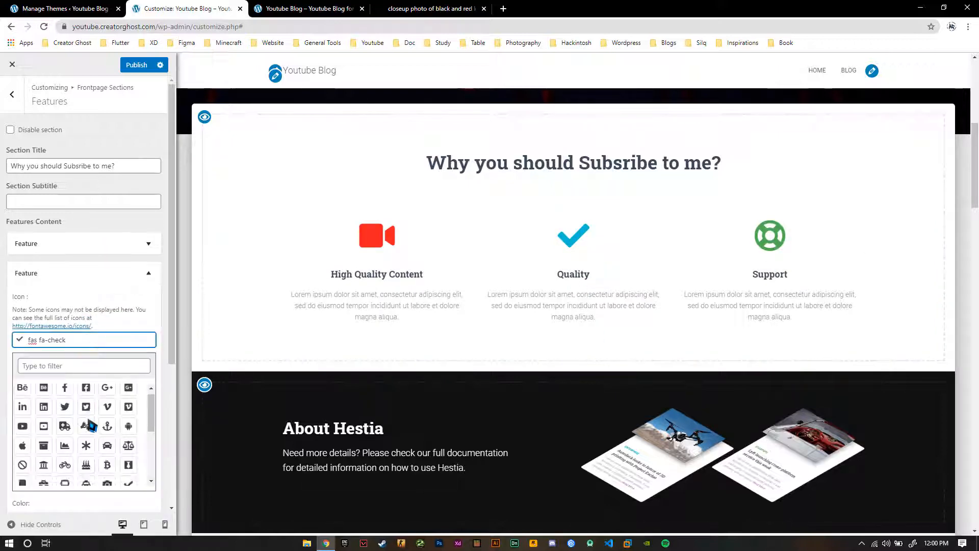
pyautogui.scroll(-5, 89, 423)
pyautogui.click(89, 478)
pyautogui.scroll(5, 89, 478)
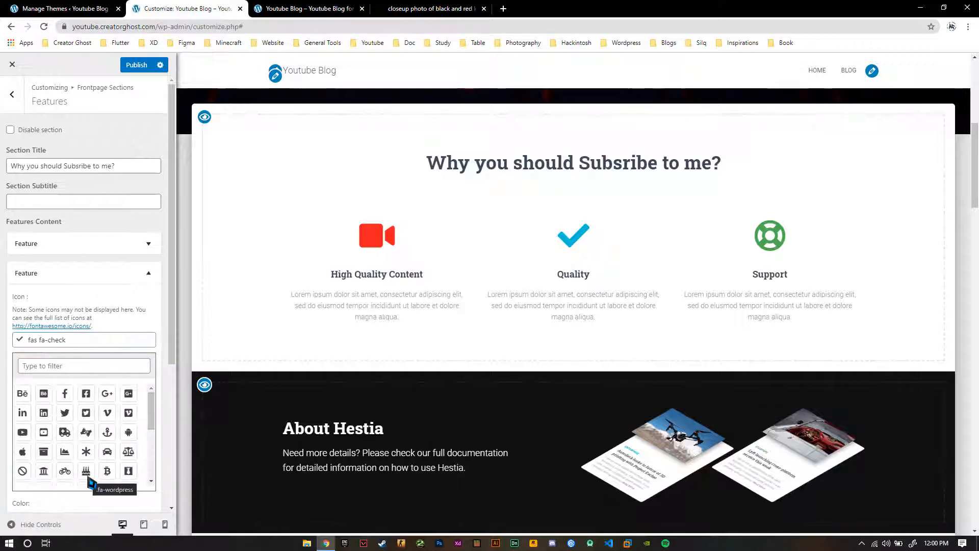
pyautogui.scroll(-5, 90, 471)
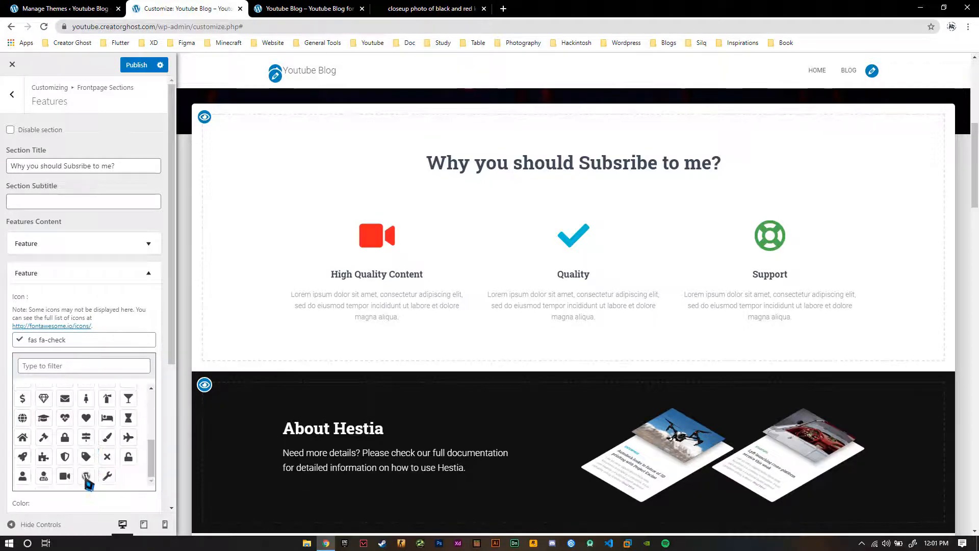
pyautogui.click(86, 475)
pyautogui.click(134, 291)
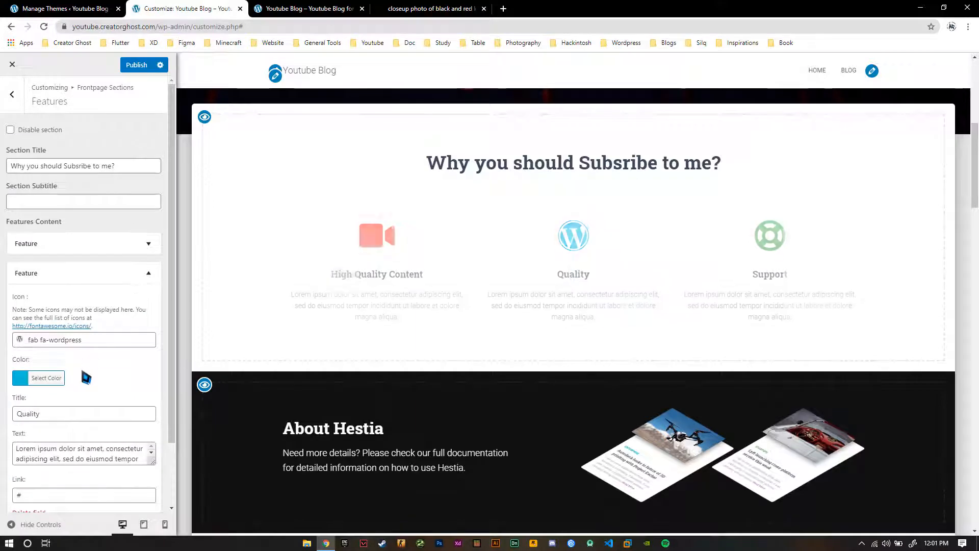
pyautogui.scroll(-3, 81, 369)
pyautogui.moveTo(81, 338); pyautogui.dragTo(8, 345)
pyautogui.write('W')
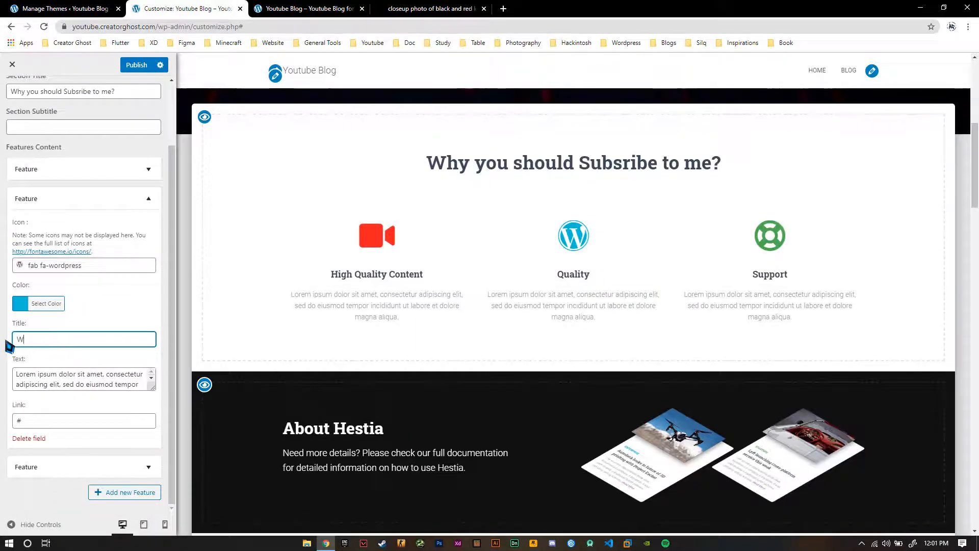
pyautogui.write('ordPress Tutorilas')
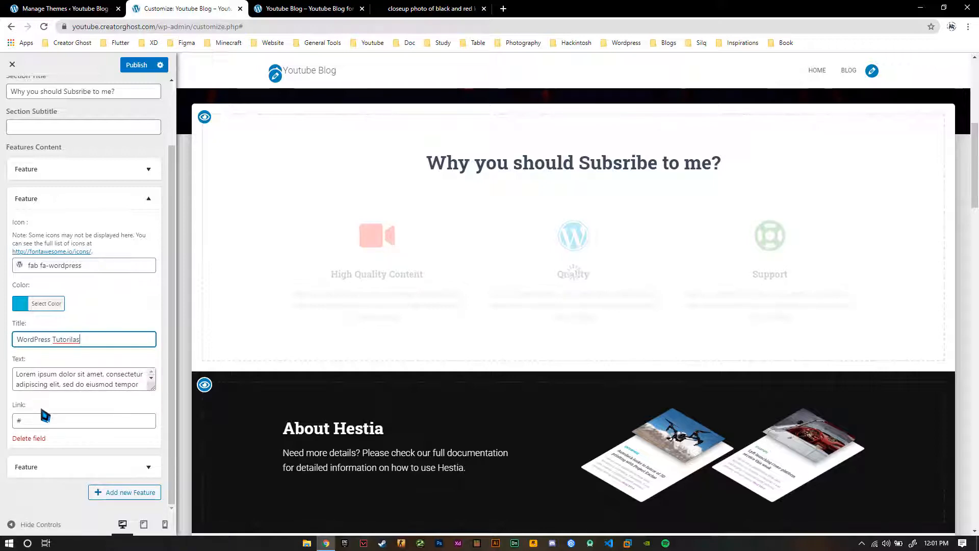
pyautogui.moveTo(48, 420); pyautogui.dragTo(7, 428)
pyautogui.hotkey('ctrl', 'v')
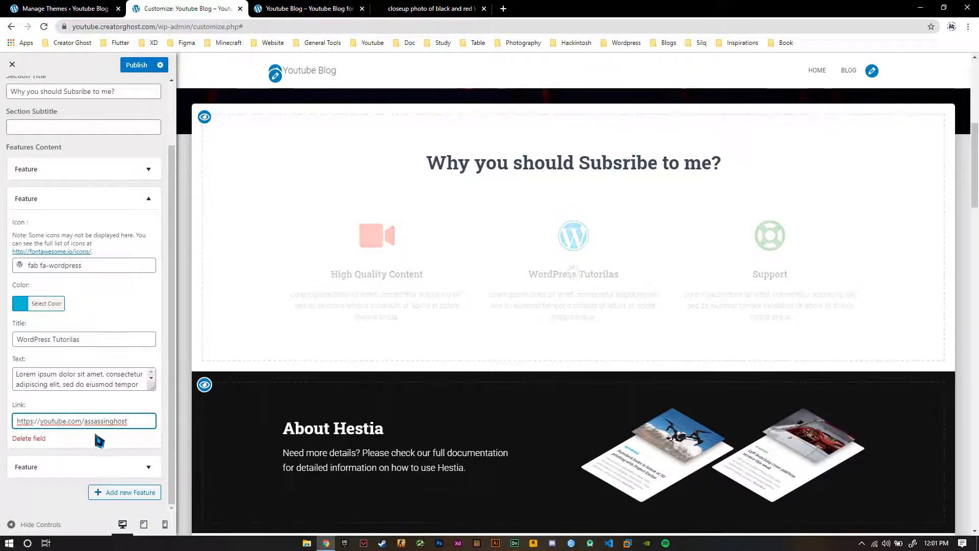
pyautogui.click(143, 199)
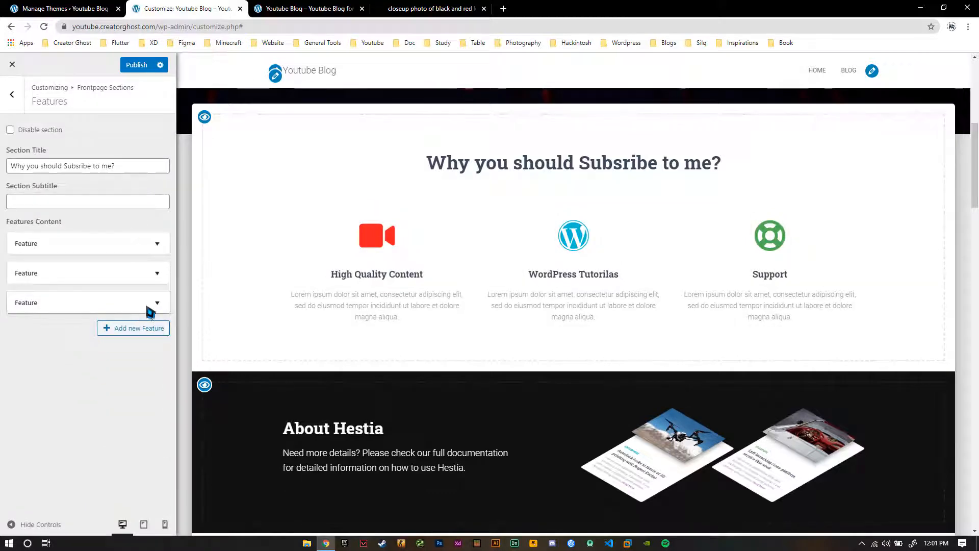
# Correct the second feature's title to "WordPress Tutorials" and collapse its entry
pyautogui.click(130, 272)
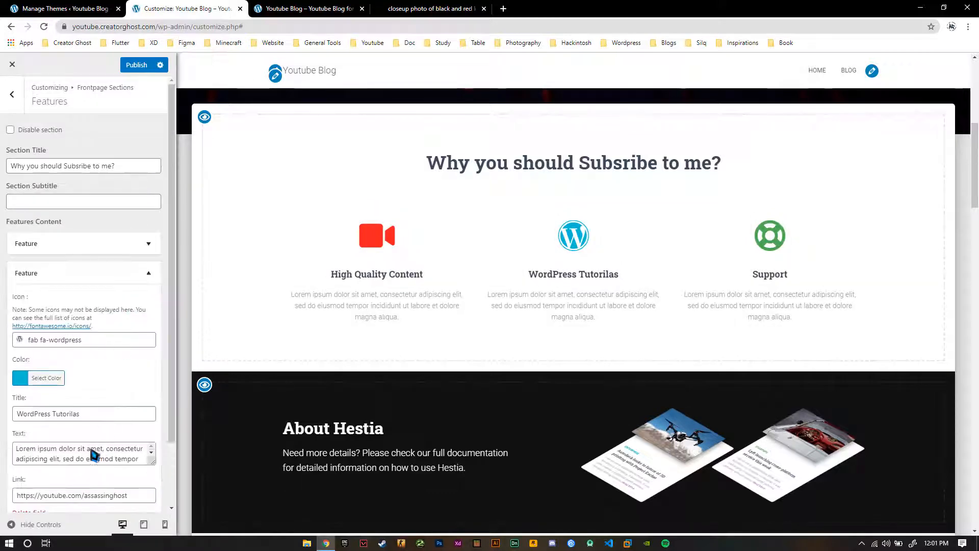
pyautogui.moveTo(71, 413); pyautogui.dragTo(76, 416)
pyautogui.write('al')
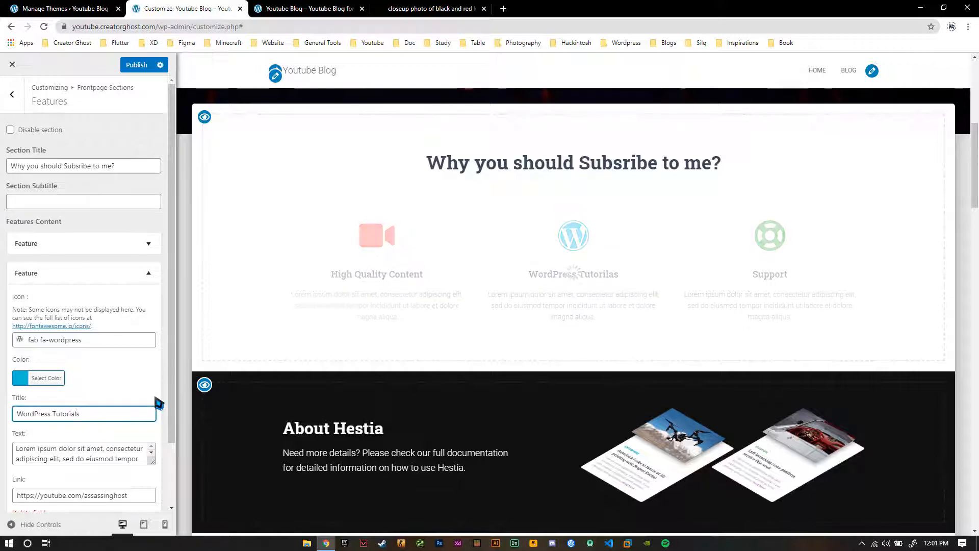
pyautogui.click(147, 276)
# Change the third feature's icon to the comment bubble with dots (fas fa-comment-dots)
pyautogui.click(158, 302)
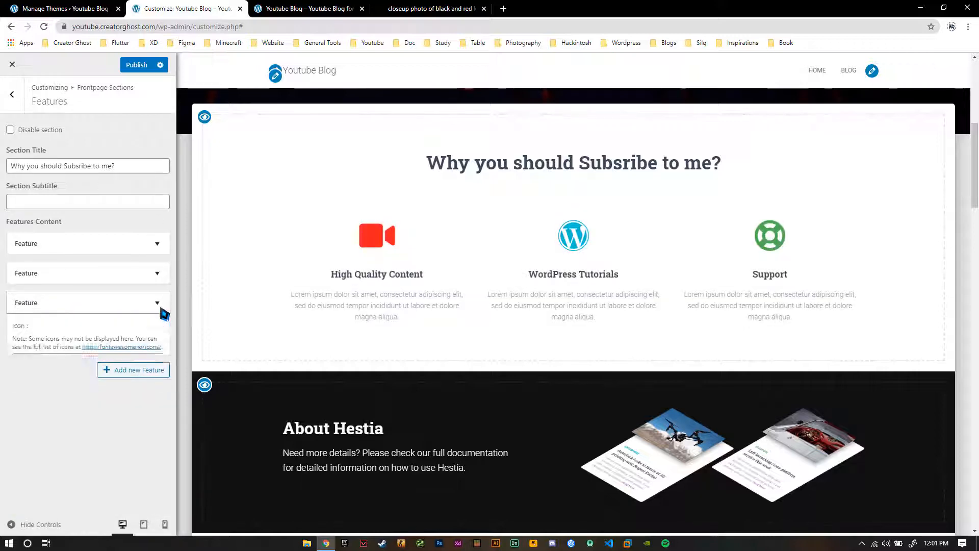
pyautogui.scroll(-1, 132, 408)
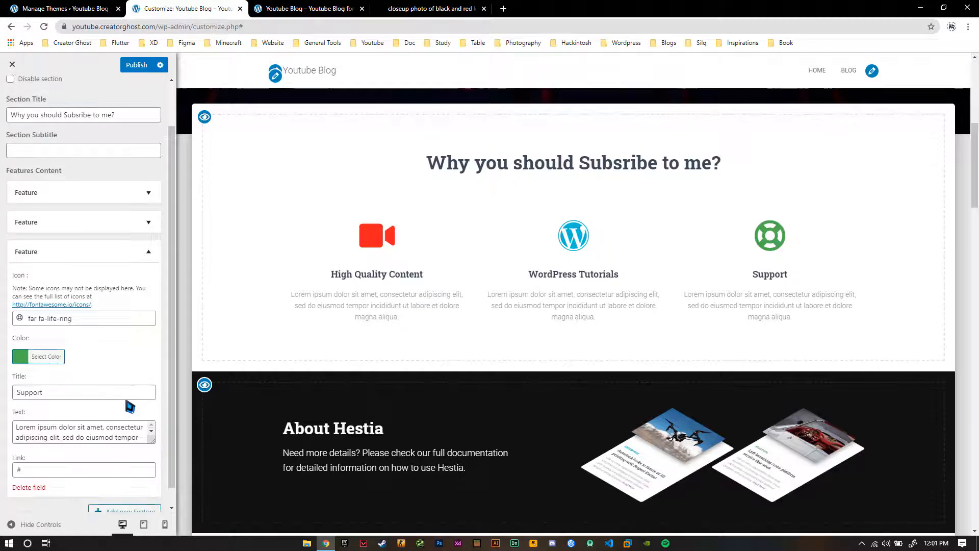
pyautogui.click(101, 318)
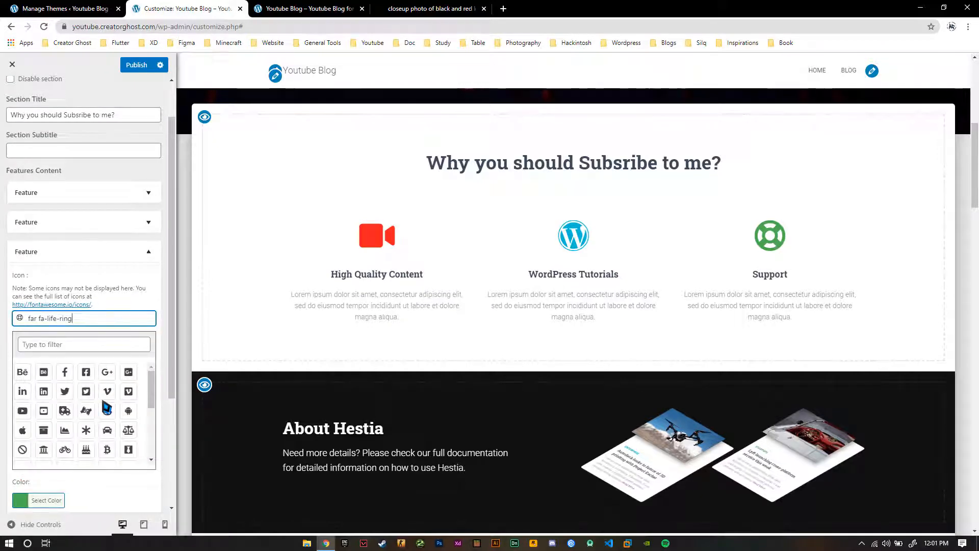
pyautogui.scroll(-1, 106, 406)
pyautogui.scroll(-1, 106, 407)
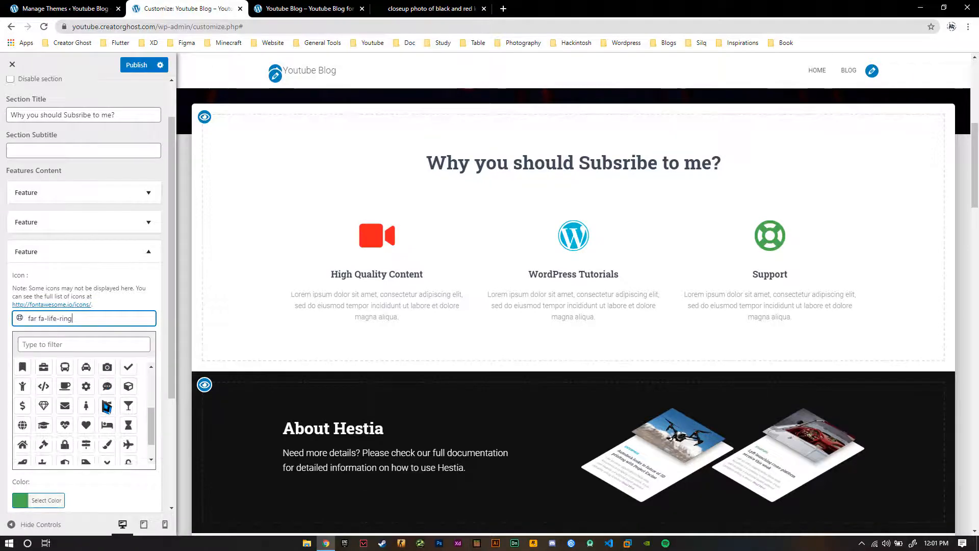
pyautogui.scroll(-1, 106, 406)
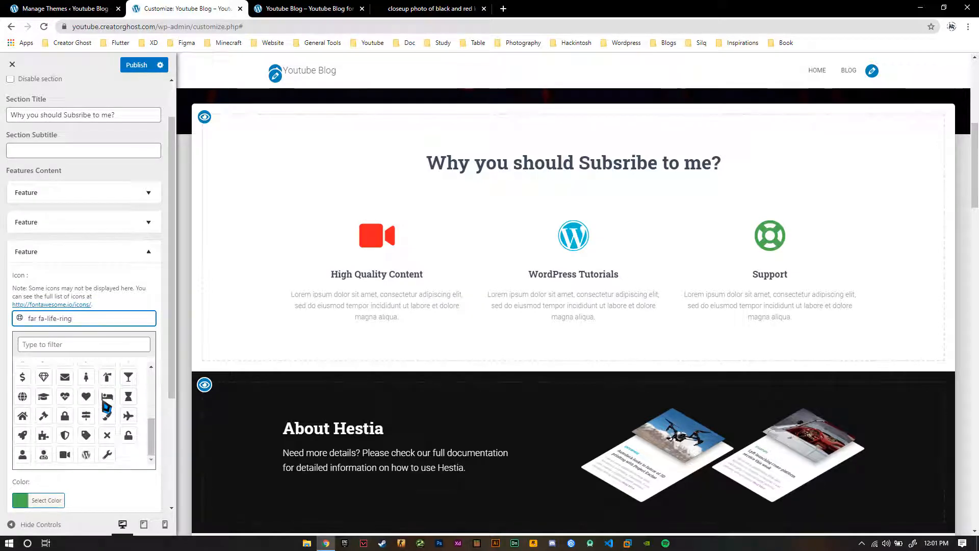
pyautogui.scroll(-1, 106, 407)
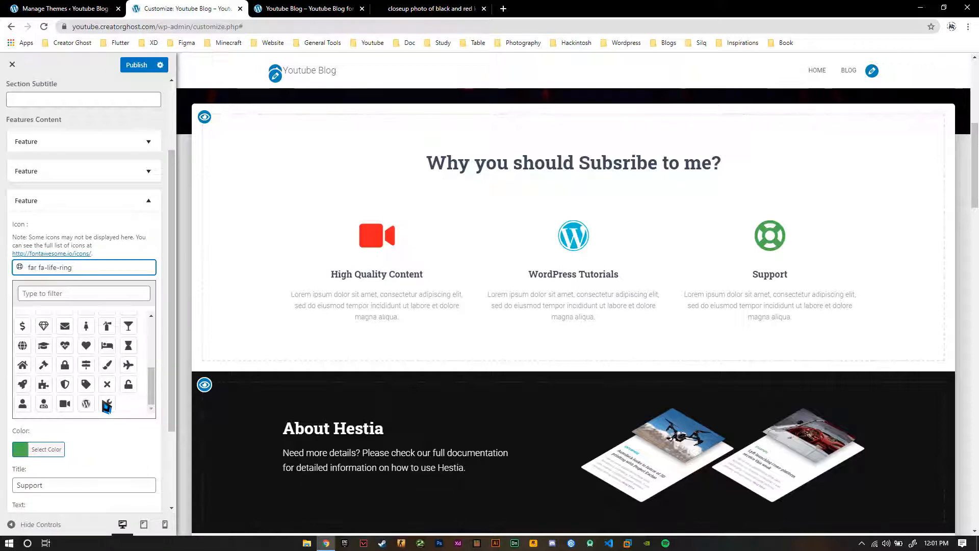
pyautogui.scroll(1, 107, 405)
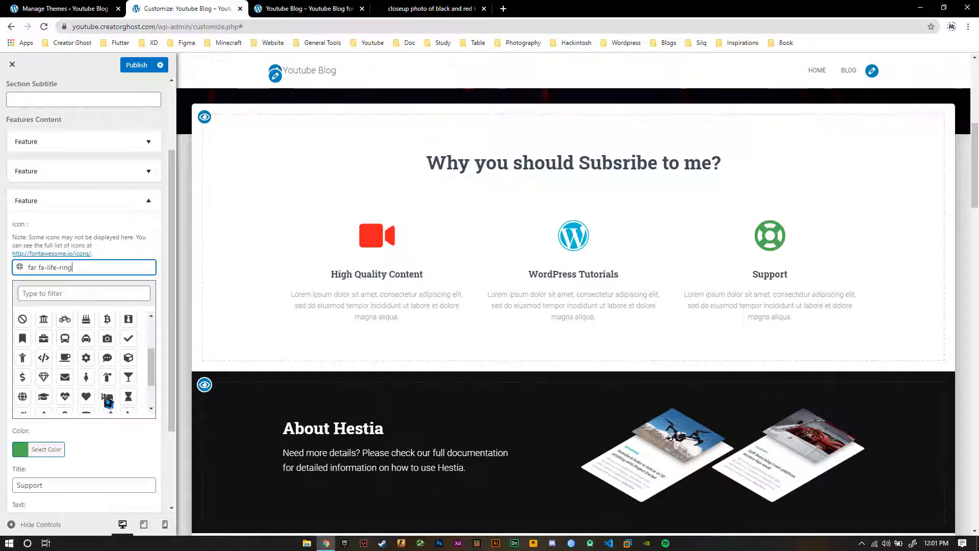
pyautogui.click(114, 362)
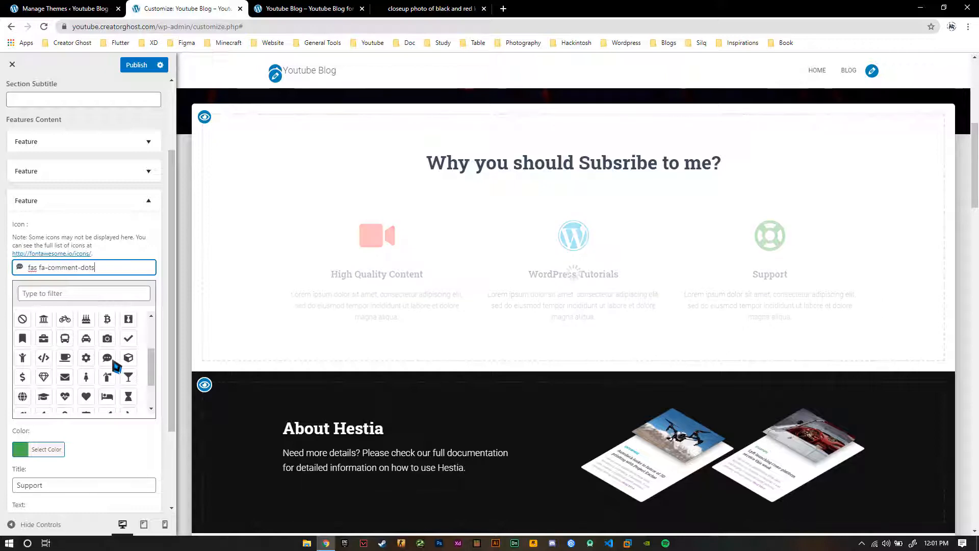
pyautogui.click(141, 250)
pyautogui.scroll(-1, 116, 325)
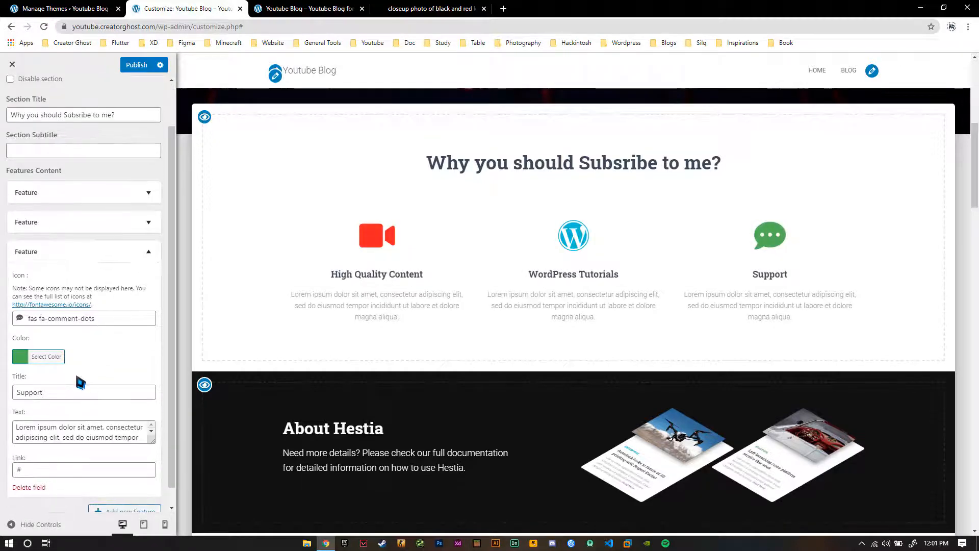
pyautogui.scroll(-1, 77, 377)
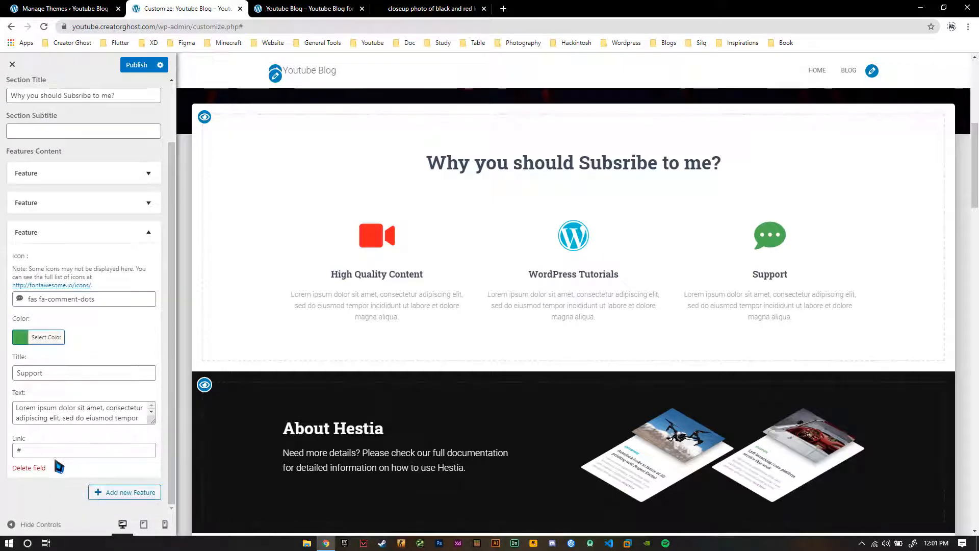
pyautogui.moveTo(59, 451); pyautogui.dragTo(4, 469)
pyautogui.write('https://youtube.com/assassinghost')
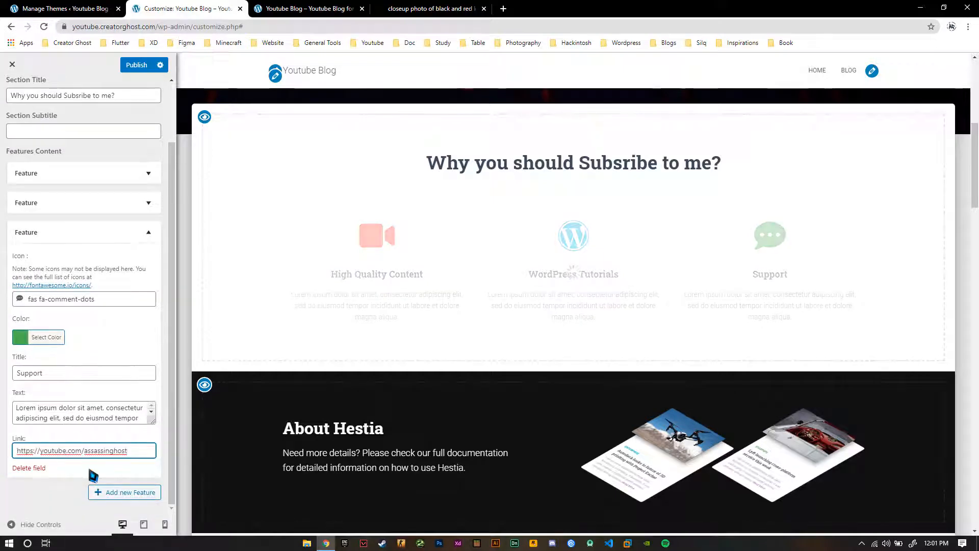
pyautogui.click(119, 233)
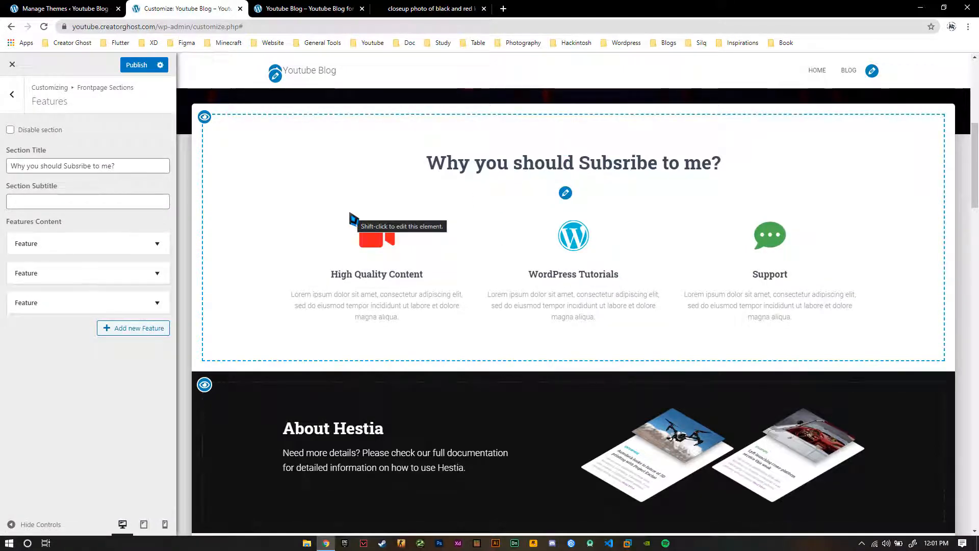
# Correct the spelling in the Features section title to read "Why you should Subscribe to me?"
pyautogui.click(564, 151)
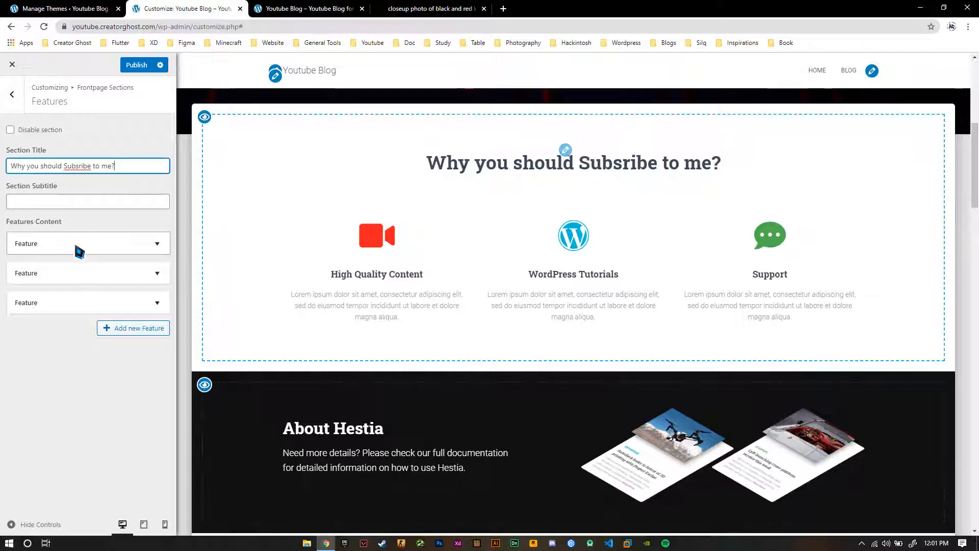
pyautogui.click(78, 166)
pyautogui.write('c')
pyautogui.click(86, 188)
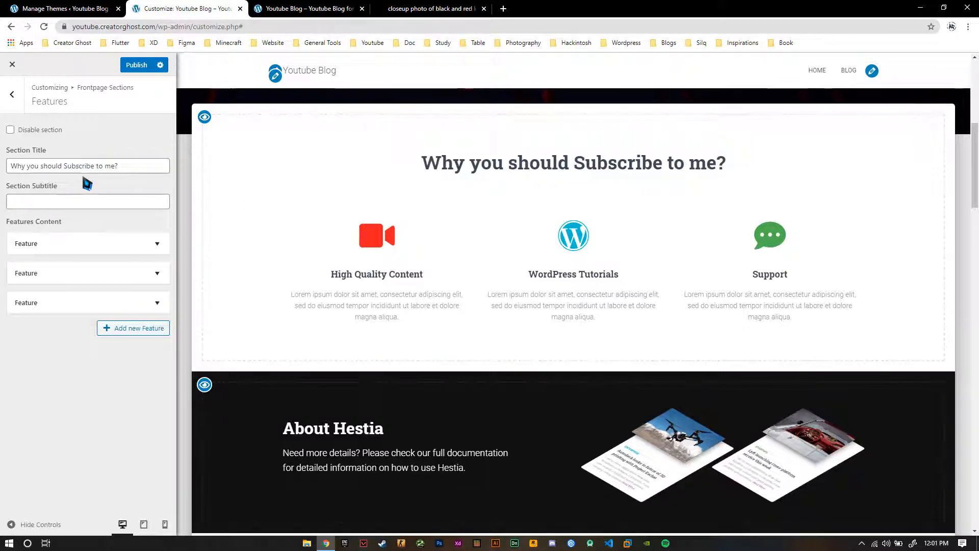
# Return to the Frontpage Sections list and hide the About and Team sections
pyautogui.click(19, 110)
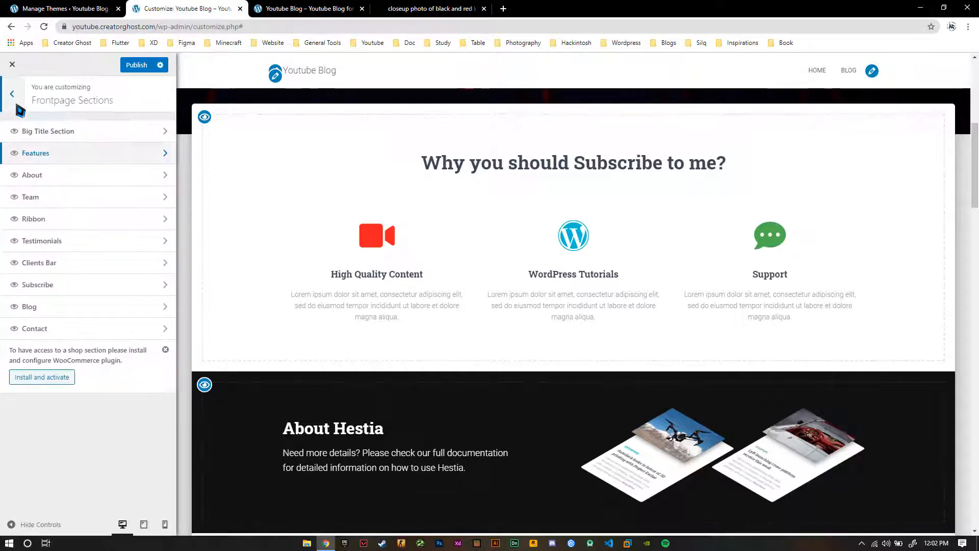
pyautogui.scroll(-4, 304, 225)
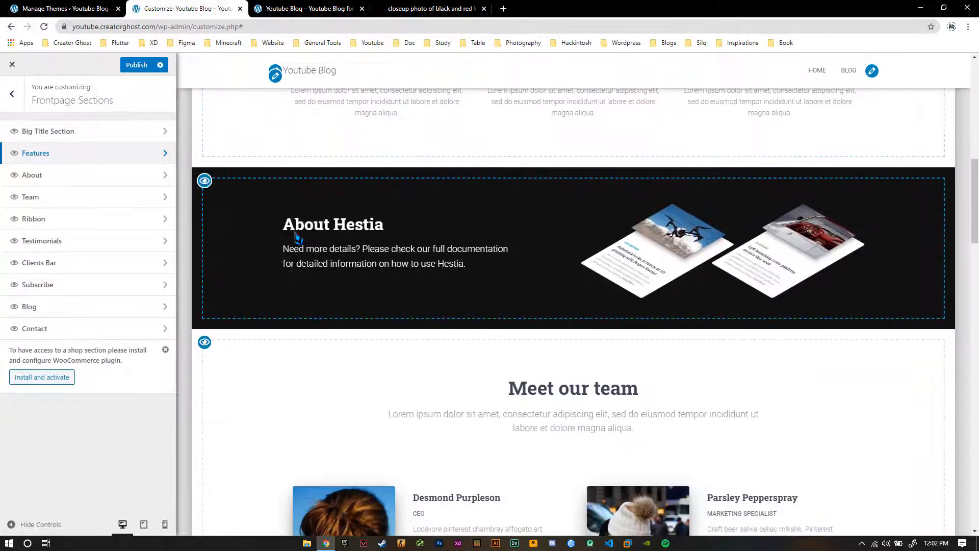
pyautogui.click(14, 175)
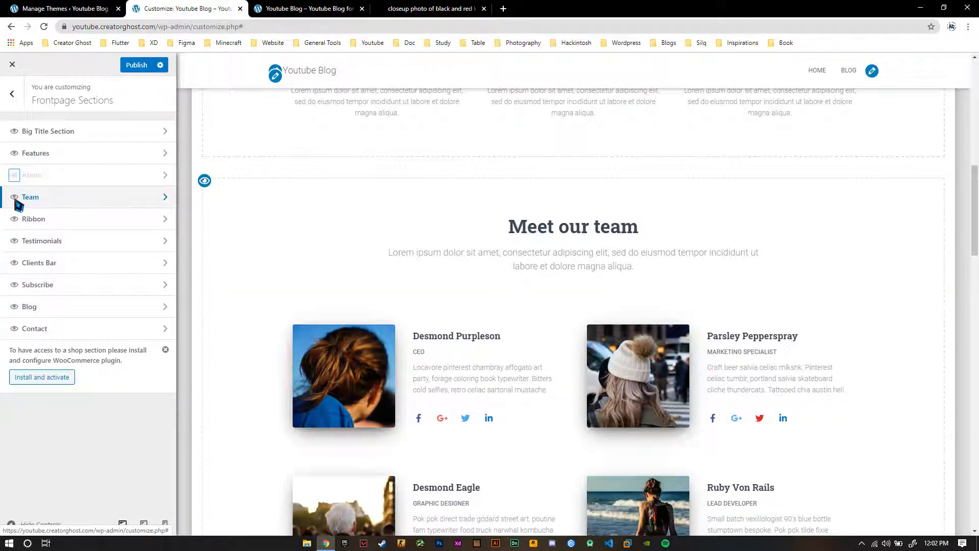
pyautogui.click(15, 198)
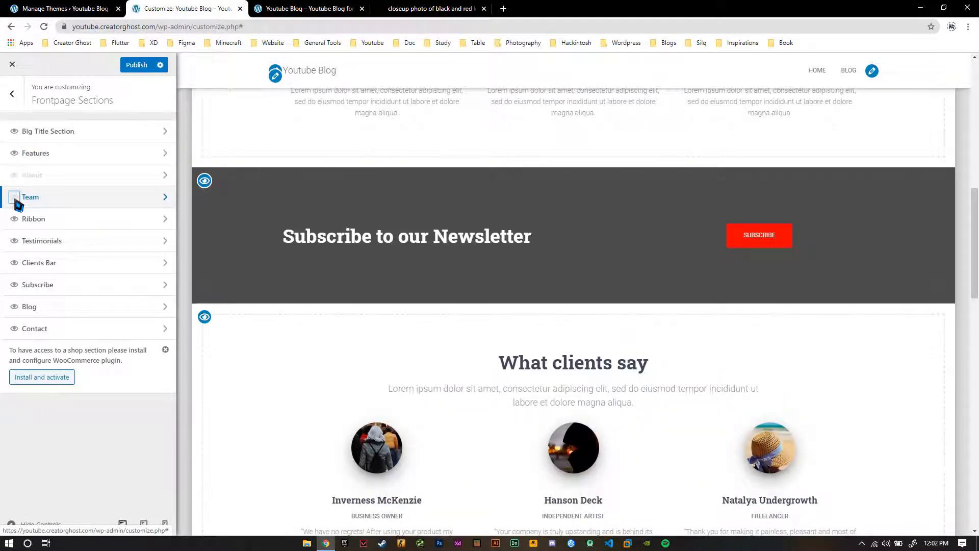
# Open the Ribbon section's settings and bring up the media library for changing its background image
pyautogui.click(32, 219)
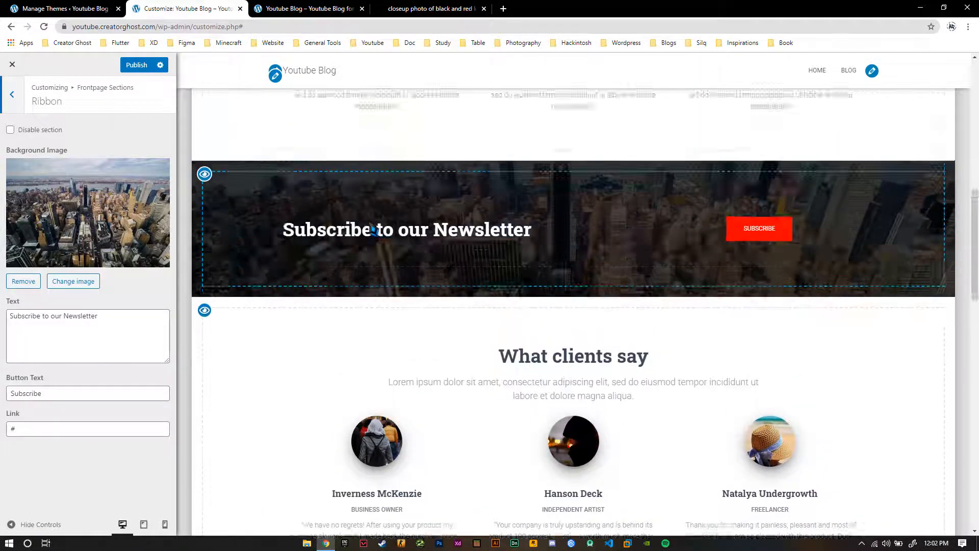
pyautogui.scroll(2, 390, 220)
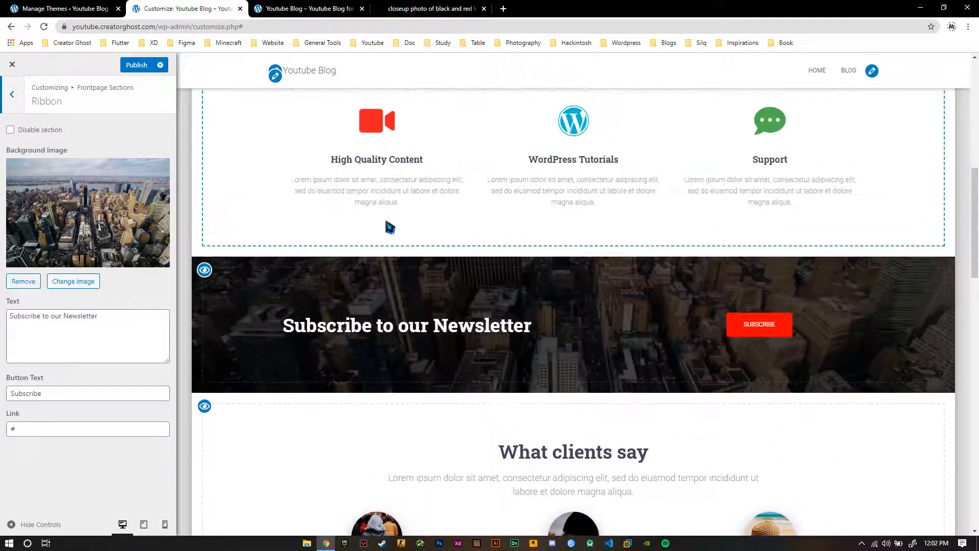
pyautogui.scroll(-1, 390, 226)
pyautogui.scroll(2, 550, 224)
pyautogui.scroll(-1, 546, 220)
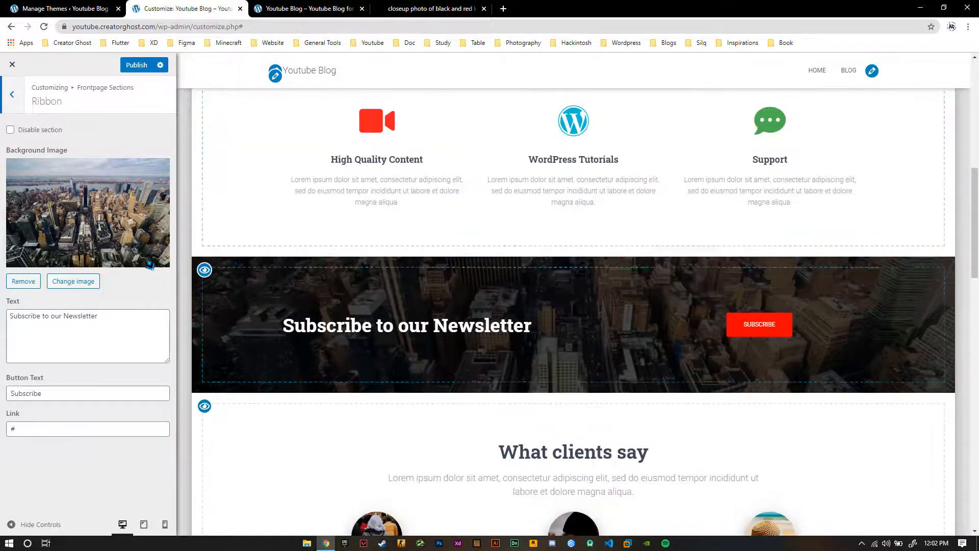
pyautogui.click(90, 287)
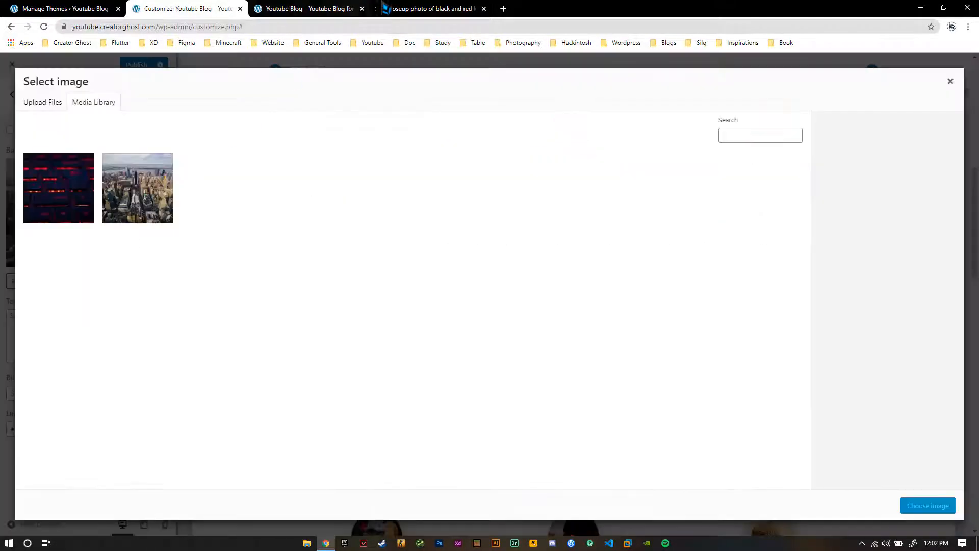
# Switch to Unsplash's technology photos and download the picture of the desk with two computer monitors in Medium size (1920x1275)
pyautogui.click(406, 12)
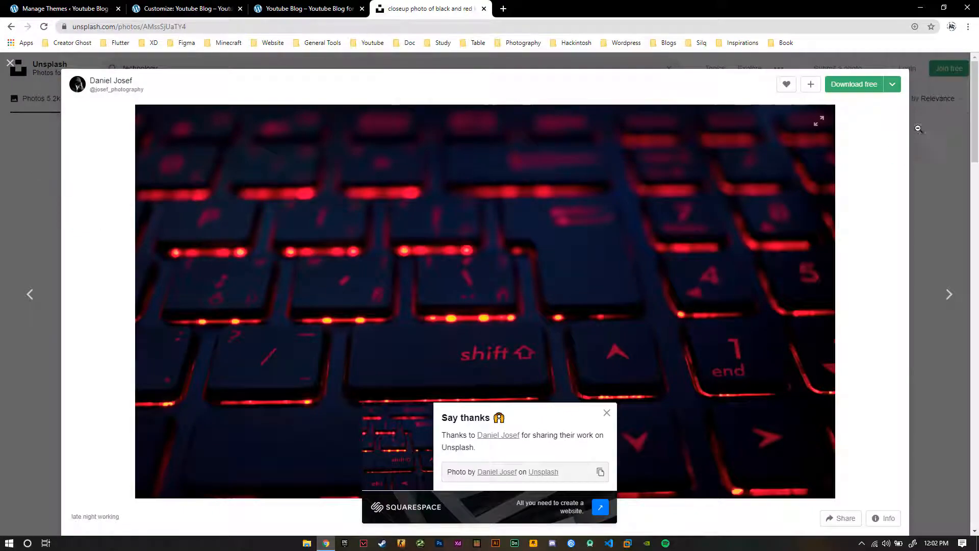
pyautogui.click(36, 175)
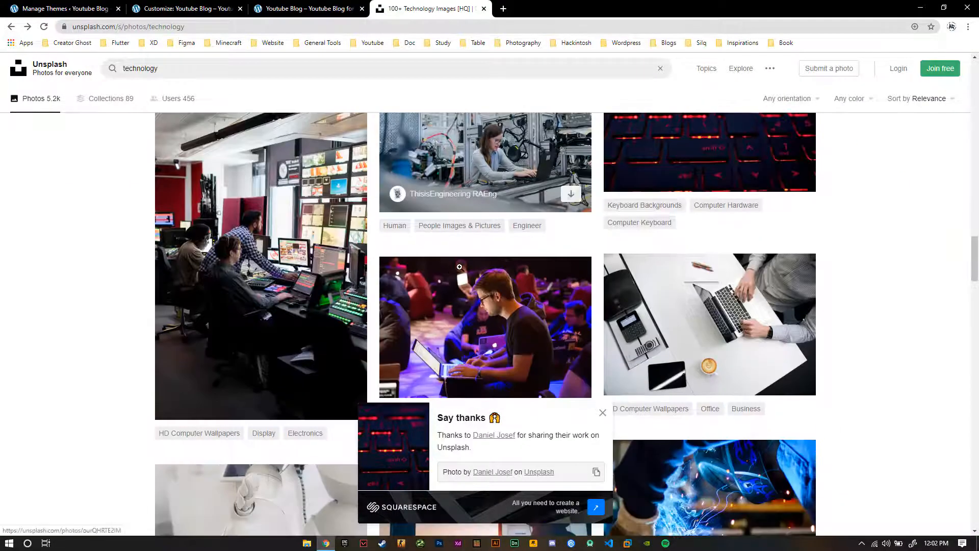
pyautogui.scroll(-2, 462, 275)
pyautogui.scroll(-9, 455, 259)
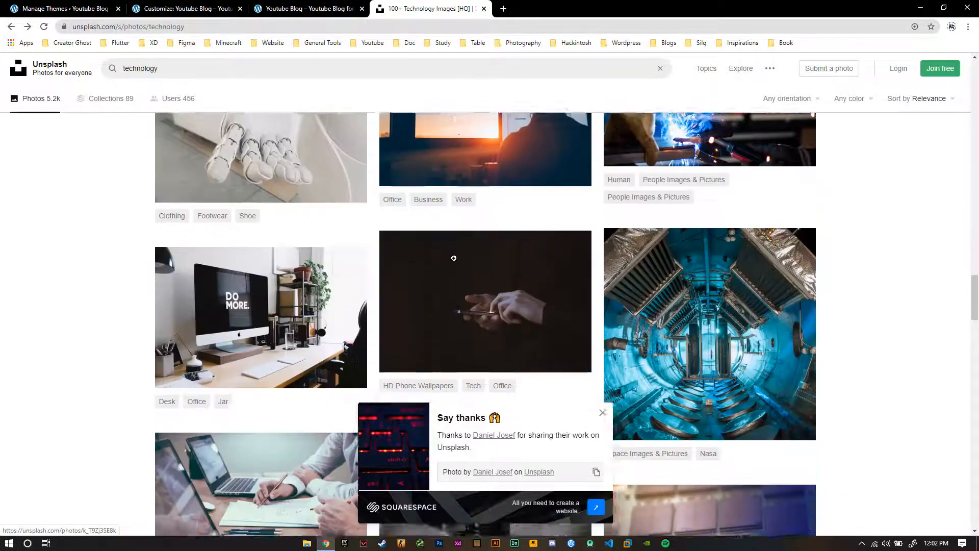
pyautogui.click(601, 414)
pyautogui.scroll(-4, 479, 337)
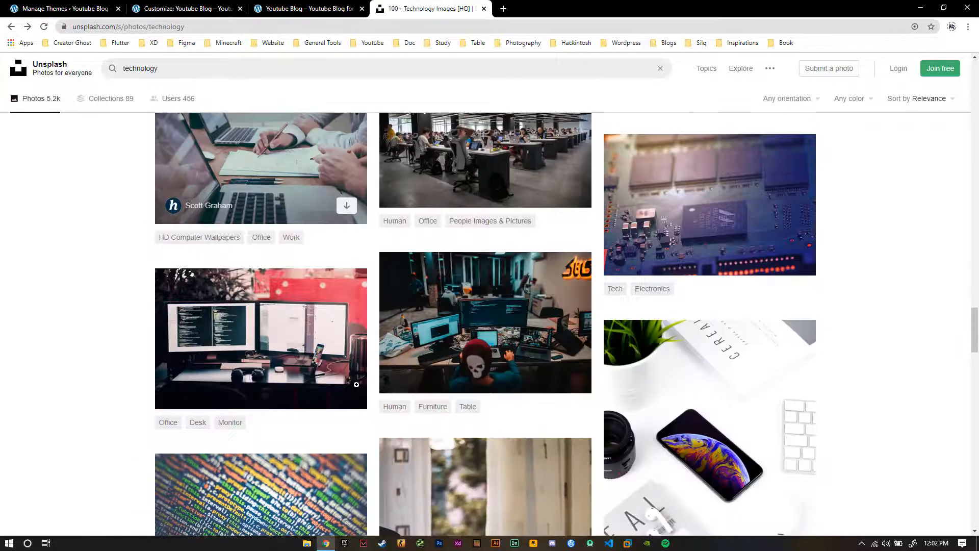
pyautogui.click(338, 307)
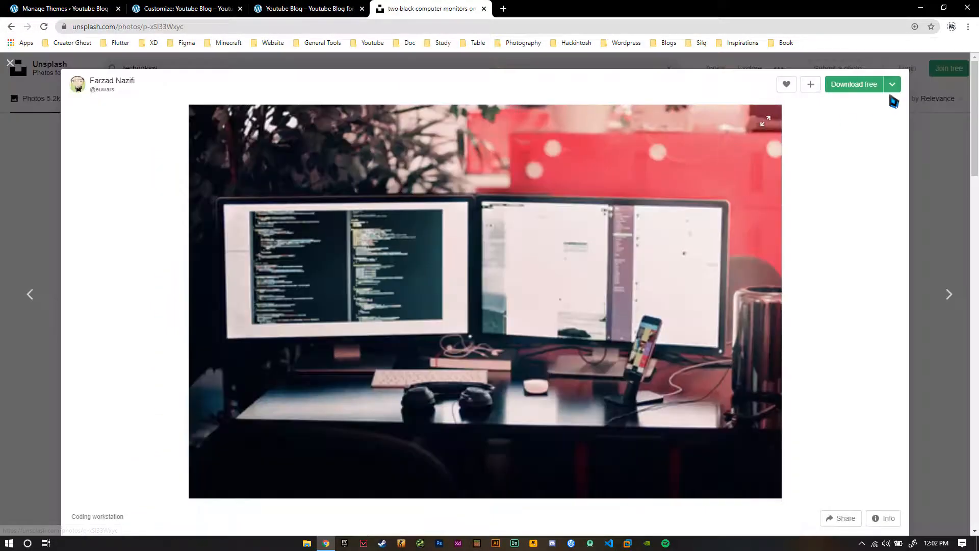
pyautogui.click(892, 85)
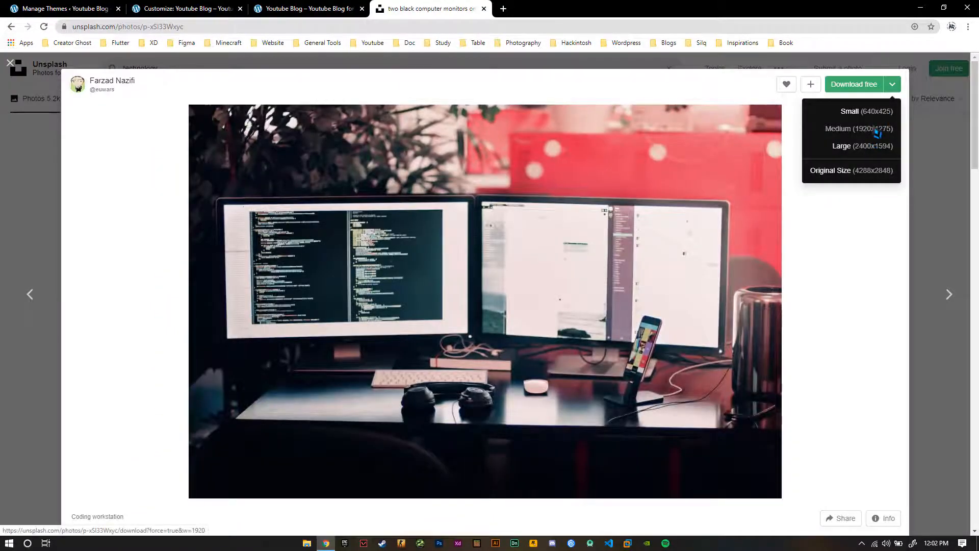
pyautogui.click(875, 129)
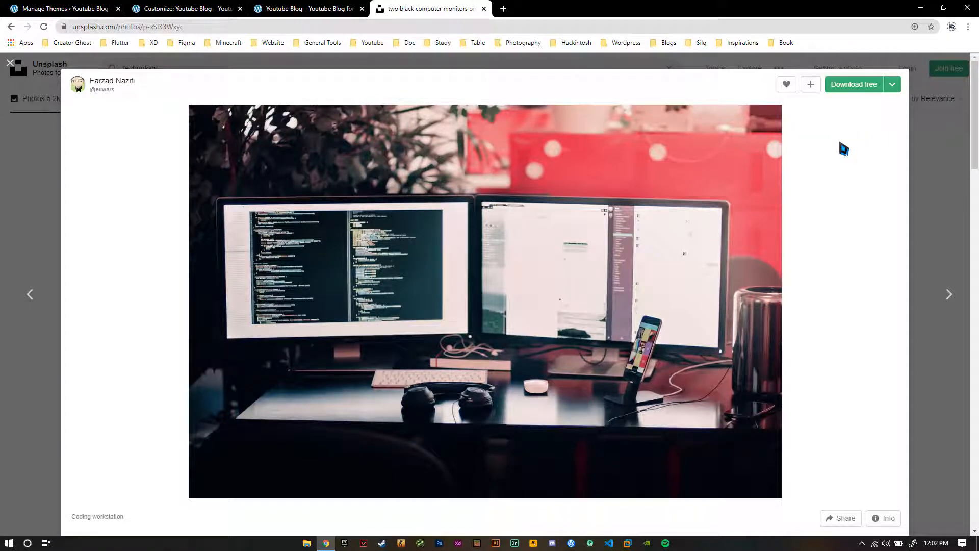
# Return to the customizer, upload the downloaded two-monitor photo, and choose it as the Ribbon section's background image
pyautogui.click(199, 12)
pyautogui.click(49, 105)
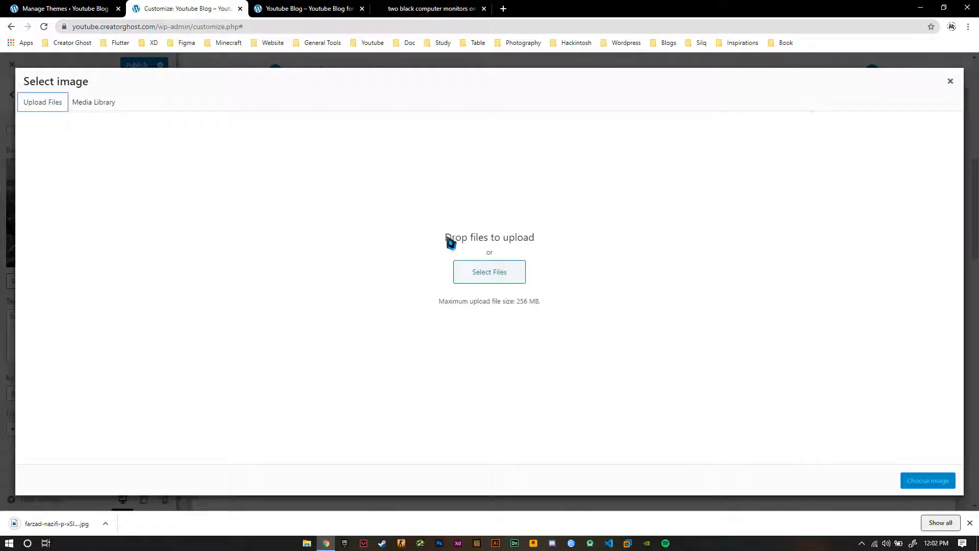
pyautogui.click(490, 272)
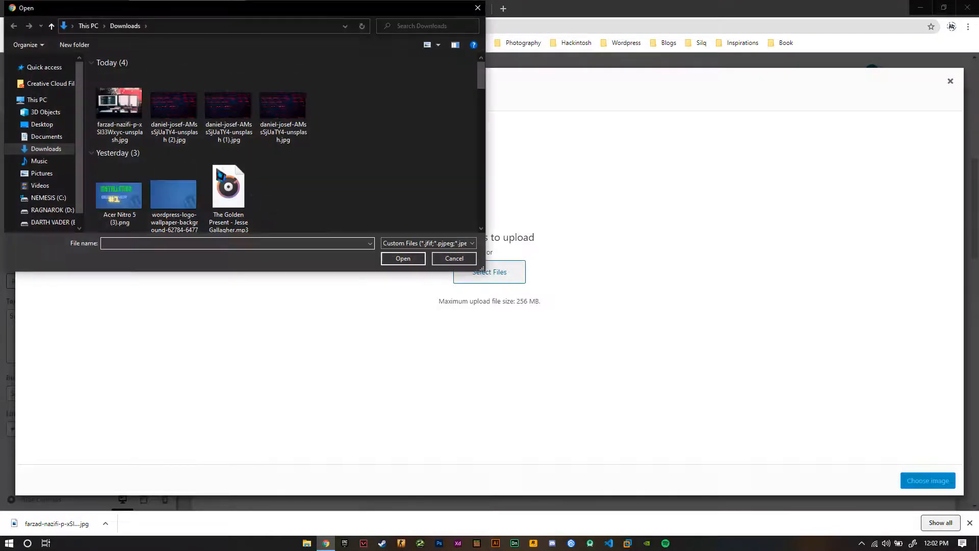
pyautogui.doubleClick(120, 102)
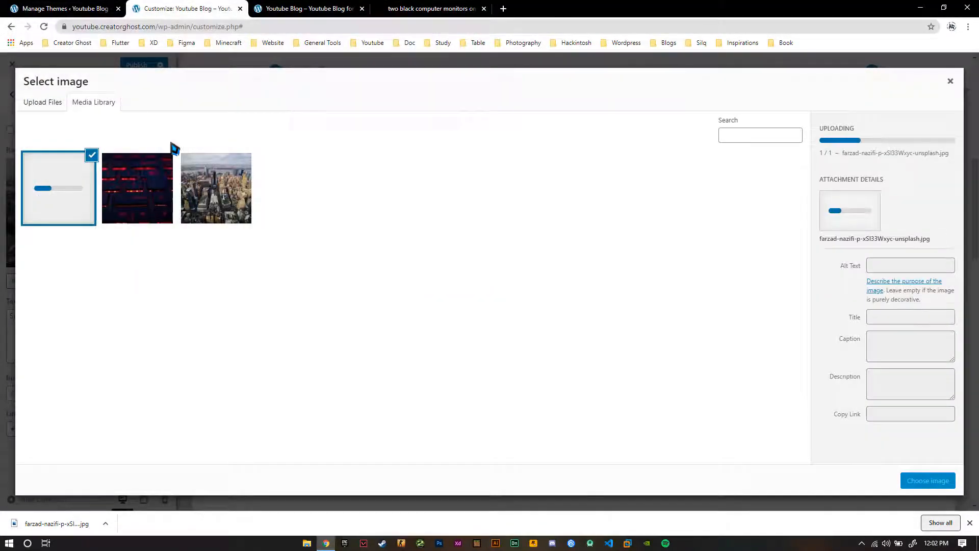
pyautogui.click(968, 523)
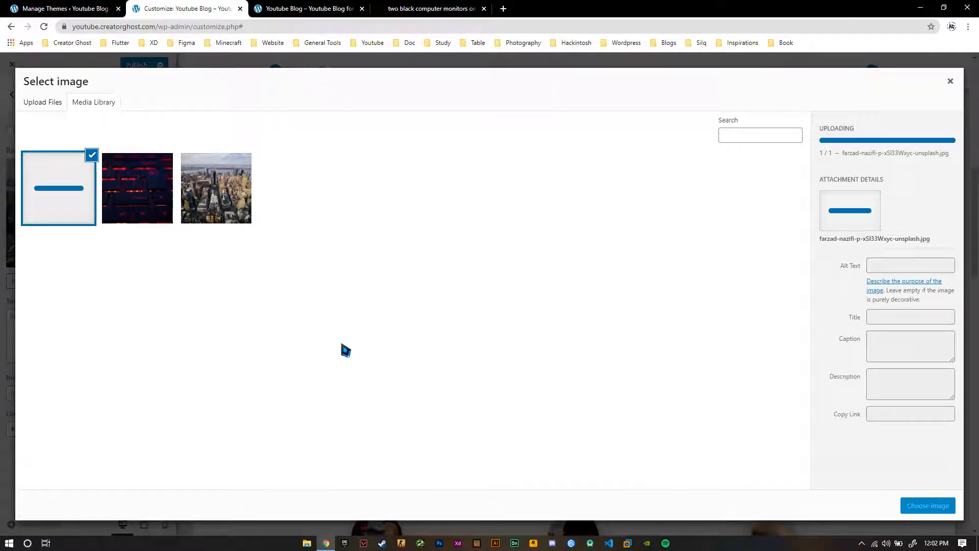
pyautogui.click(916, 506)
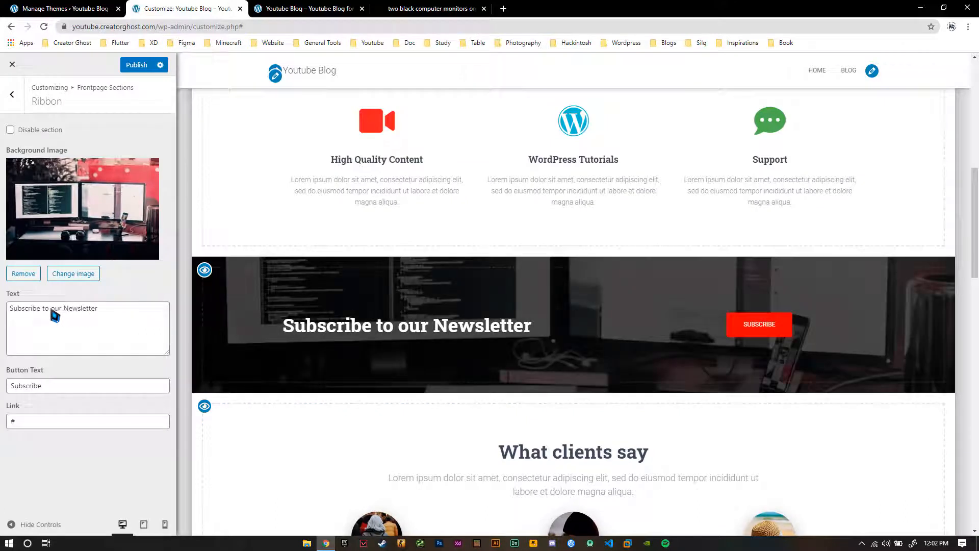
# Change the Ribbon section's text to "Subscribe to my Channel"
pyautogui.click(101, 304)
pyautogui.hotkey('ctrl', 'shift', 'Left')
pyautogui.hotkey('ctrl', 'shift', 'Left')
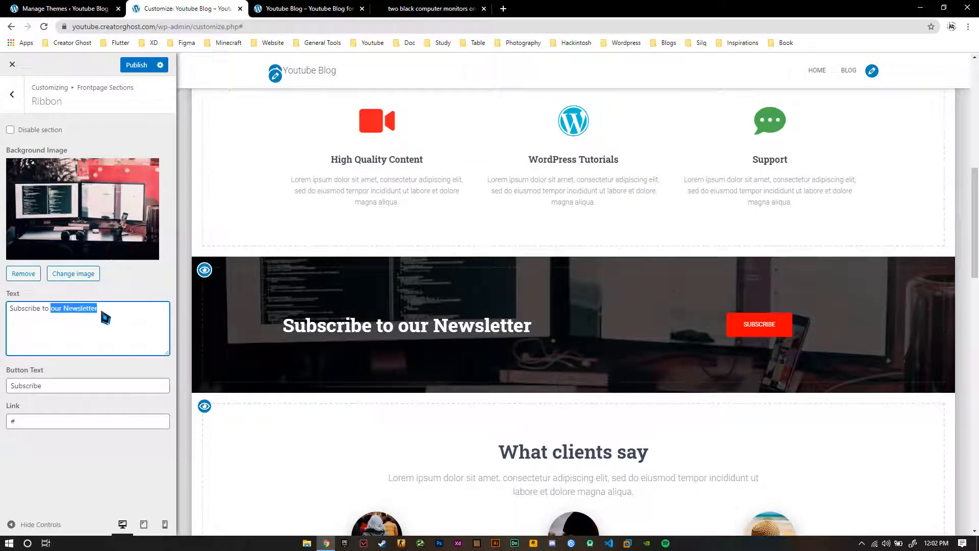
pyautogui.write('my Chann')
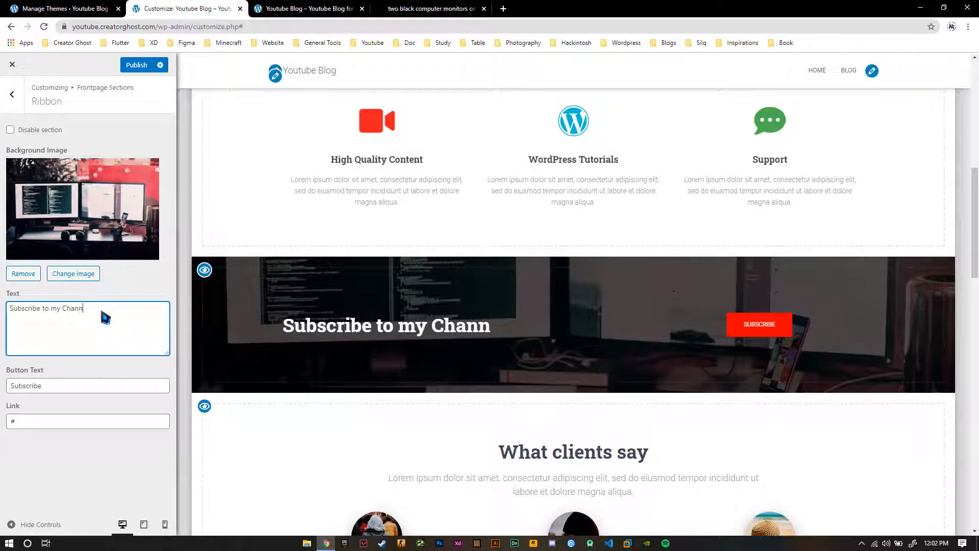
pyautogui.write('el')
pyautogui.doubleClick(56, 421)
pyautogui.write('https://youtube.com/assassinghost')
pyautogui.click(48, 445)
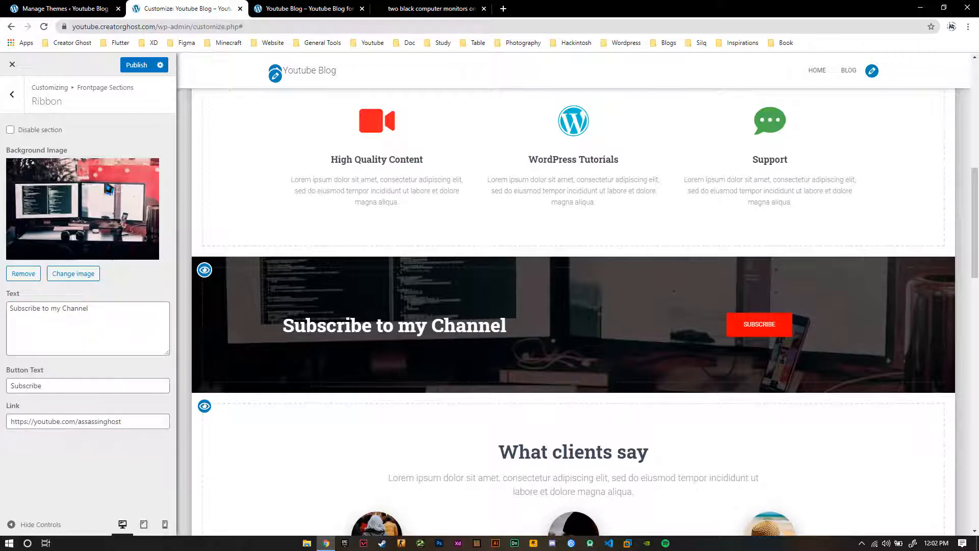
pyautogui.click(137, 66)
# Return to the Frontpage Sections list and hide the Testimonials, Clients Bar and Subscribe sections
pyautogui.scroll(-4, 368, 286)
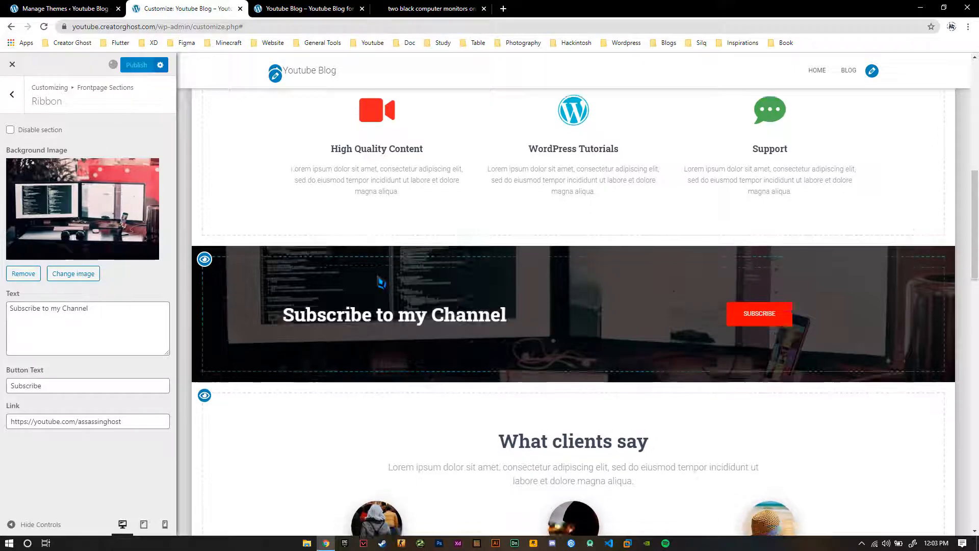
pyautogui.click(12, 94)
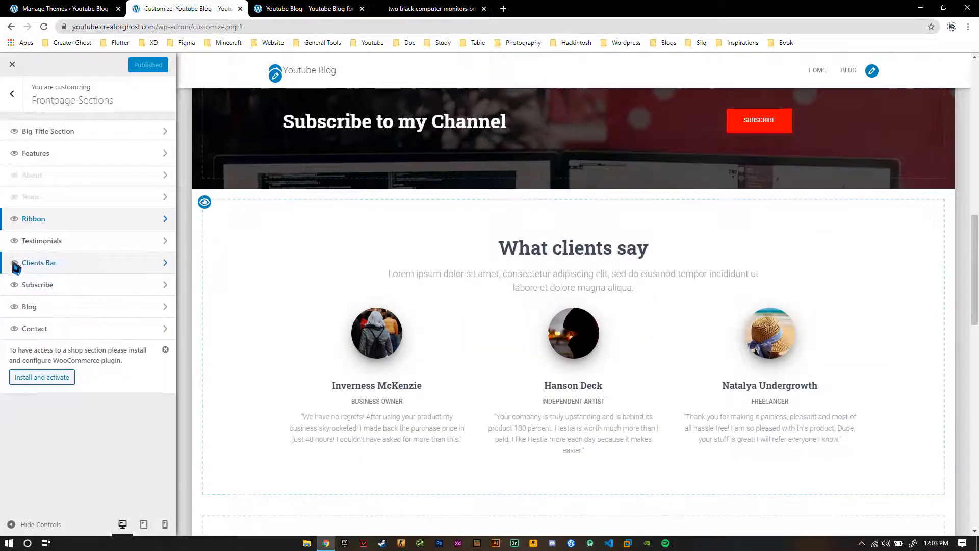
pyautogui.click(15, 242)
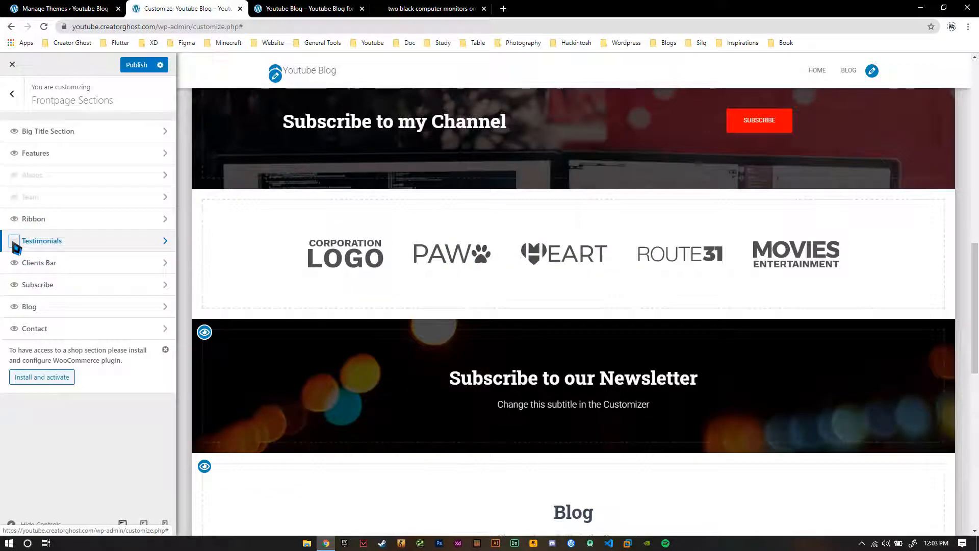
pyautogui.click(15, 264)
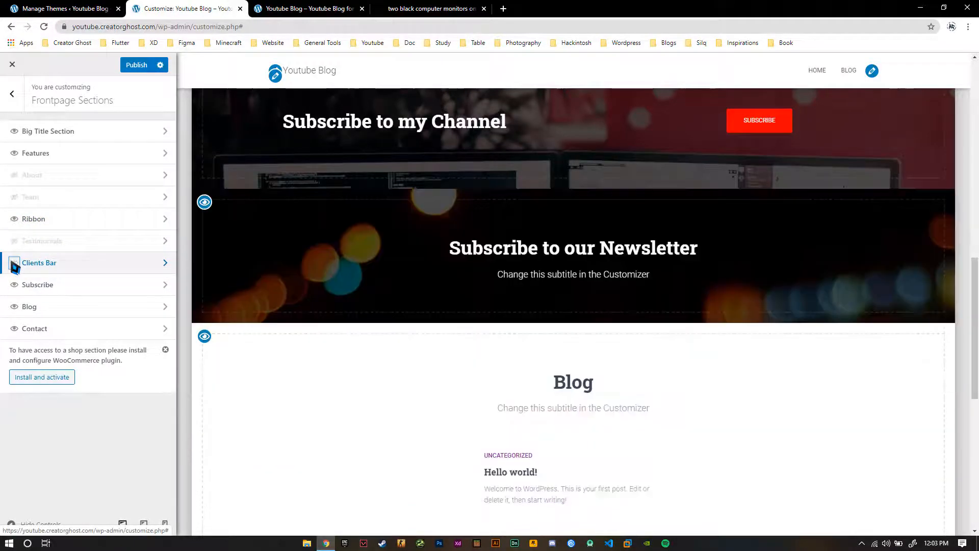
pyautogui.click(14, 264)
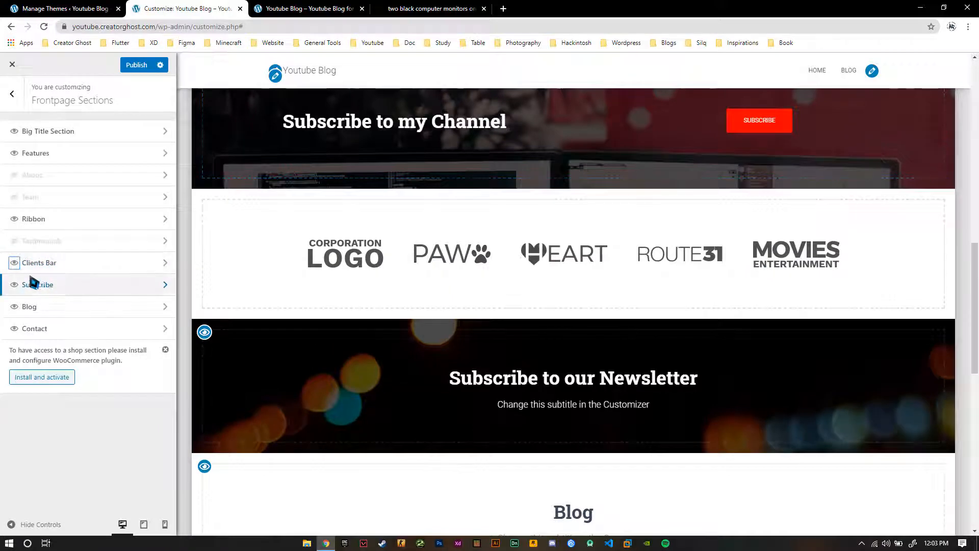
pyautogui.click(23, 265)
pyautogui.click(12, 95)
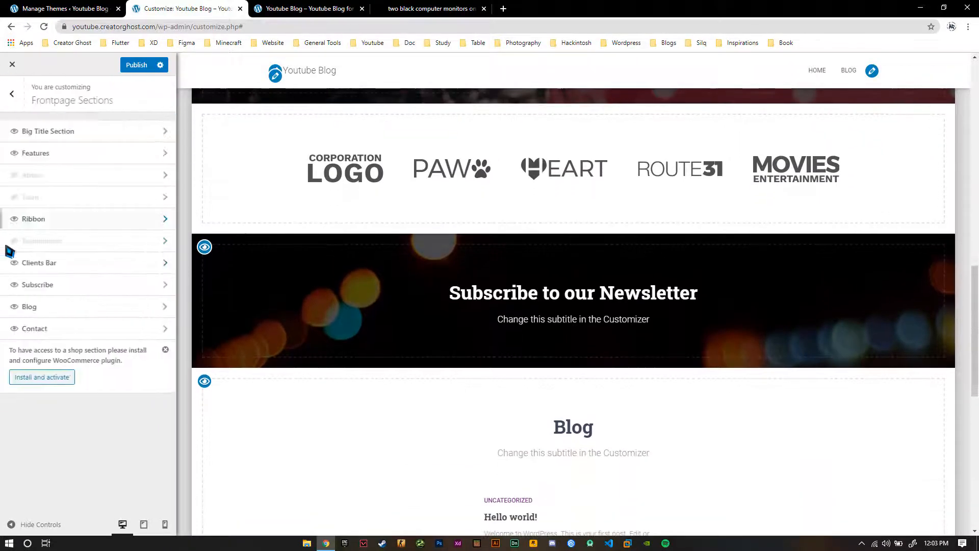
pyautogui.click(14, 263)
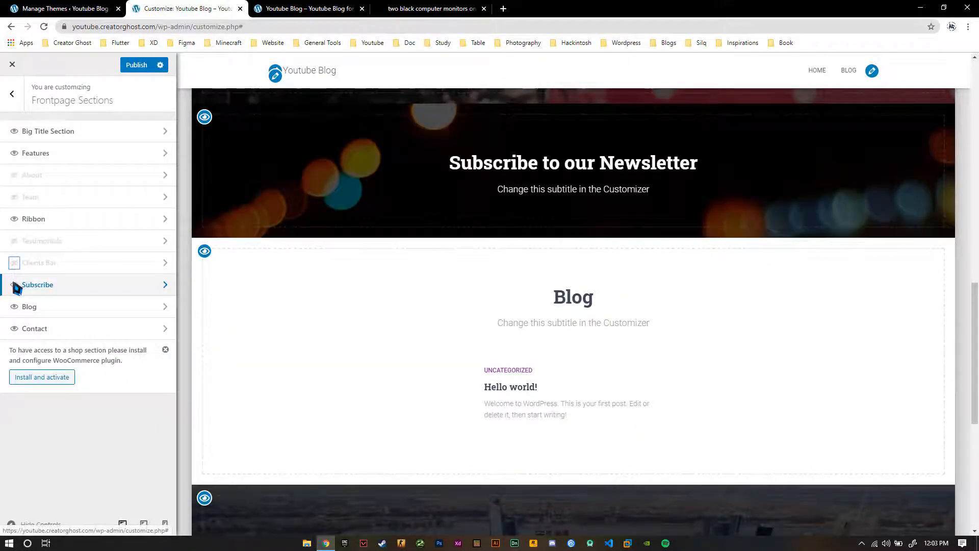
pyautogui.click(15, 286)
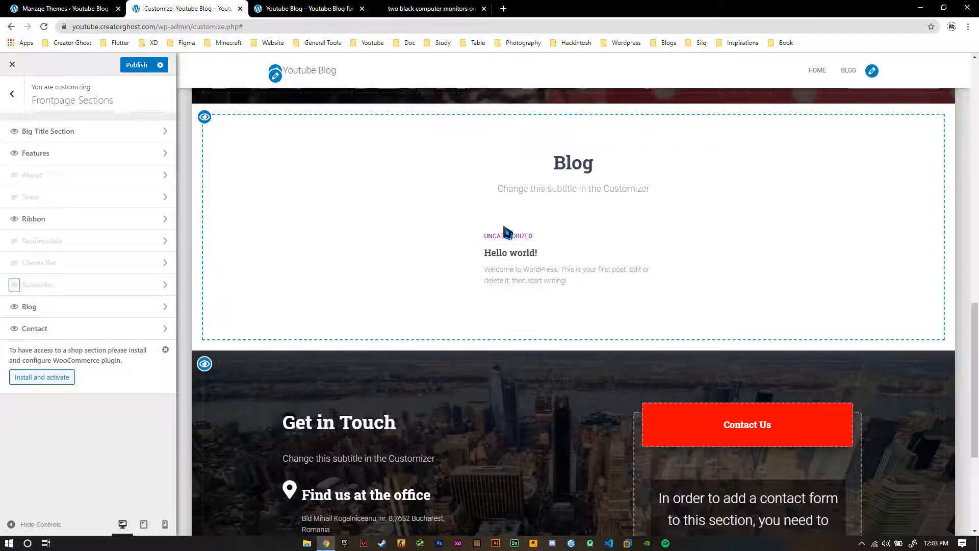
# Open the Blog section's settings and replace its subtitle with "Latest Blog Posts"
pyautogui.click(93, 306)
pyautogui.tripleClick(105, 203)
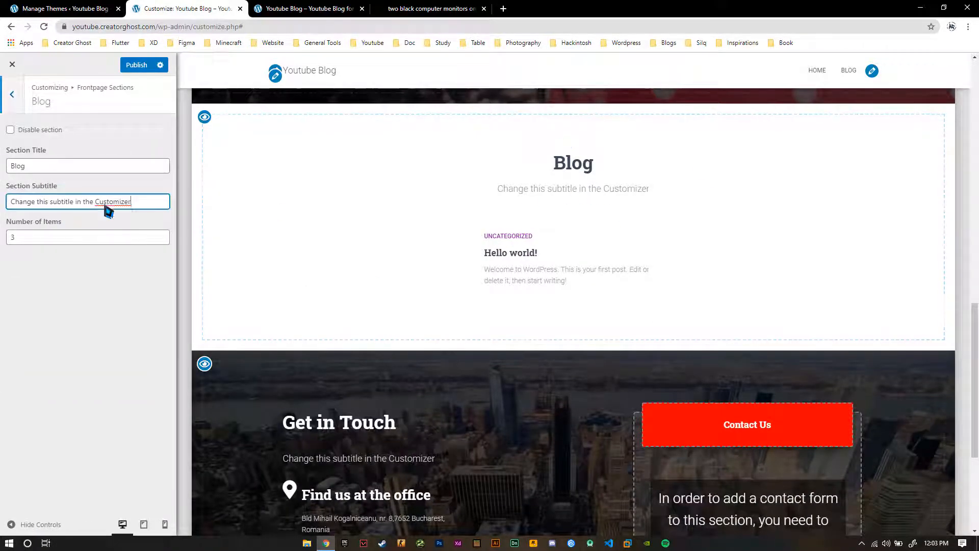
pyautogui.write('Latest Blog')
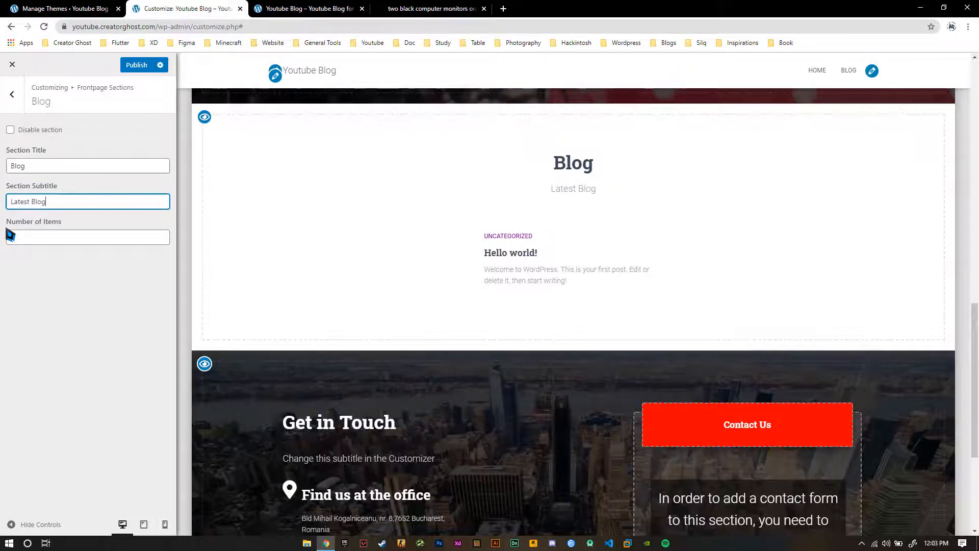
pyautogui.write(' Posts')
# Set the Blog section's number of items to 9 and publish the changes
pyautogui.click(64, 238)
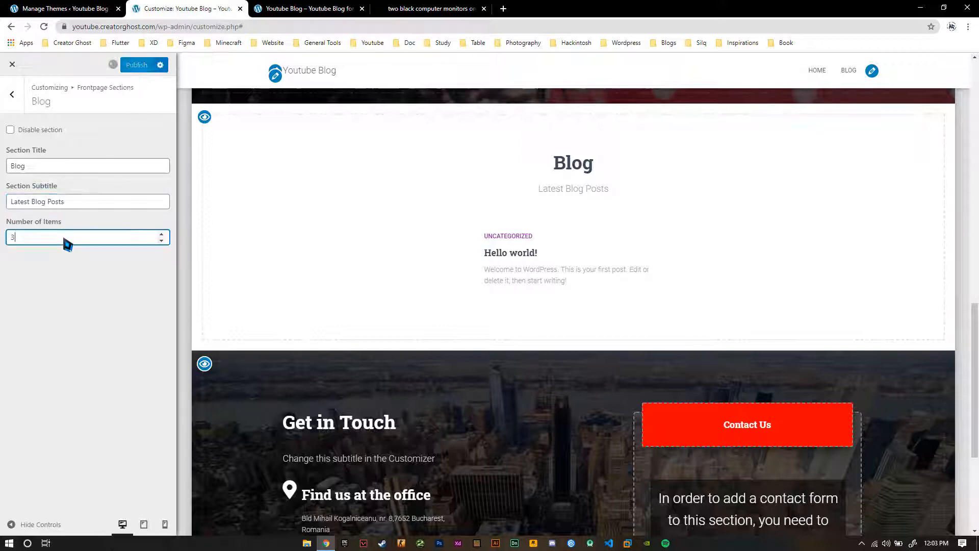
pyautogui.moveTo(63, 238); pyautogui.dragTo(1, 245)
pyautogui.write('9')
pyautogui.click(31, 251)
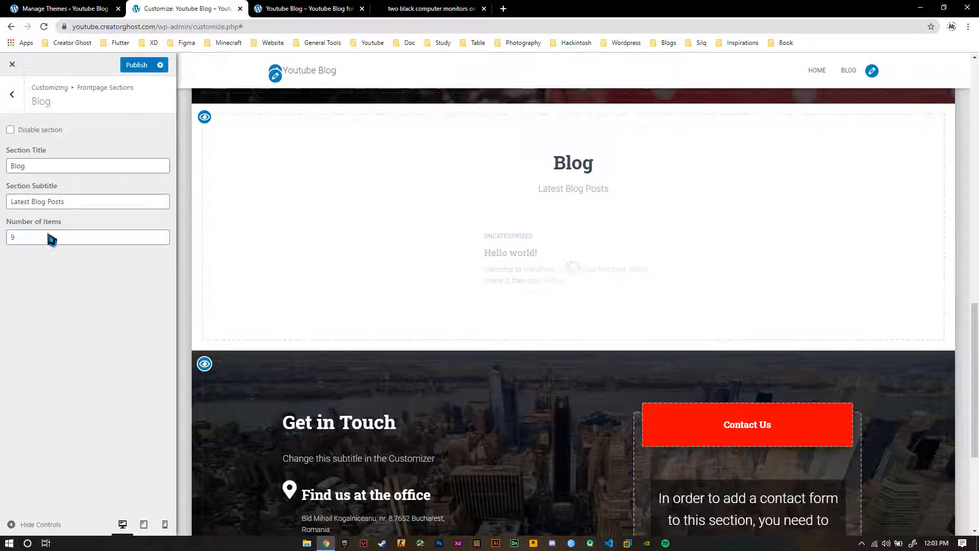
pyautogui.click(130, 65)
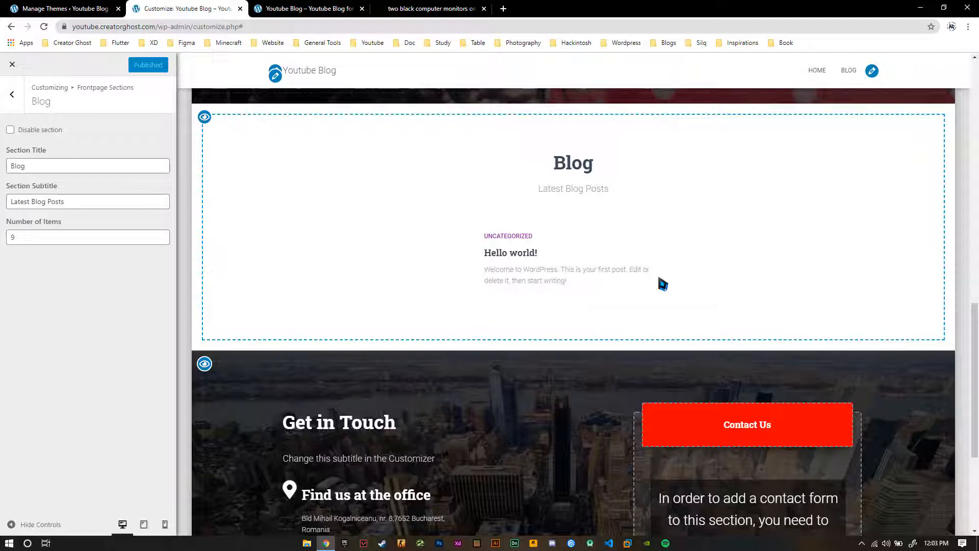
# Open the Contact section's settings in the Frontpage Sections, and go back to the Unsplash results for technology photos
pyautogui.click(14, 98)
pyautogui.click(93, 331)
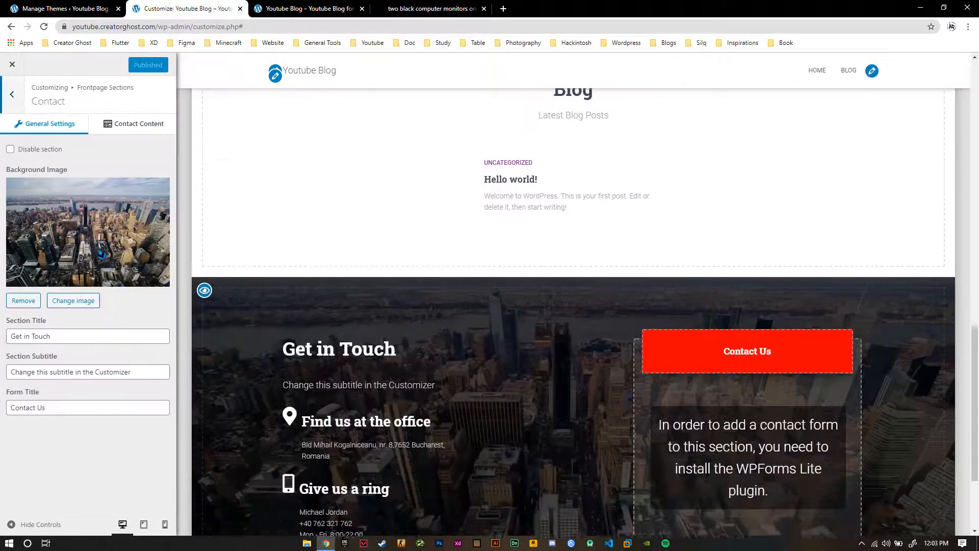
pyautogui.click(464, 8)
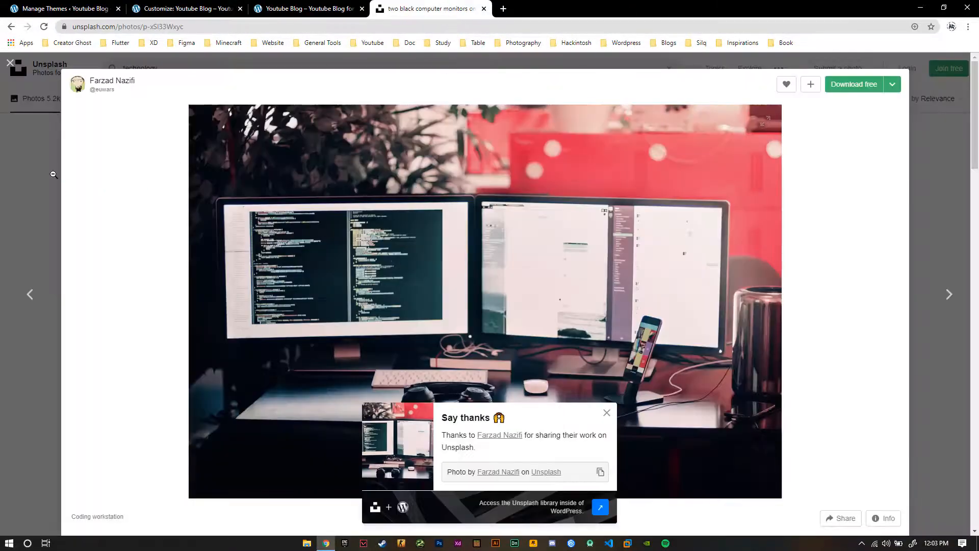
pyautogui.click(53, 174)
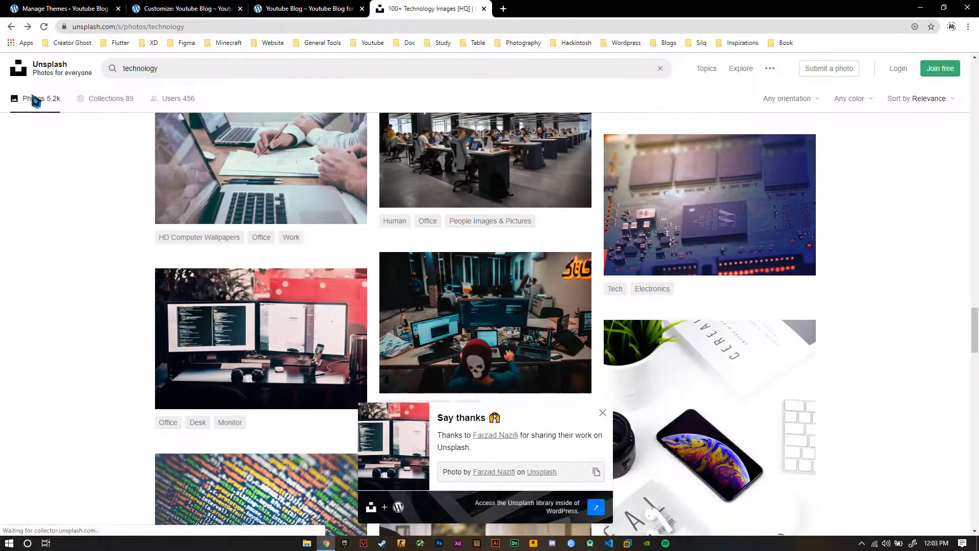
# Find the yellow desk photo with the orange "Change by Design" book and download it in Medium size (1920x2876)
pyautogui.scroll(-5, 78, 234)
pyautogui.scroll(-13, 84, 241)
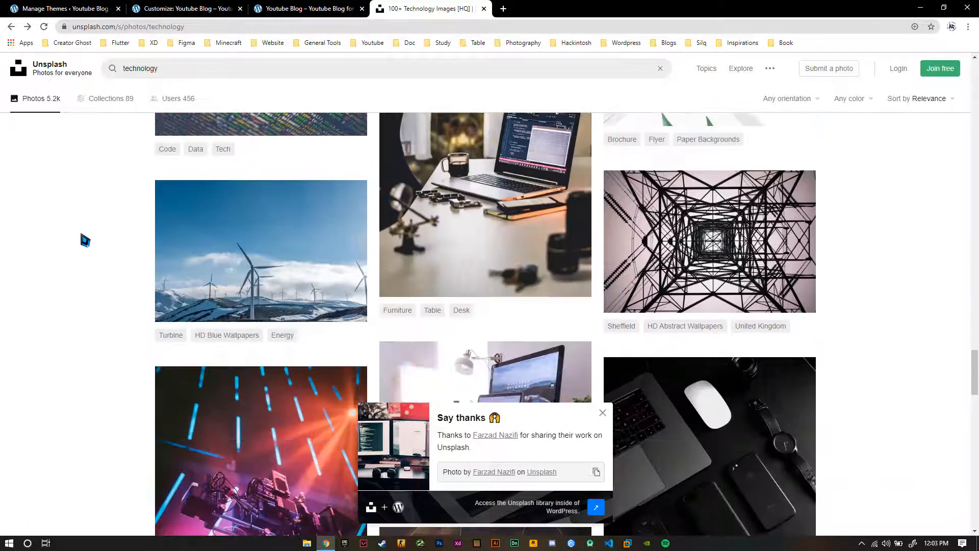
pyautogui.scroll(-8, 87, 240)
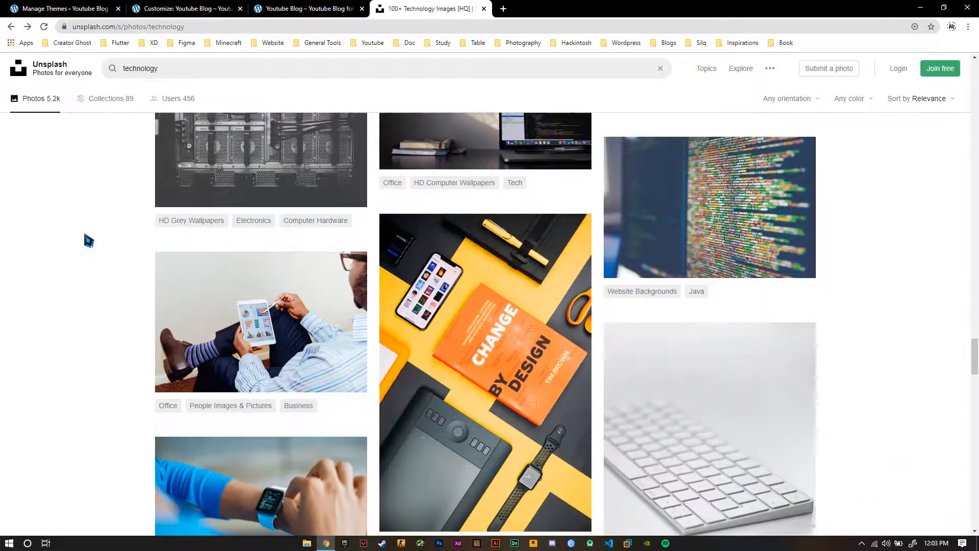
pyautogui.scroll(3, 89, 241)
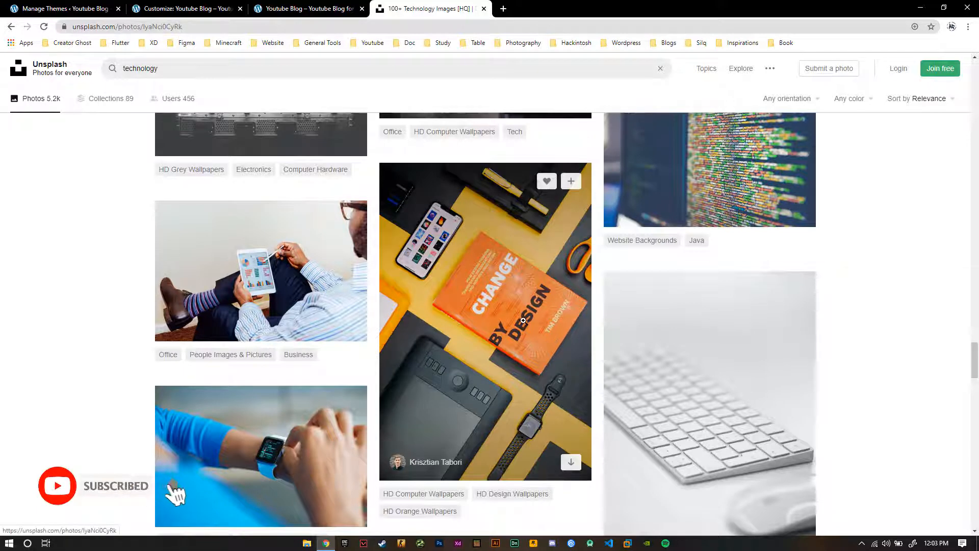
pyautogui.click(553, 337)
pyautogui.click(896, 87)
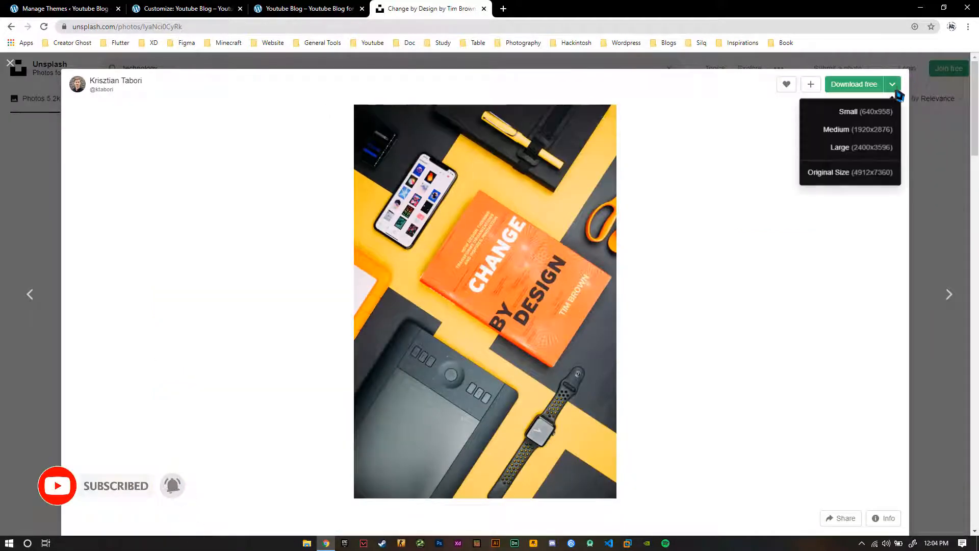
pyautogui.click(883, 128)
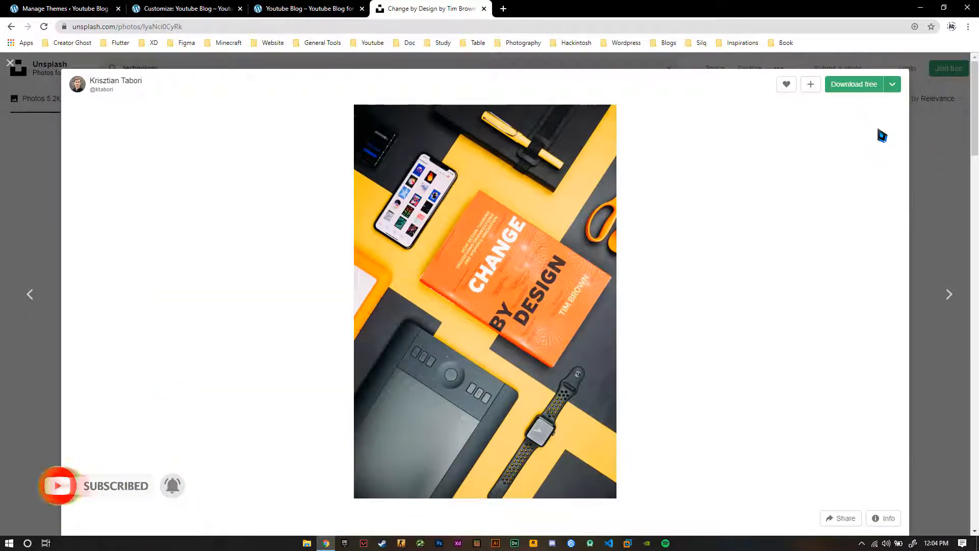
# Return to the Customizer, upload the downloaded "Change by Design" photo and choose it as the Contact section's background image
pyautogui.click(181, 9)
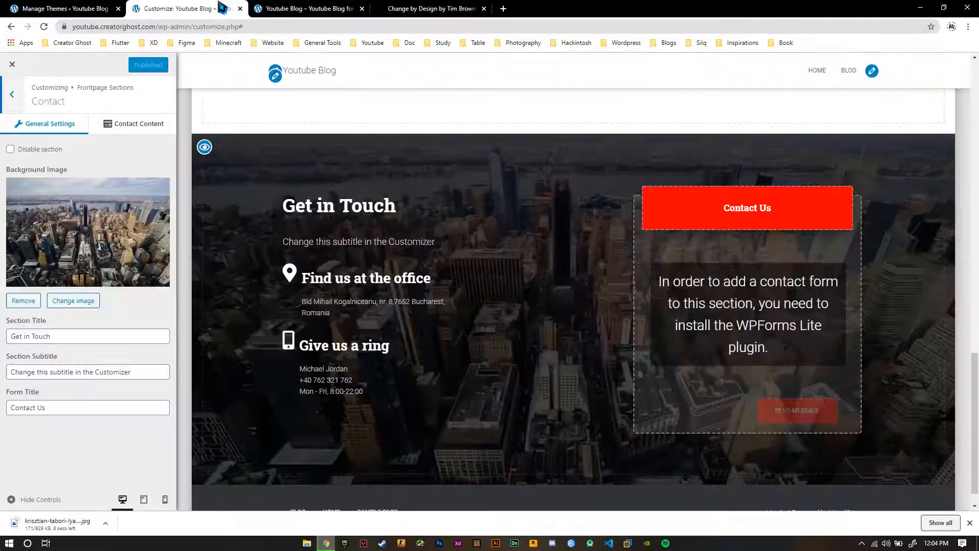
pyautogui.click(74, 301)
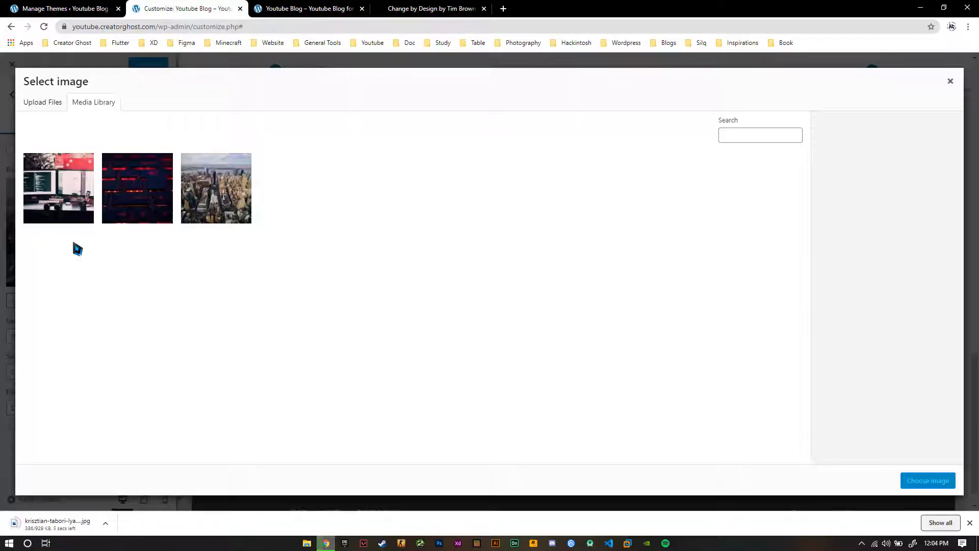
pyautogui.click(36, 102)
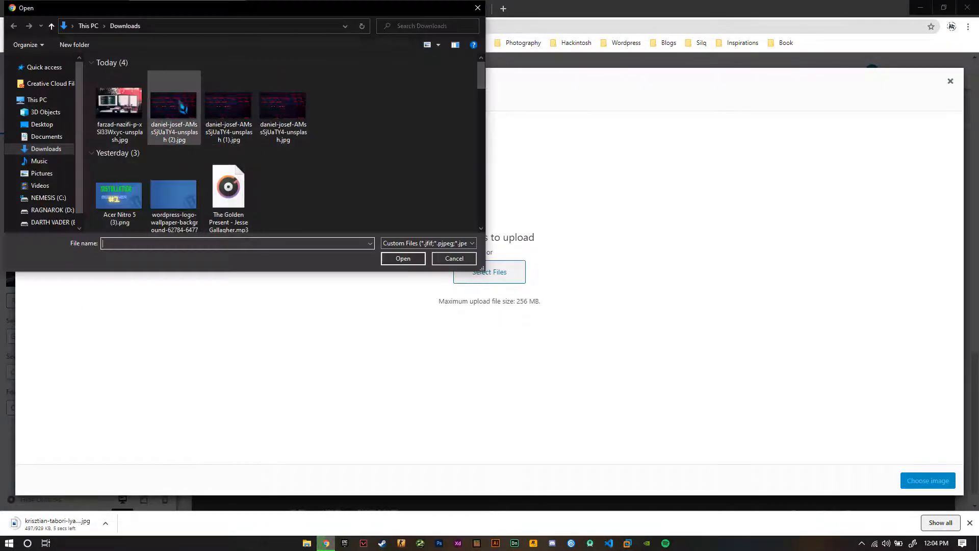
pyautogui.doubleClick(137, 100)
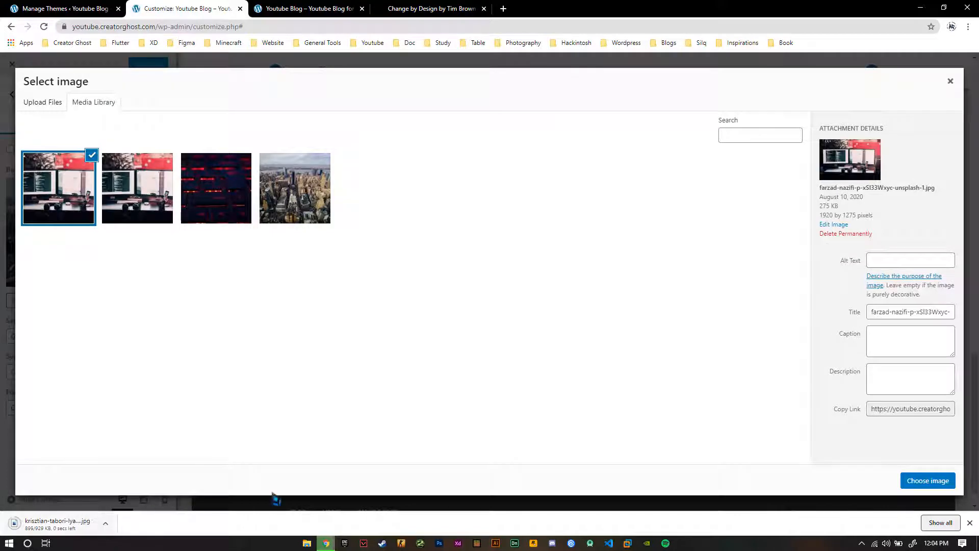
pyautogui.click(43, 104)
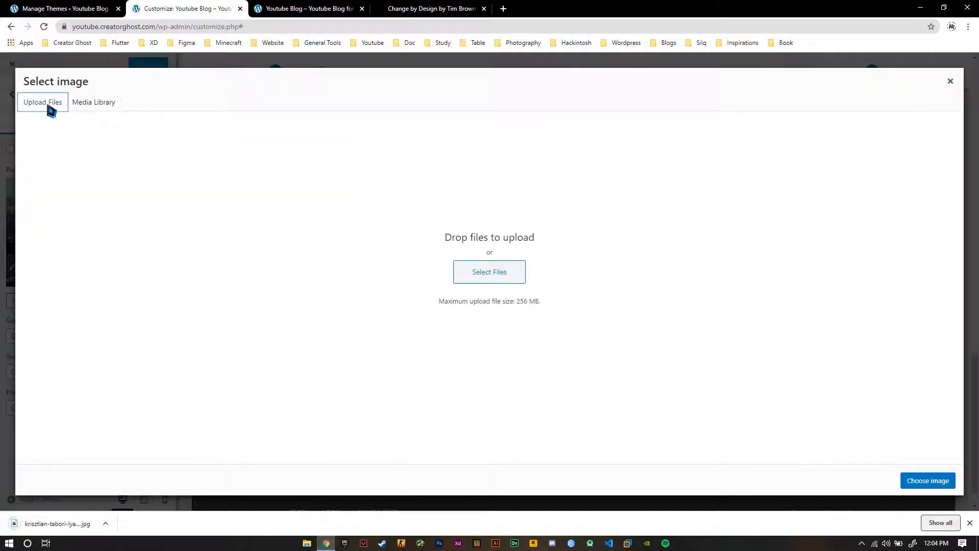
pyautogui.click(490, 271)
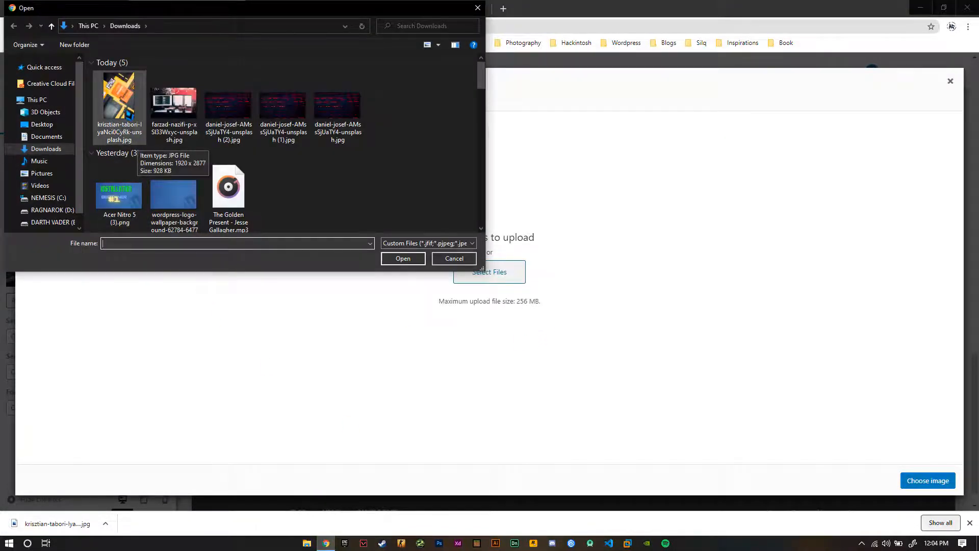
pyautogui.doubleClick(122, 114)
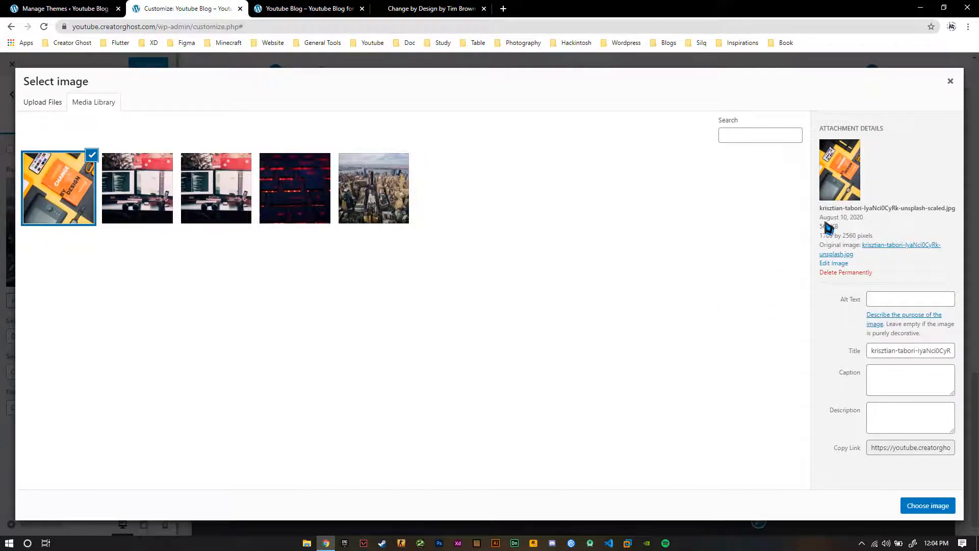
pyautogui.click(928, 505)
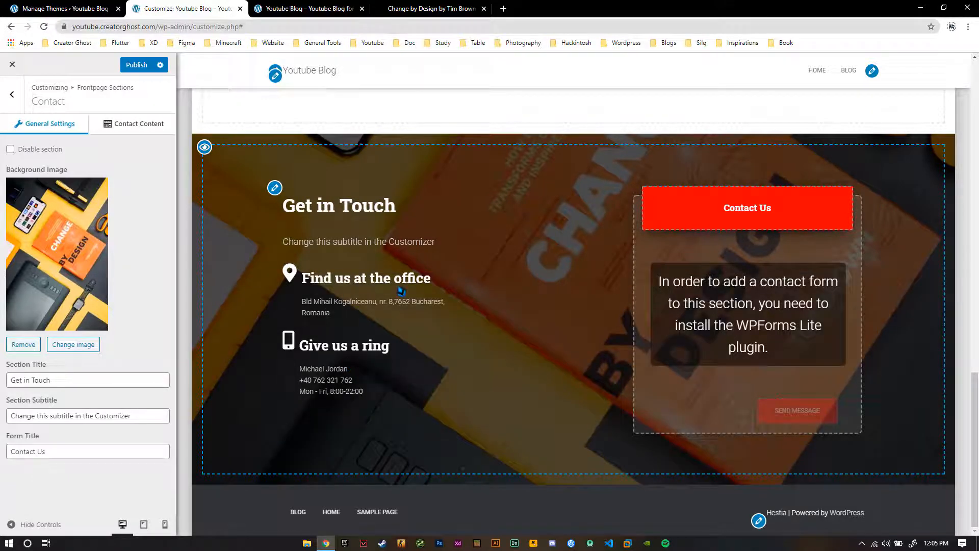
# Replace the Contact section's subtitle with "Join my Discord or simply comment your queries"
pyautogui.tripleClick(141, 416)
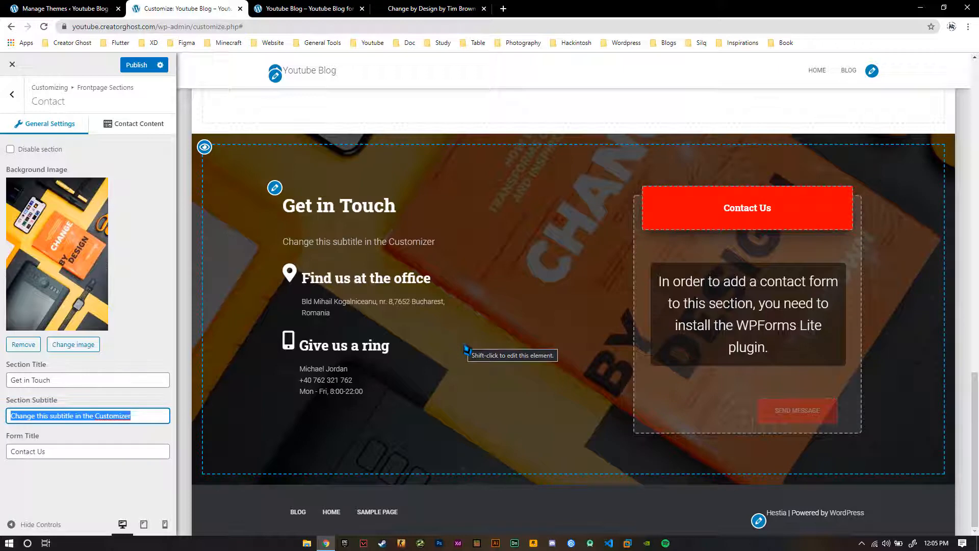
pyautogui.write('Join my Discord')
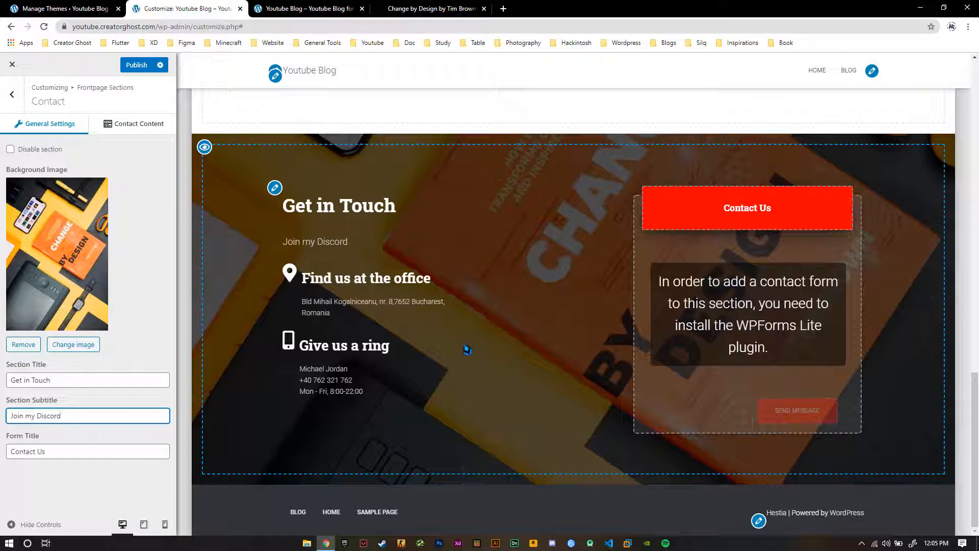
pyautogui.write('omm')
pyautogui.press('BackSpace')
pyautogui.press('BackSpace')
pyautogui.press('BackSpace')
pyautogui.press('BackSpace')
pyautogui.press('BackSpace')
pyautogui.press('BackSpace')
pyautogui.press('BackSpace')
pyautogui.press('BackSpace')
pyautogui.press('BackSpace')
pyautogui.press('BackSpace')
pyautogui.press('BackSpace')
pyautogui.press('BackSpace')
pyautogui.press('BackSpace')
pyautogui.press('BackSpace')
pyautogui.press('BackSpace')
pyautogui.write('mment your queries')
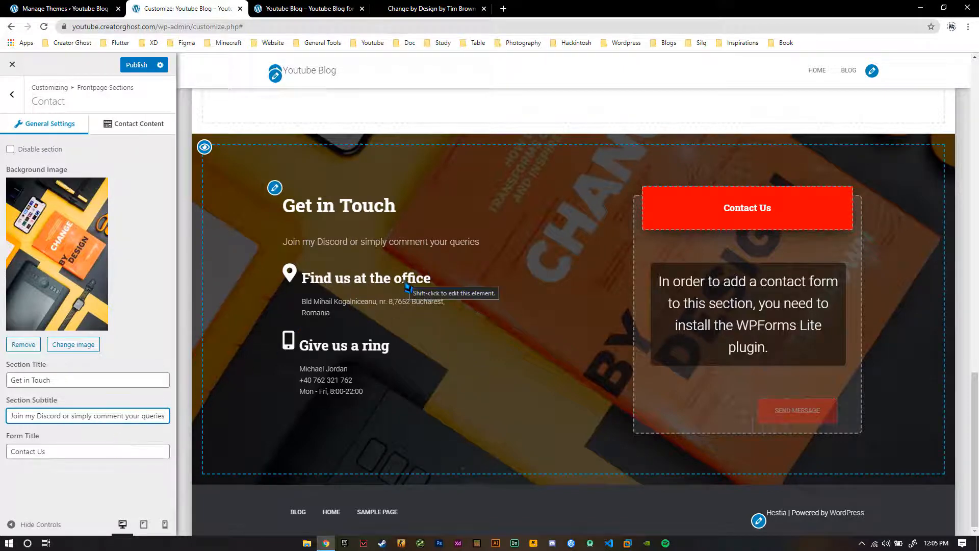
pyautogui.click(332, 378)
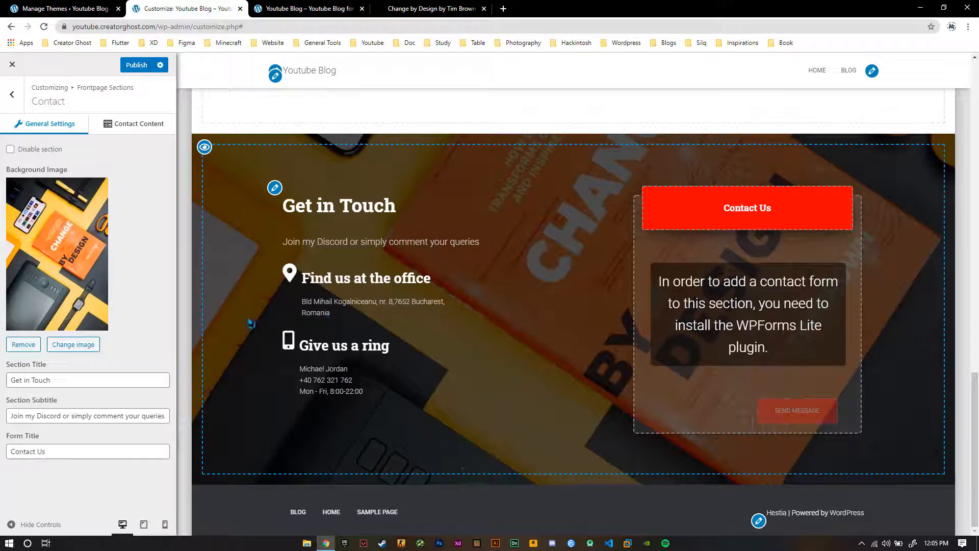
# Edit the contact content, replace the contact name under "Give us a ring" with "Assassin Ghost", and publish the changes
pyautogui.click(145, 123)
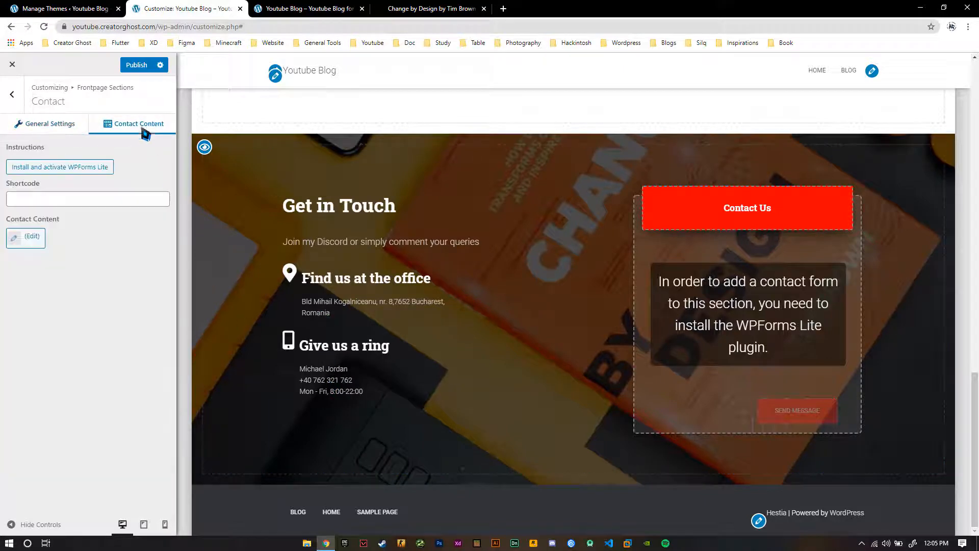
pyautogui.click(27, 246)
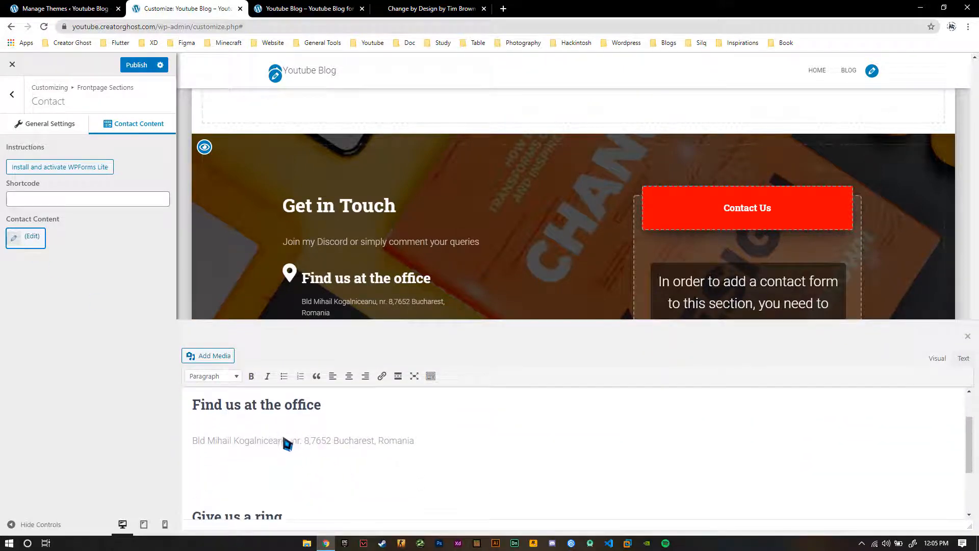
pyautogui.scroll(-2, 244, 468)
pyautogui.moveTo(255, 465); pyautogui.dragTo(192, 466)
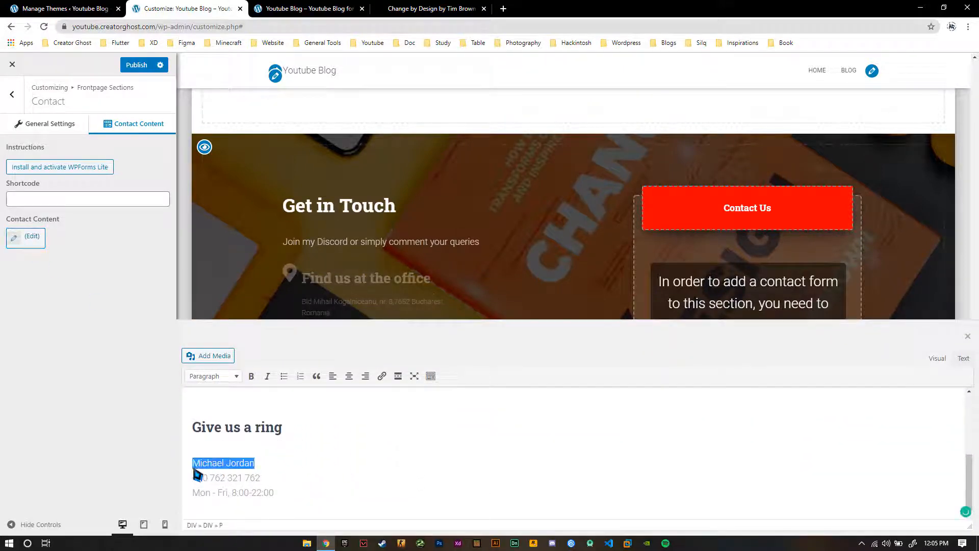
pyautogui.write('Assassin Ghost')
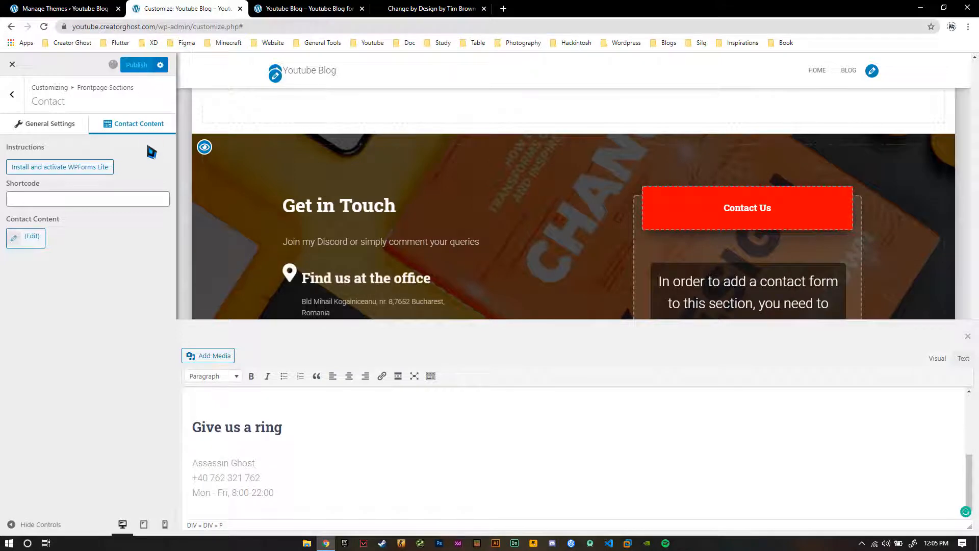
pyautogui.click(967, 336)
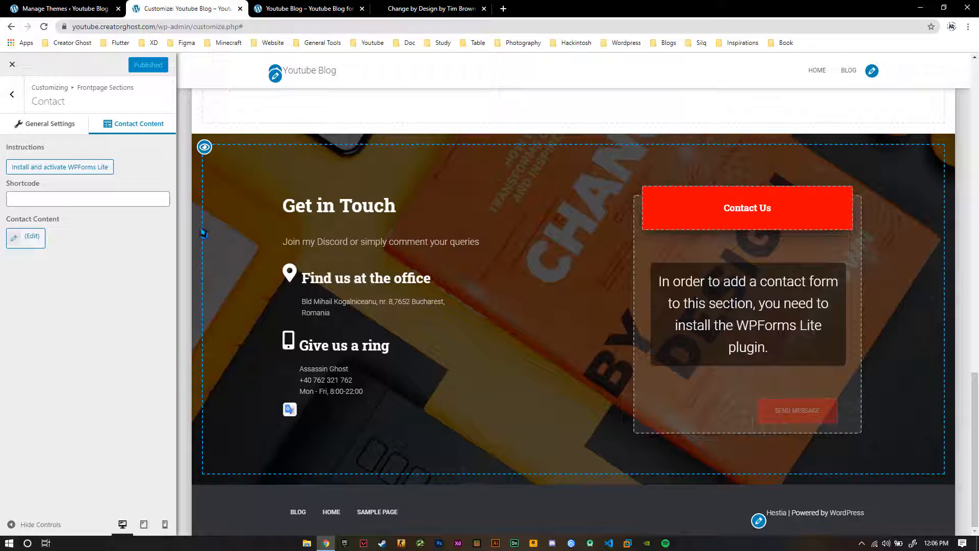
# Review the homepage preview and start installing and activating the WPForms Lite plugin for the Contact section's form
pyautogui.scroll(20, 320, 274)
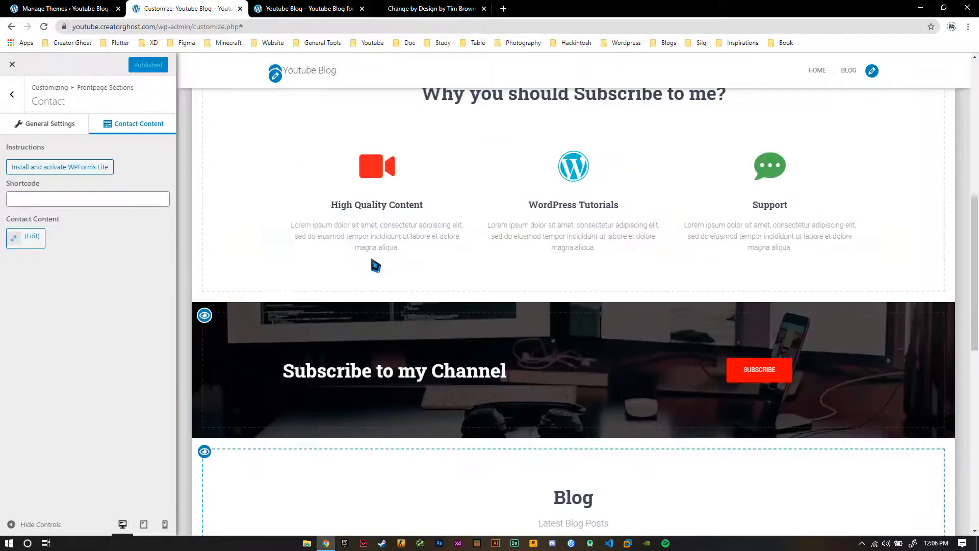
pyautogui.scroll(-6, 374, 264)
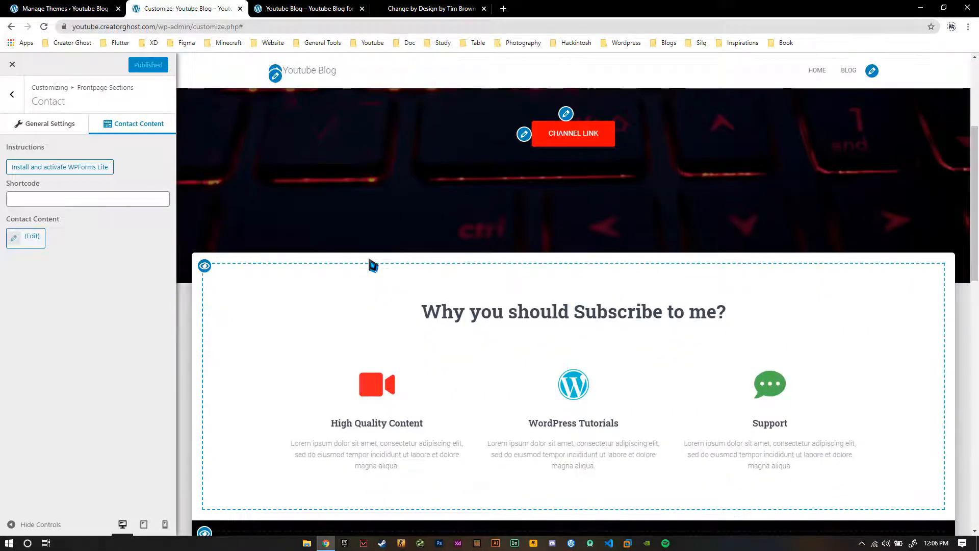
pyautogui.scroll(-4, 277, 273)
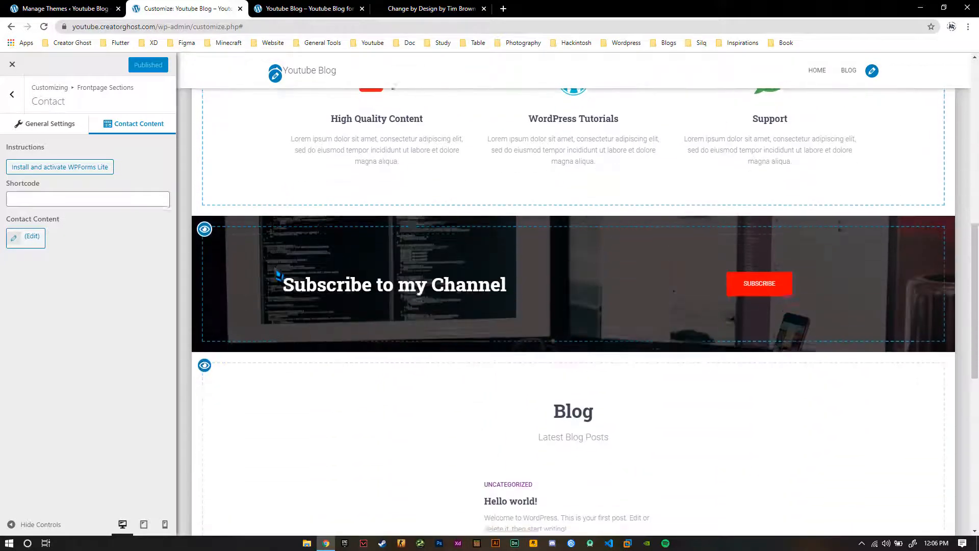
pyautogui.scroll(-4, 273, 261)
pyautogui.scroll(-5, 274, 261)
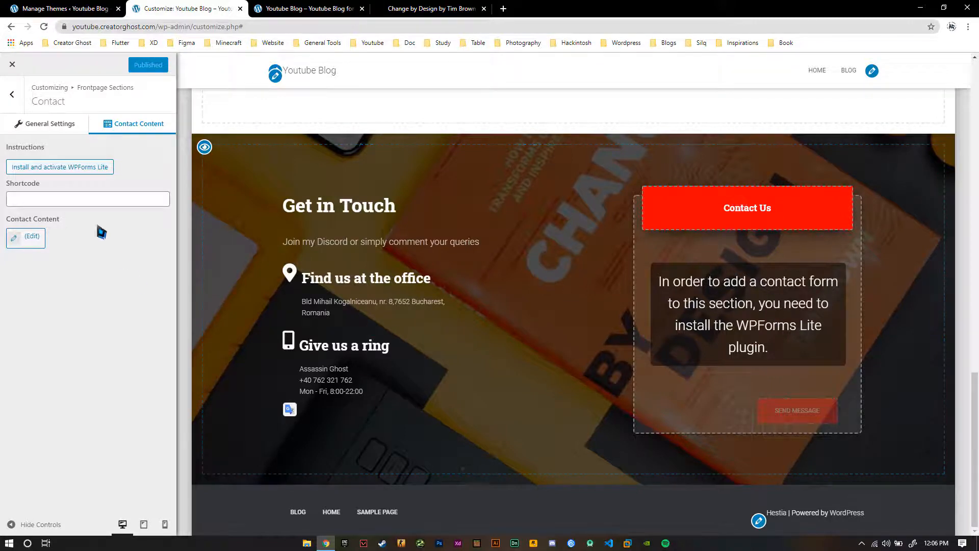
pyautogui.click(53, 166)
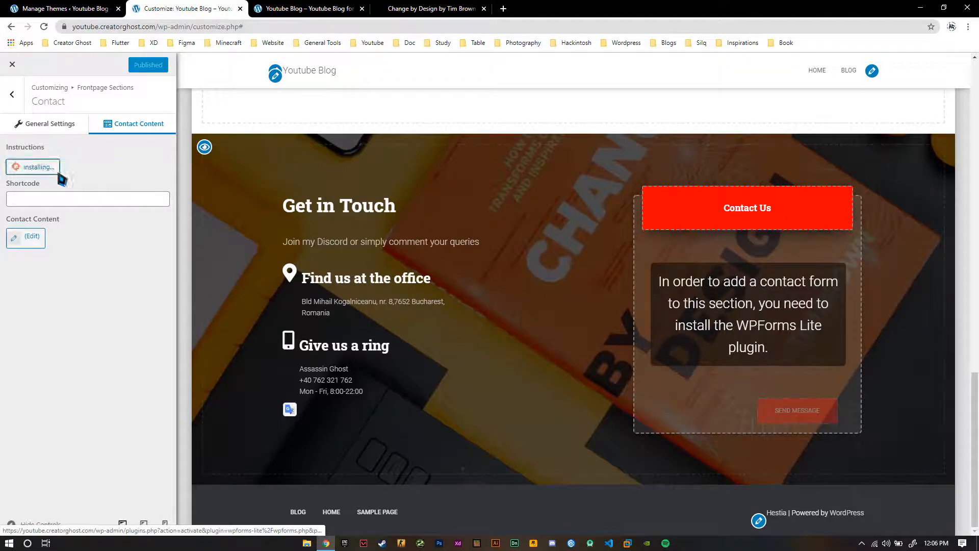
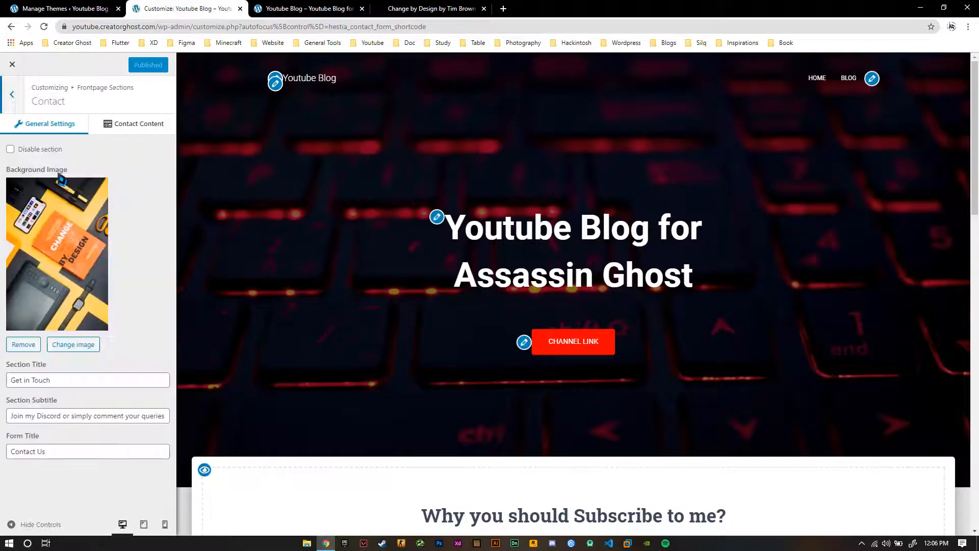
# Review the homepage preview down to the Contact section and return to the Customizer's main settings list
pyautogui.middleClick(308, 249)
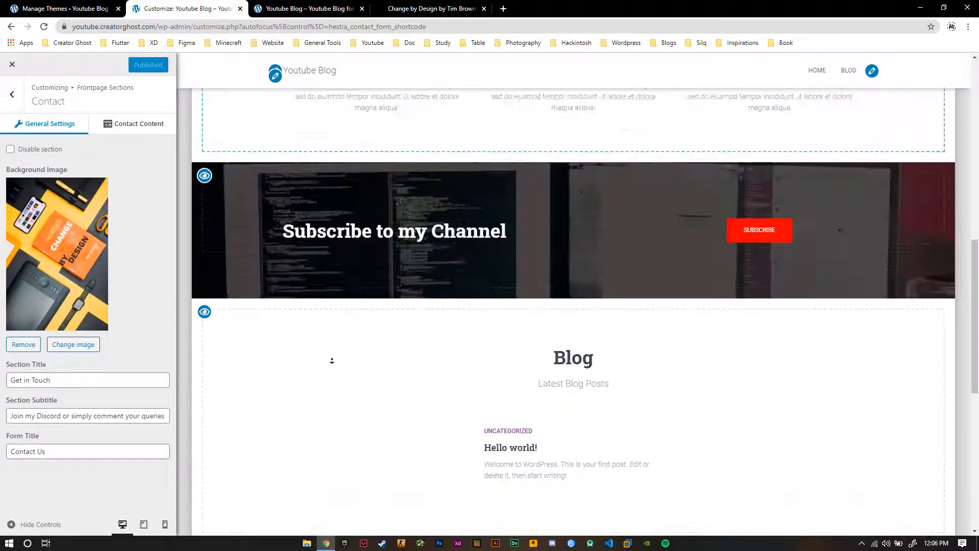
pyautogui.middleClick(332, 360)
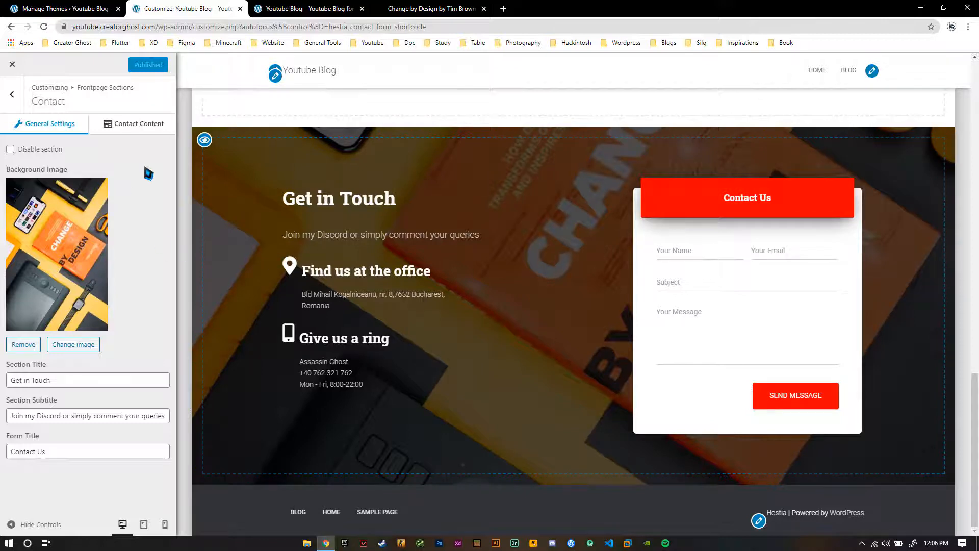
pyautogui.click(12, 95)
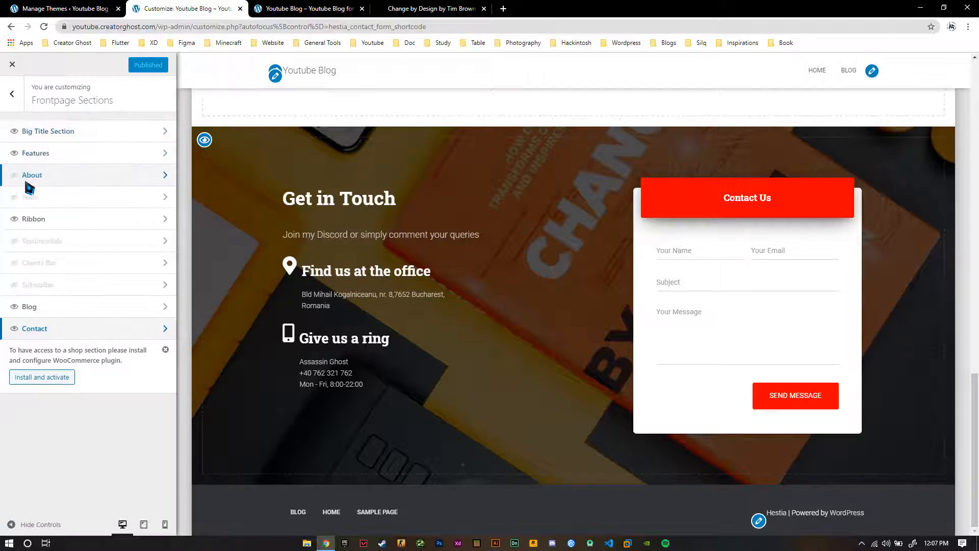
pyautogui.click(12, 94)
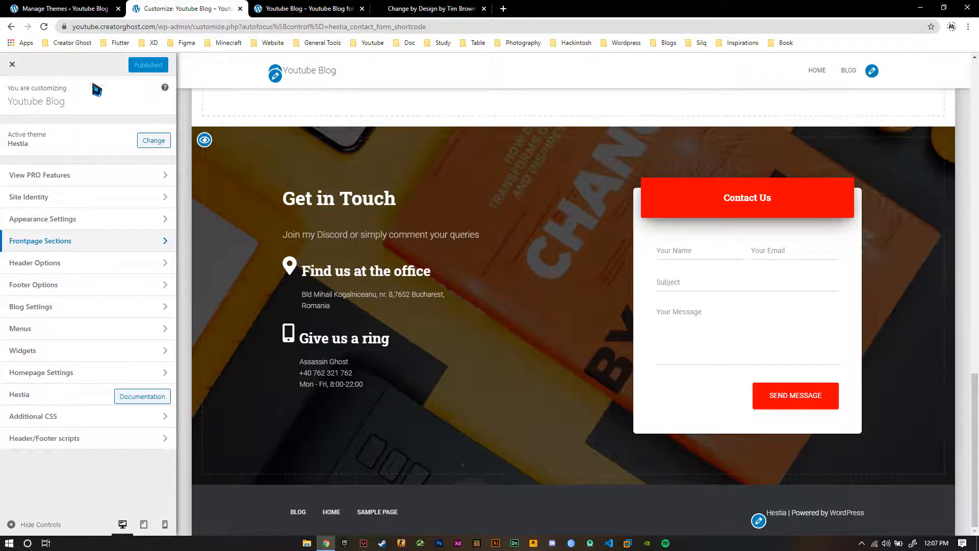
# Reload the live blog homepage and test that the Channel Link button leads to the YouTube channel
pyautogui.click(278, 10)
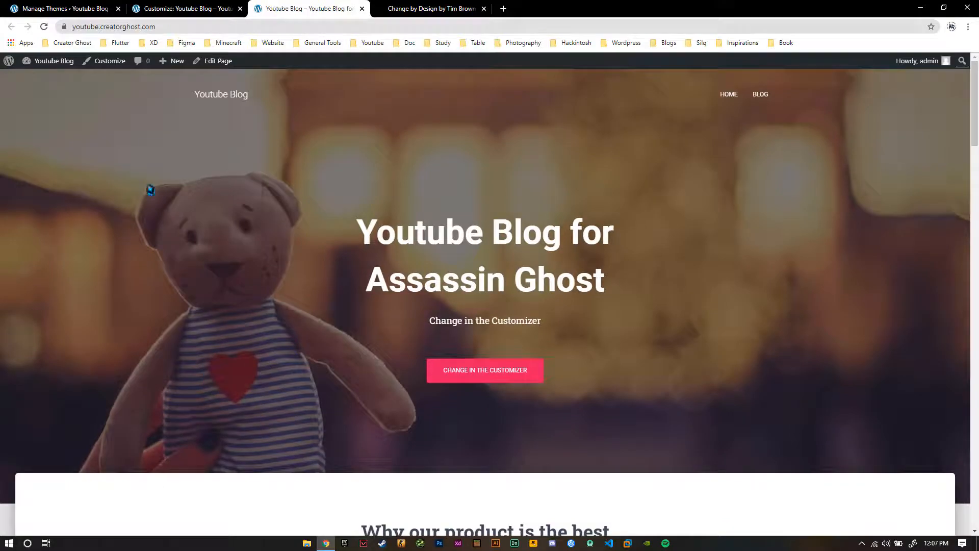
pyautogui.scroll(-12, 100, 250)
pyautogui.scroll(-15, 101, 248)
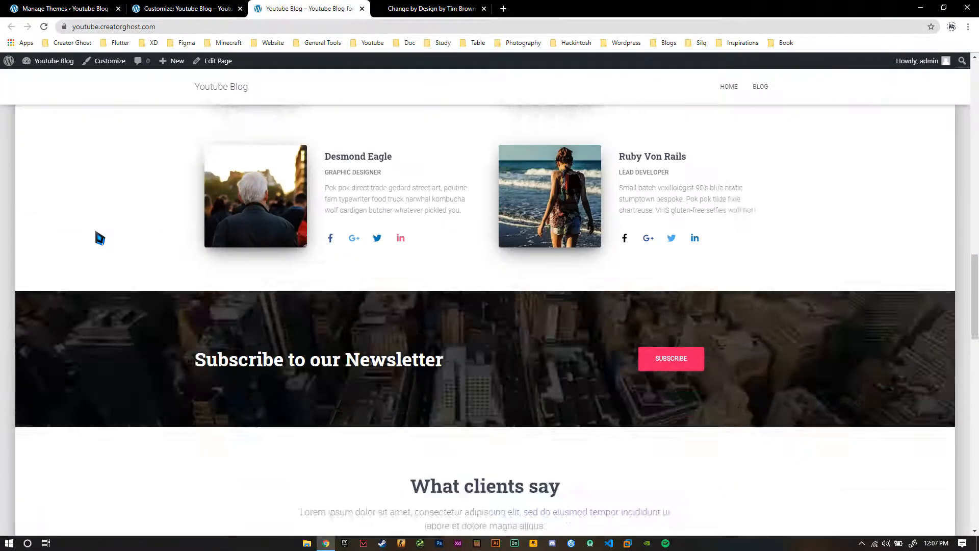
pyautogui.scroll(20, 105, 335)
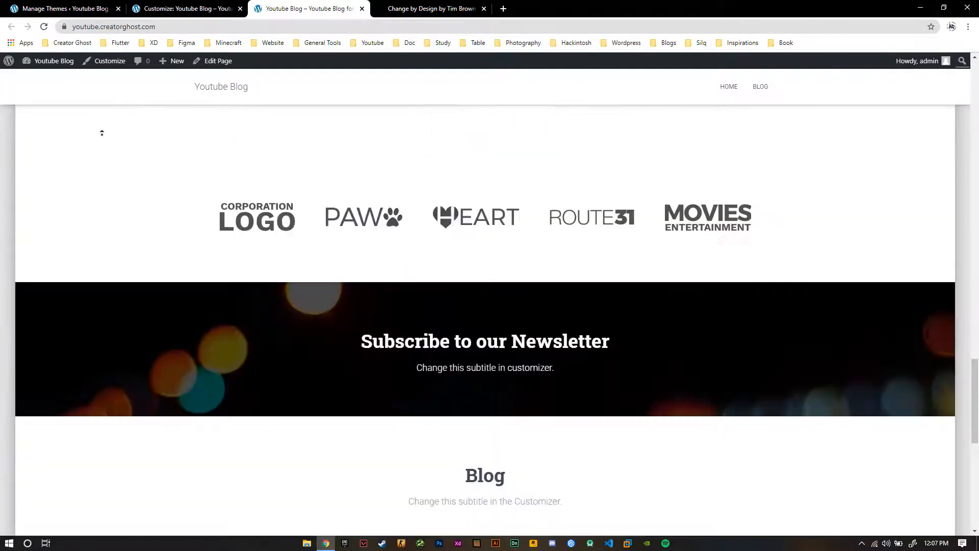
pyautogui.rightClick(103, 159)
pyautogui.click(120, 201)
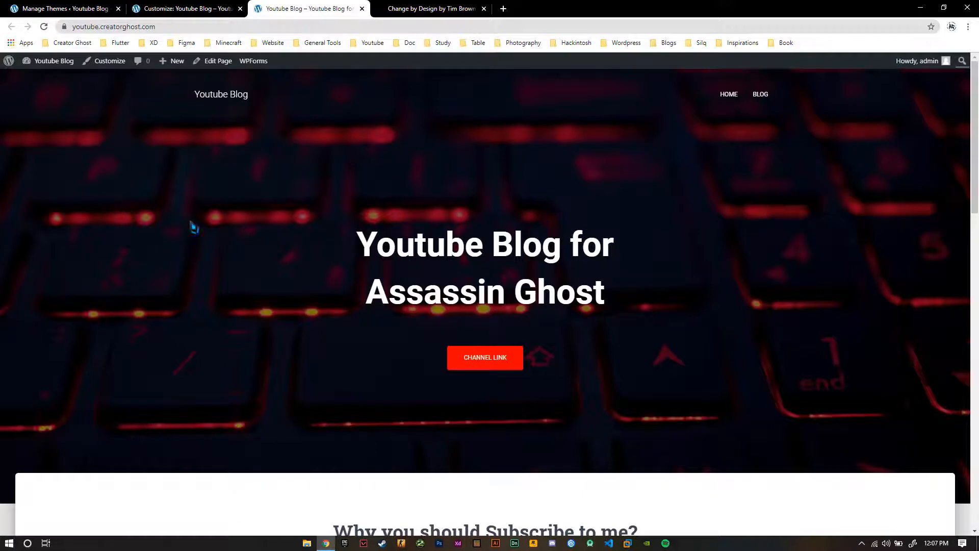
pyautogui.click(501, 372)
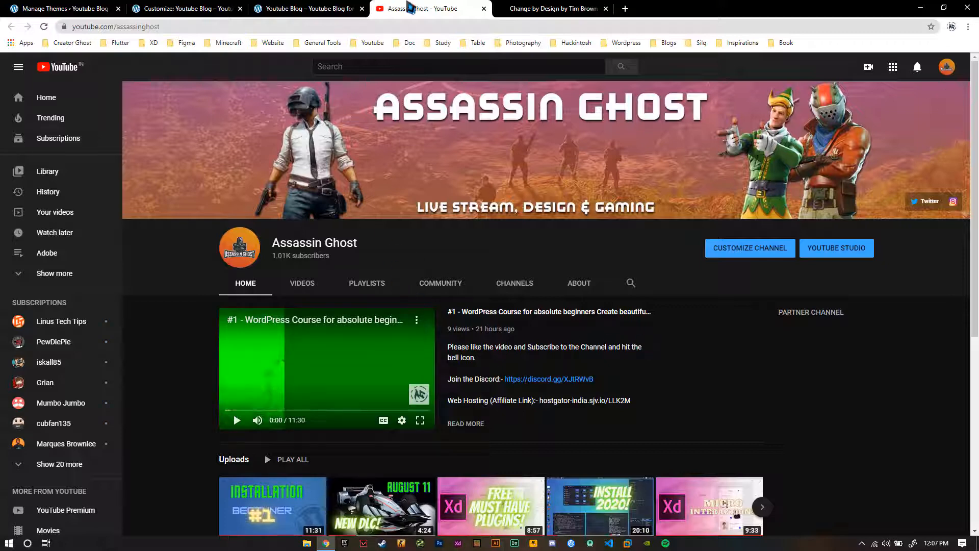
pyautogui.hotkey('ctrl', 'w')
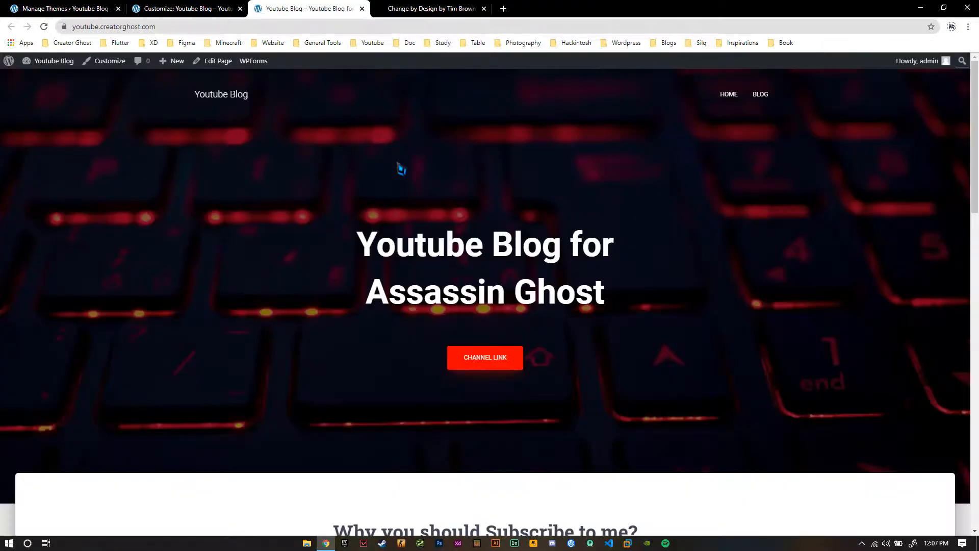
# Review the live homepage's features, Subscribe ribbon, Blog and Contact sections from the banner to the footer
pyautogui.scroll(-6, 280, 328)
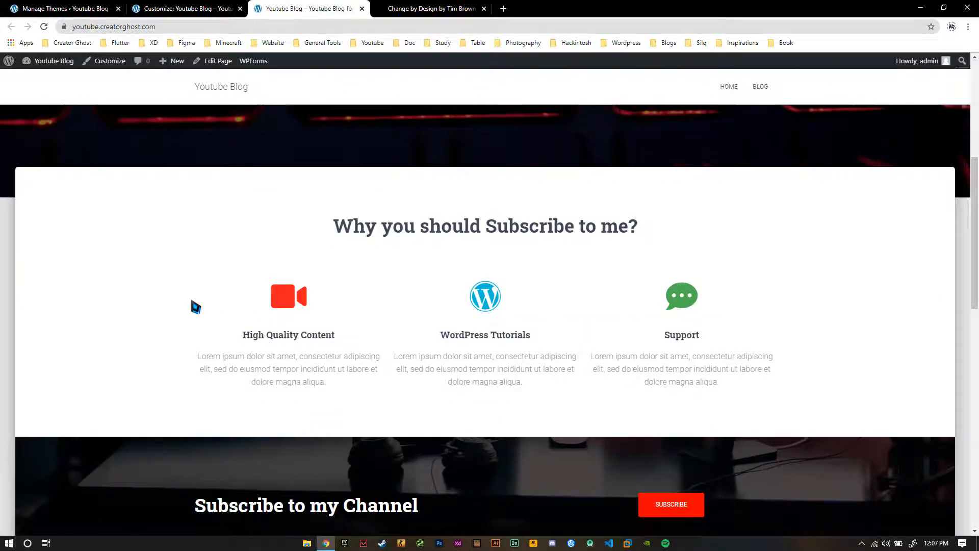
pyautogui.scroll(-2, 202, 306)
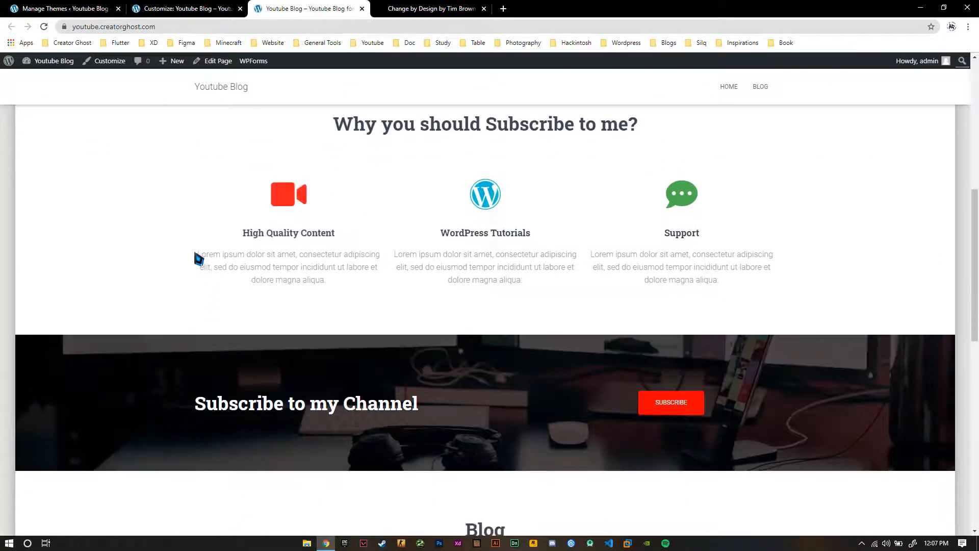
pyautogui.scroll(-4, 300, 263)
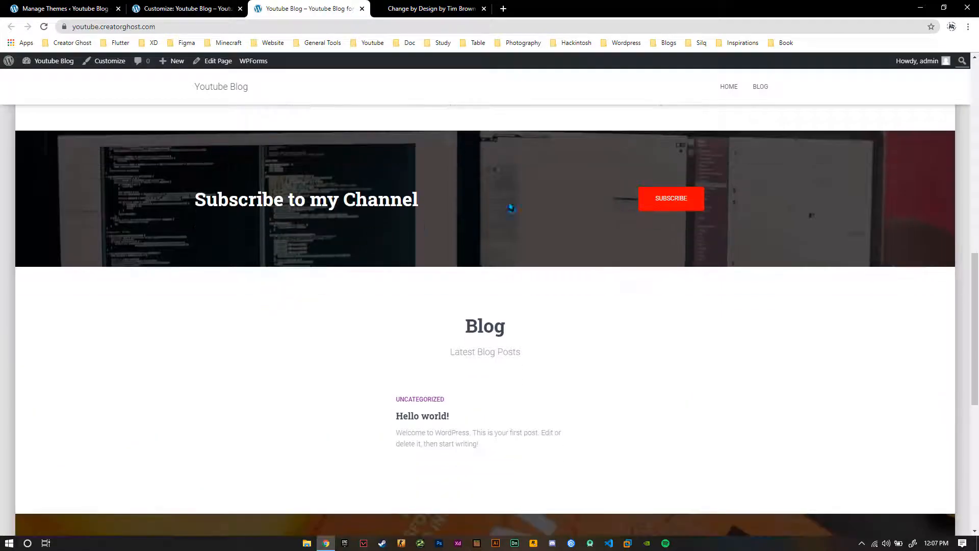
pyautogui.scroll(-3, 250, 305)
pyautogui.scroll(-5, 401, 306)
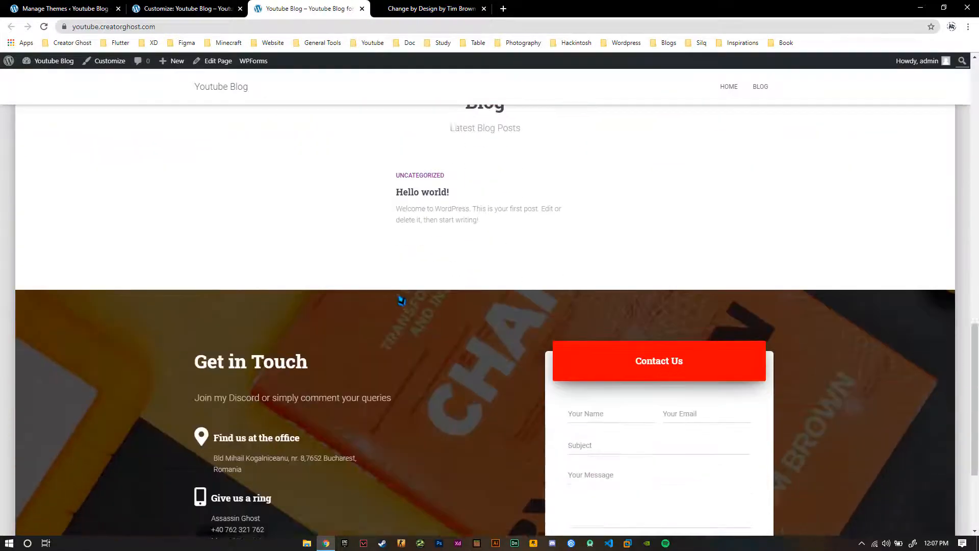
pyautogui.press('Home')
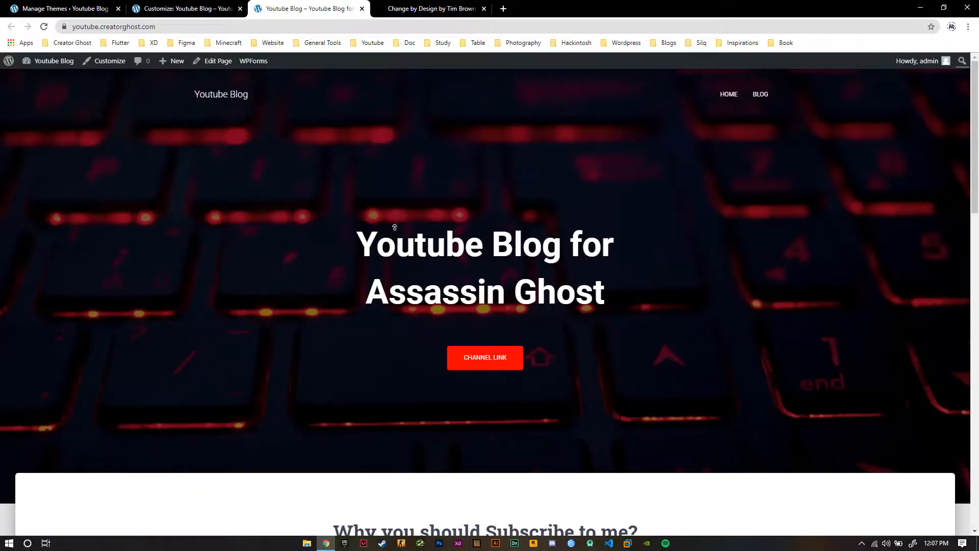
pyautogui.scroll(-4, 201, 304)
pyautogui.scroll(-12, 201, 303)
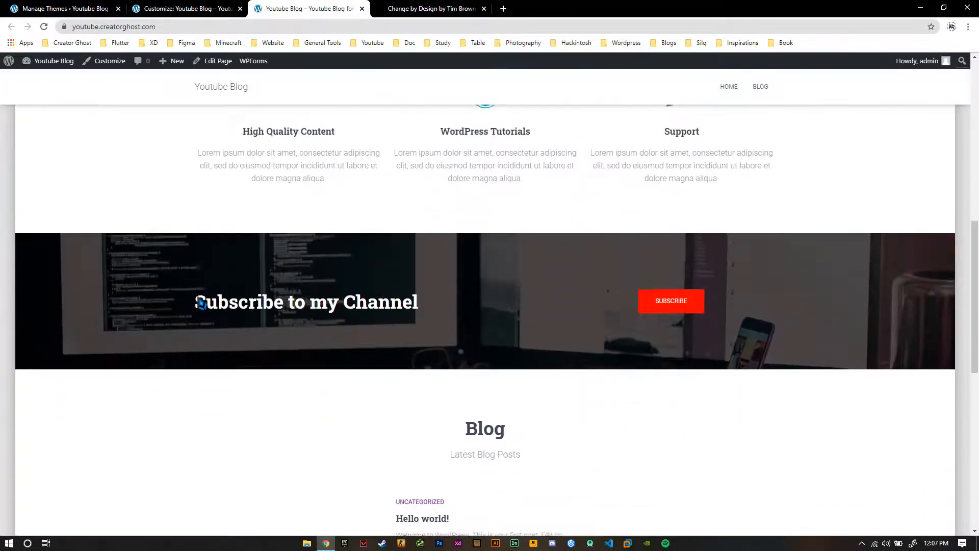
pyautogui.scroll(-3, 202, 302)
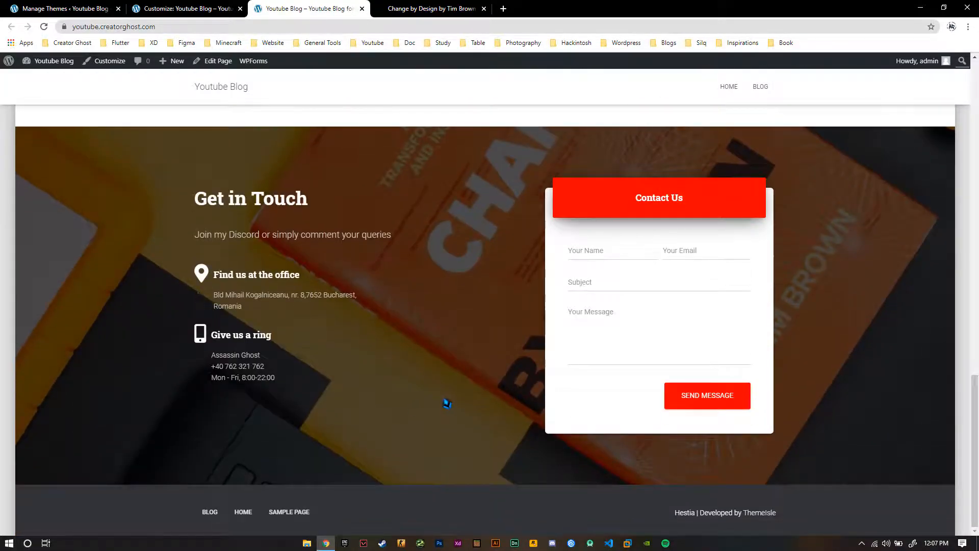
pyautogui.press('Home')
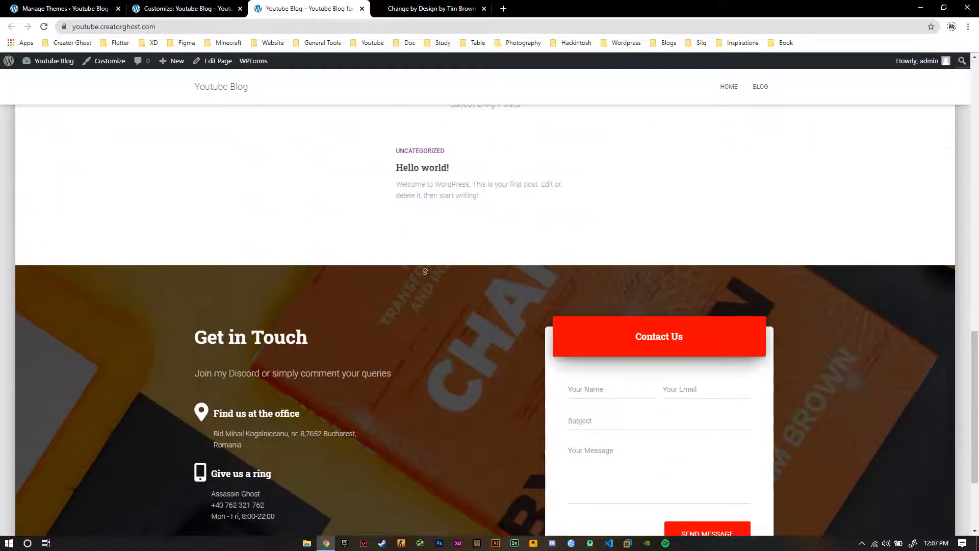
# Shrink the browser window to phone width and view the homepage banner in its mobile layout
pyautogui.moveTo(403, 101); pyautogui.dragTo(647, 39)
pyautogui.scroll(-8, 849, 298)
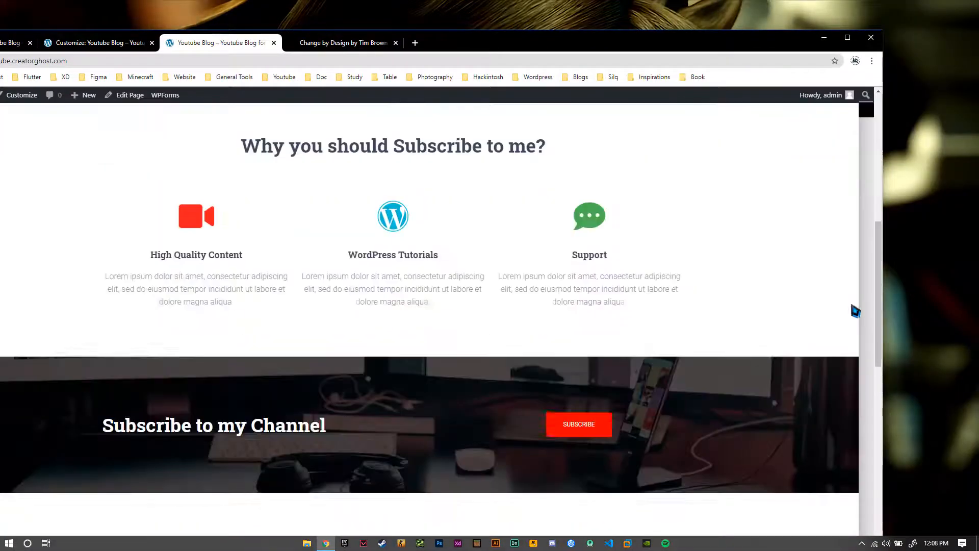
pyautogui.moveTo(867, 396); pyautogui.dragTo(142, 420)
pyautogui.moveTo(112, 35); pyautogui.dragTo(458, 6)
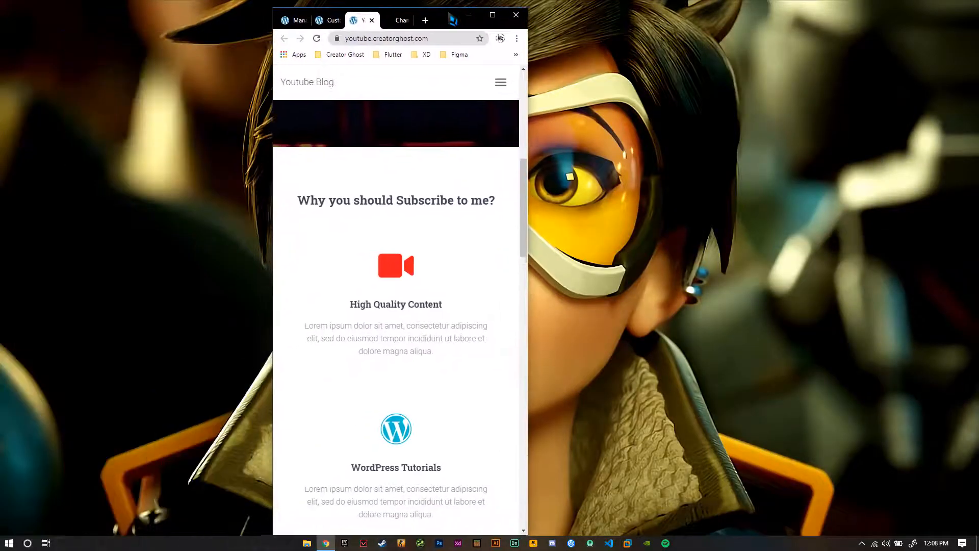
pyautogui.scroll(10, 467, 328)
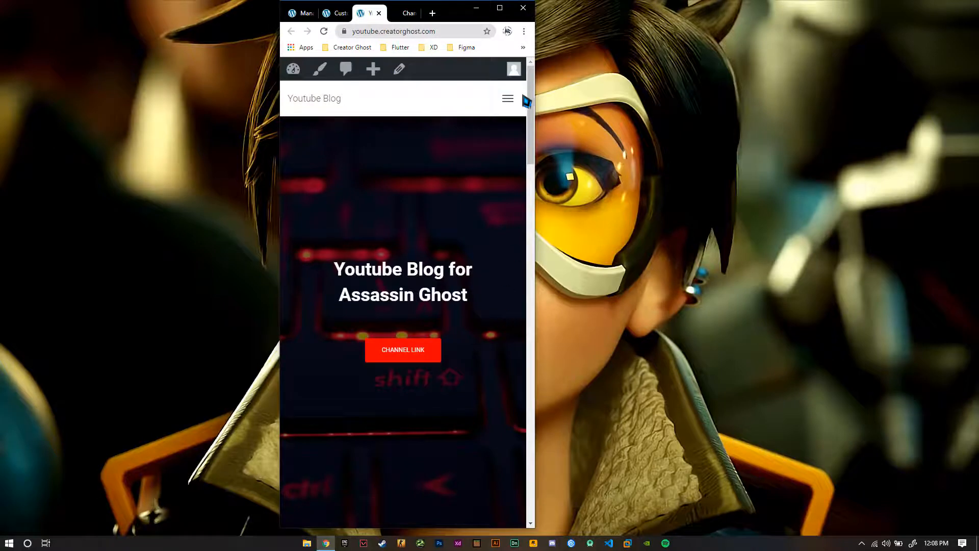
# Try the mobile navigation menu and check the narrow layout down to the contact form and footer
pyautogui.click(511, 98)
pyautogui.click(518, 104)
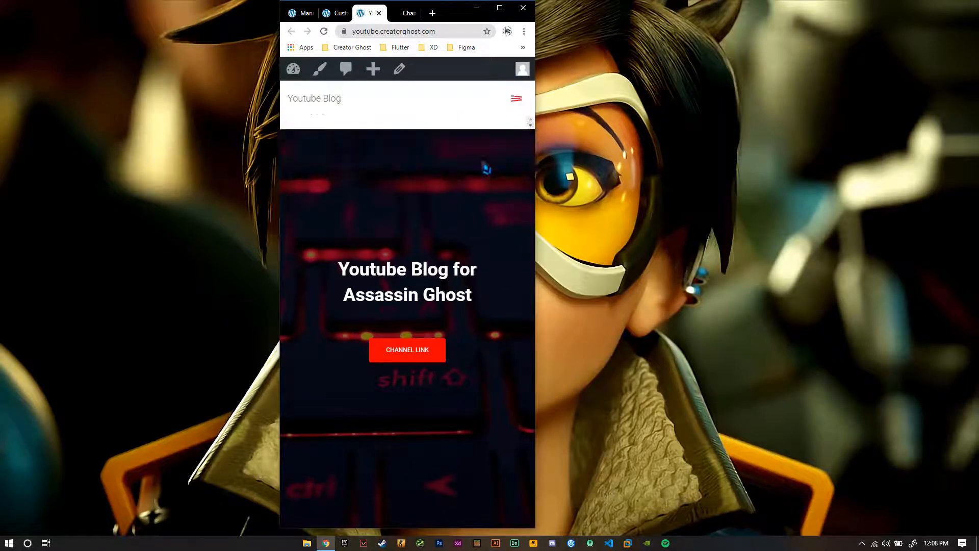
pyautogui.scroll(-10, 459, 233)
pyautogui.scroll(-15, 457, 233)
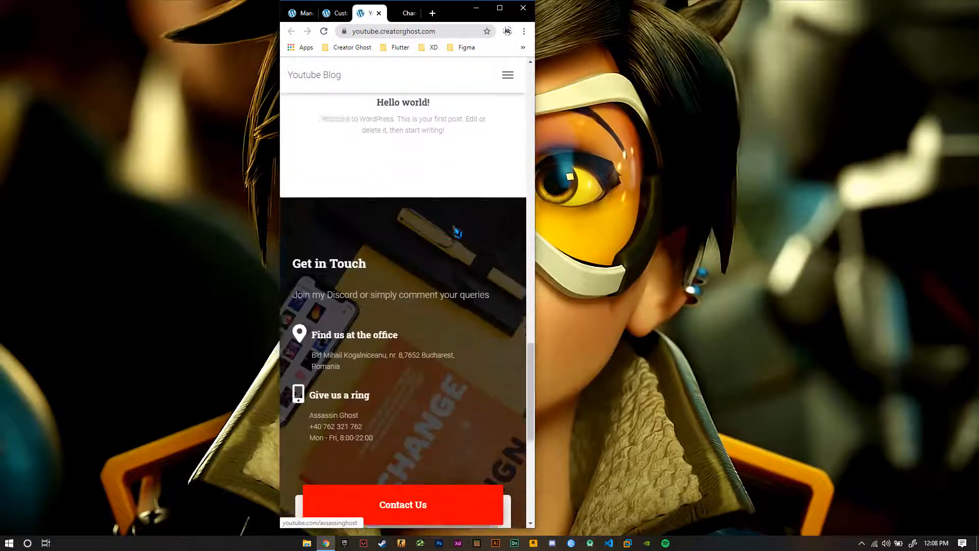
# Maximize the browser window again and look through the full-width homepage, including its navigation and footer links
pyautogui.click(500, 8)
pyautogui.scroll(8, 342, 296)
pyautogui.scroll(10, 340, 298)
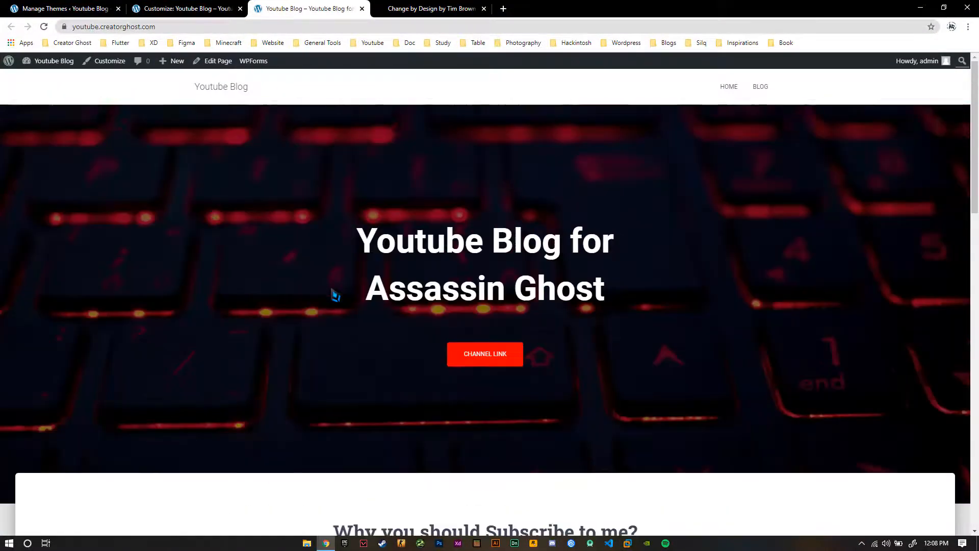
pyautogui.scroll(-12, 330, 293)
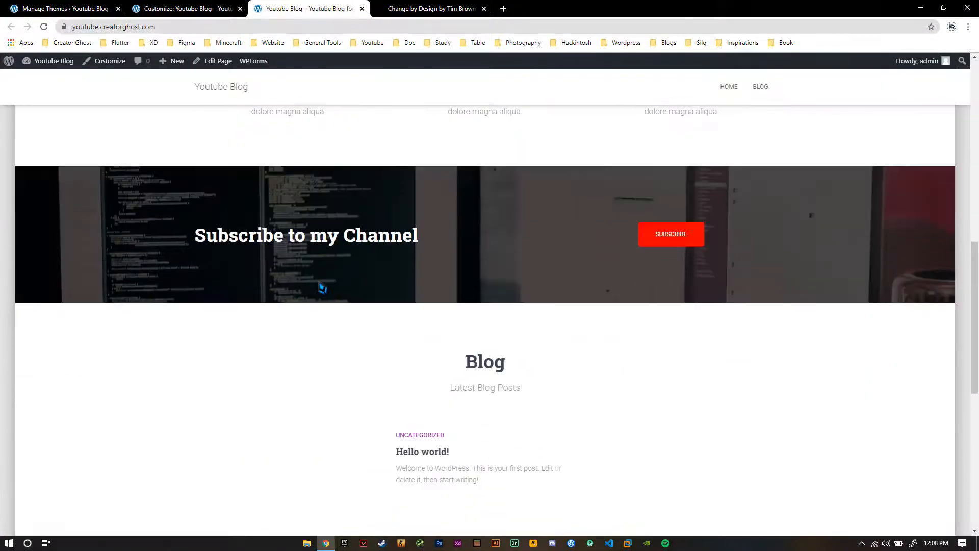
pyautogui.scroll(12, 340, 286)
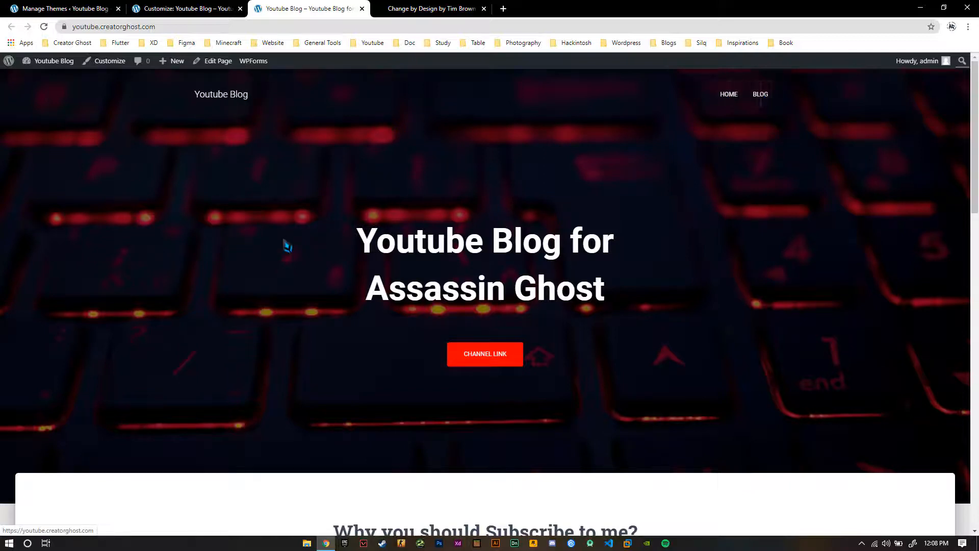
pyautogui.scroll(-12, 287, 246)
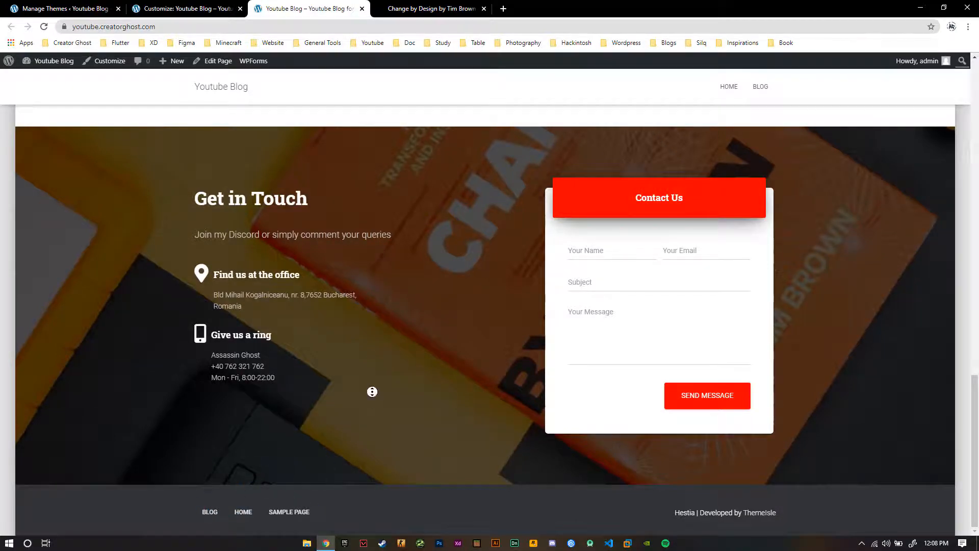
pyautogui.scroll(20, 372, 391)
# Return to the WordPress dashboard and open the menu editor for the Primary Menu
pyautogui.click(195, 5)
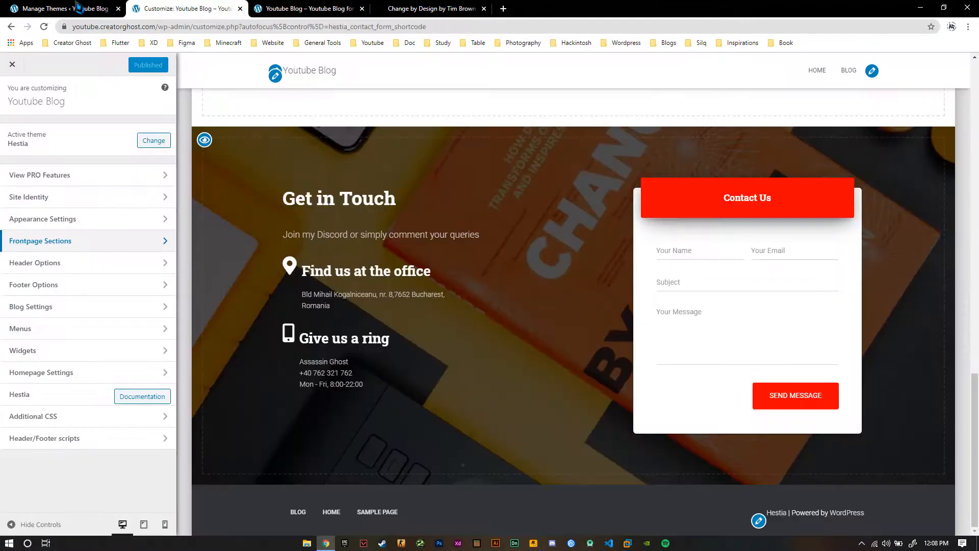
pyautogui.click(77, 8)
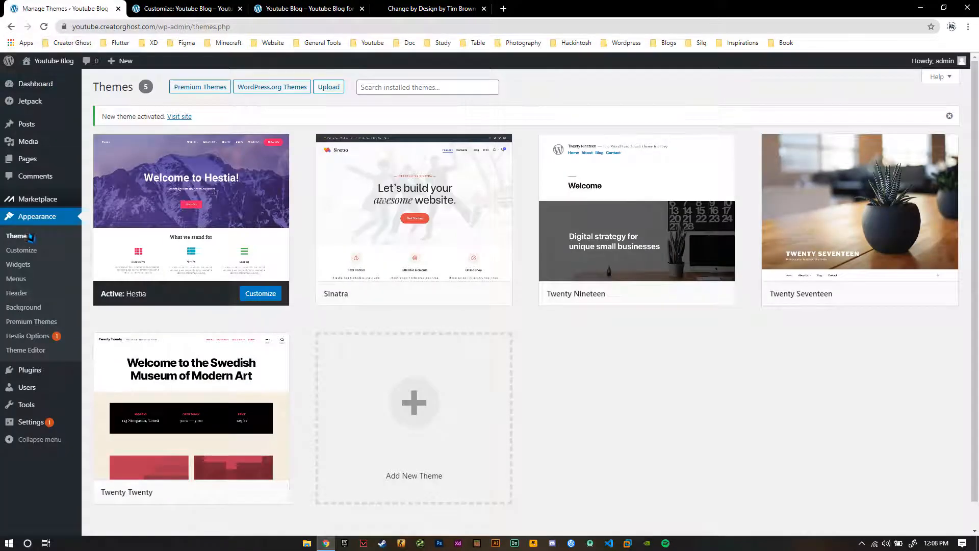
pyautogui.click(22, 288)
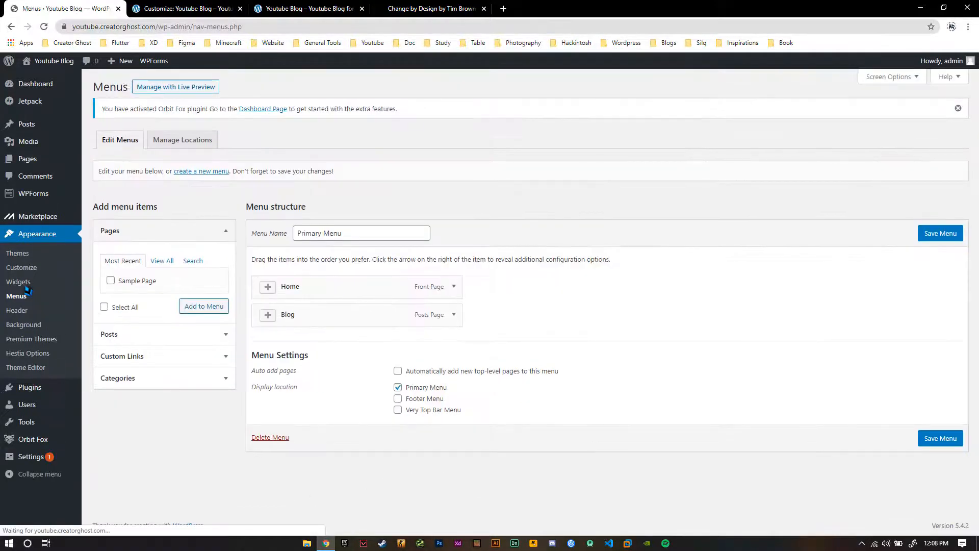
# Open the list of all pages in a new tab and move Sample Page to the trash
pyautogui.moveTo(41, 163)
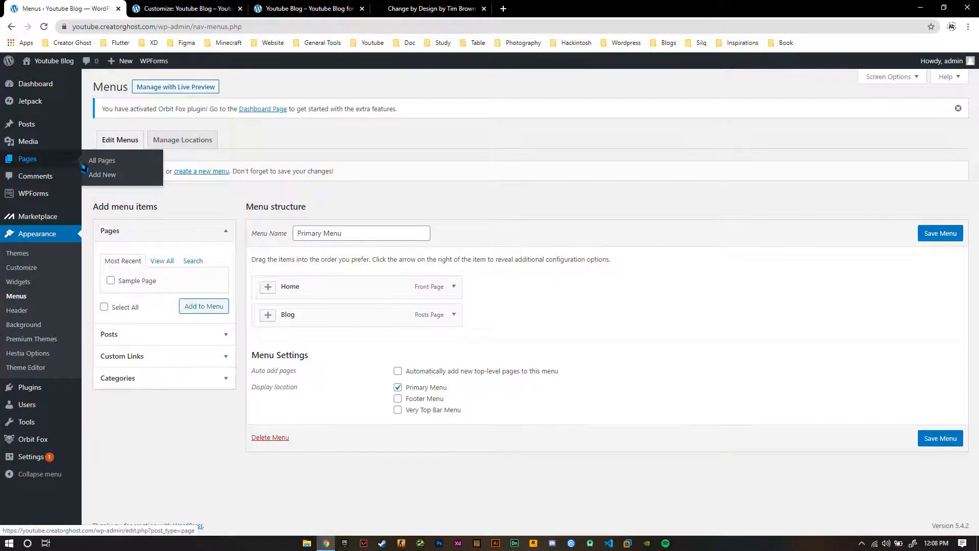
pyautogui.rightClick(99, 161)
pyautogui.click(127, 167)
pyautogui.click(184, 9)
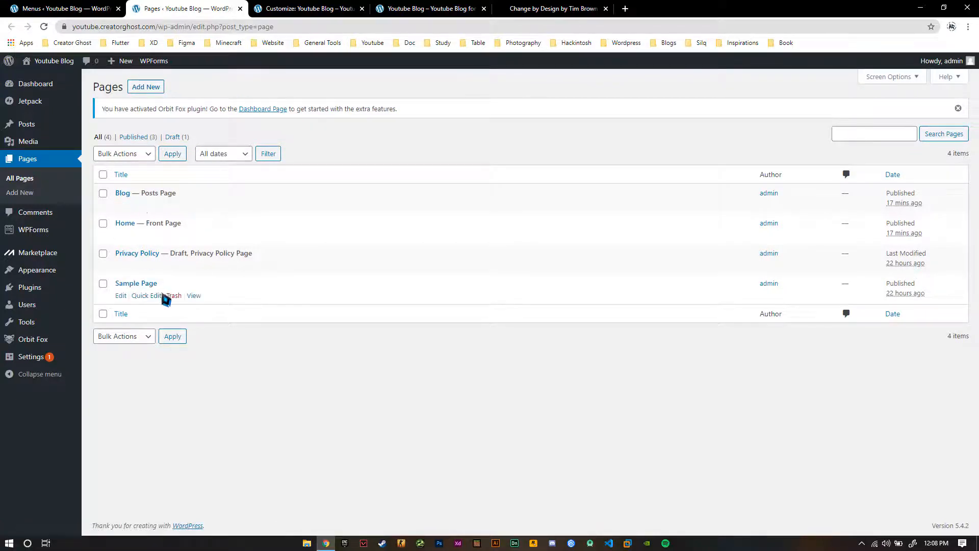
pyautogui.click(174, 296)
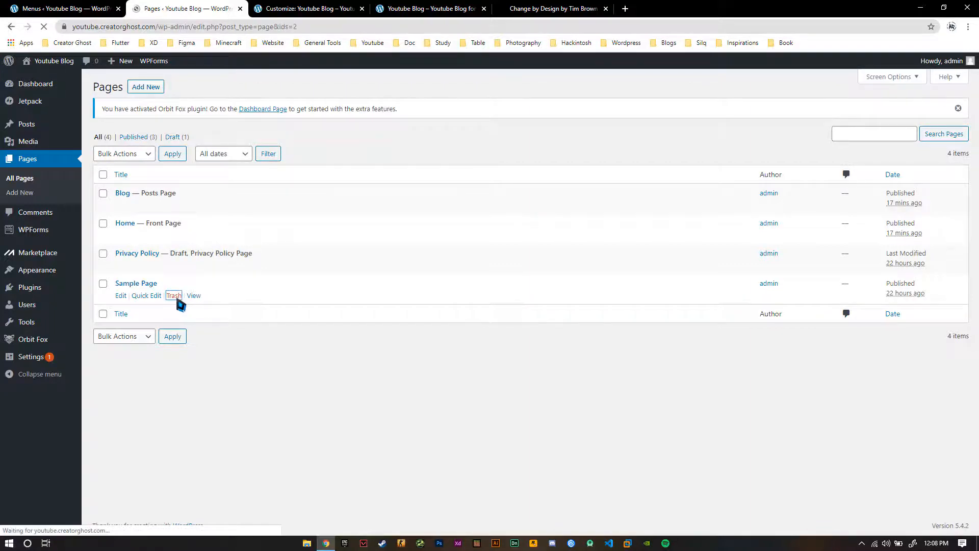
# Refresh the menu editor and add Footer Menu as a display location for the Primary Menu
pyautogui.click(79, 9)
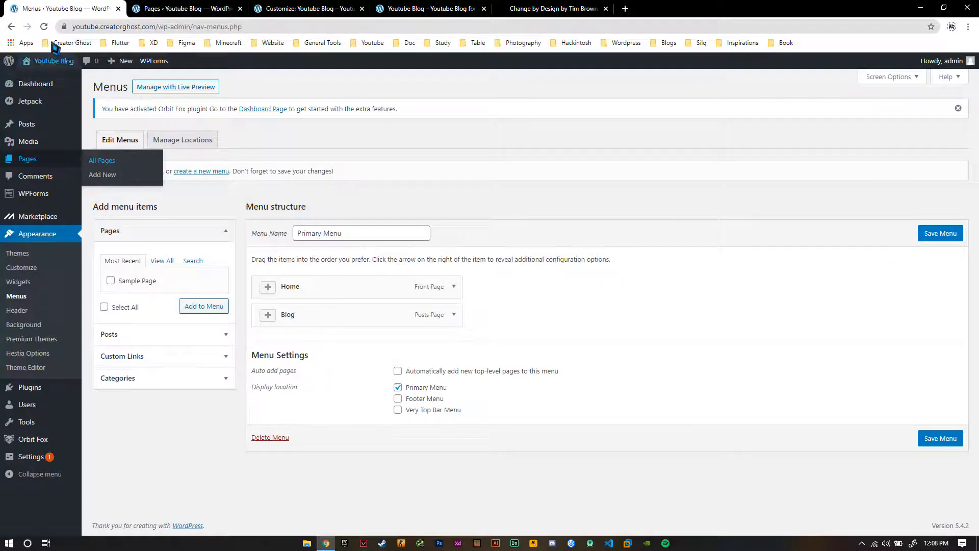
pyautogui.click(44, 26)
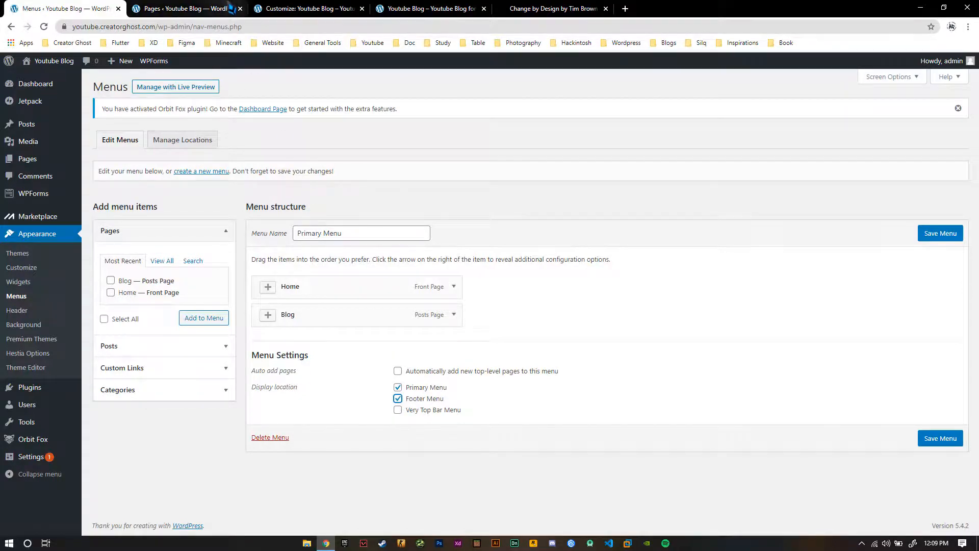
# Compare the footer links on the live homepage with the links in its header navigation
pyautogui.click(306, 9)
pyautogui.click(431, 9)
pyautogui.scroll(-15, 184, 290)
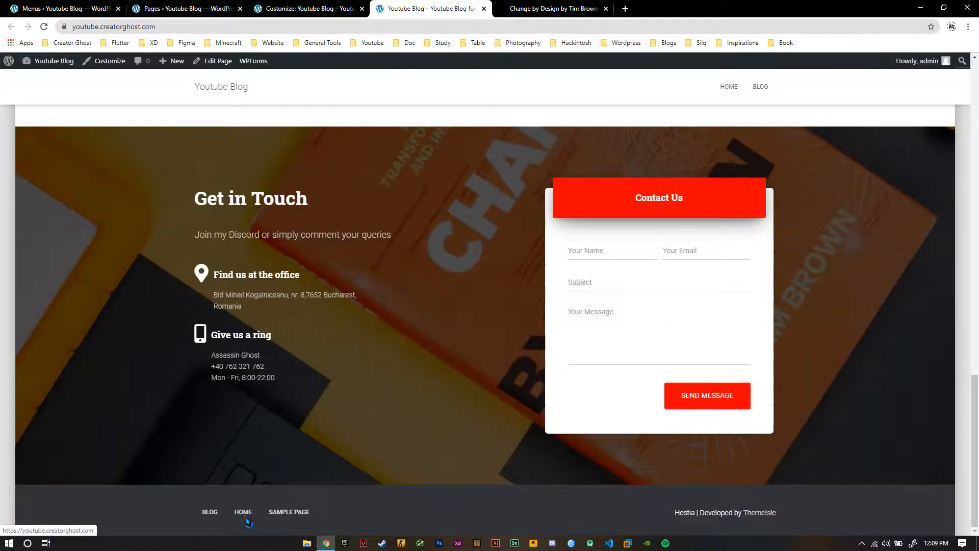
pyautogui.scroll(10, 368, 118)
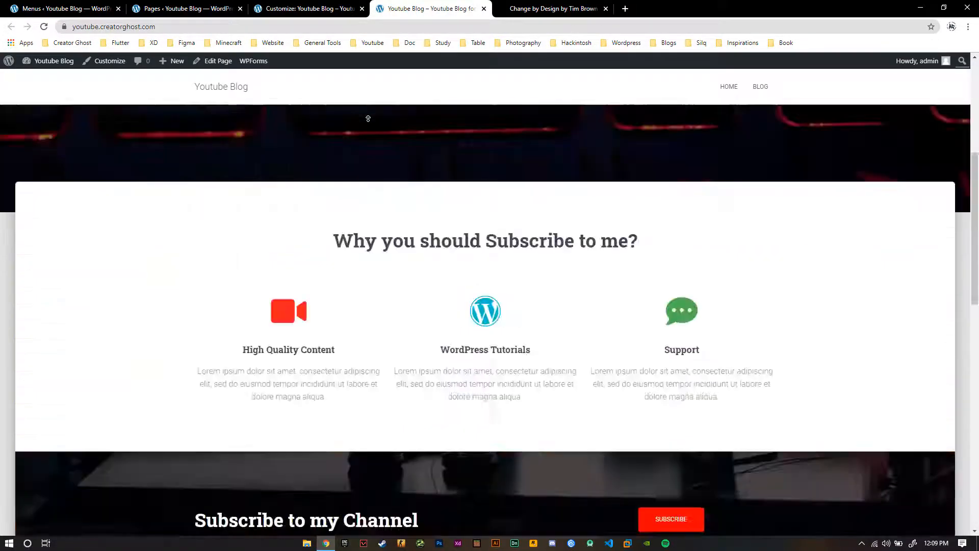
pyautogui.scroll(5, 369, 118)
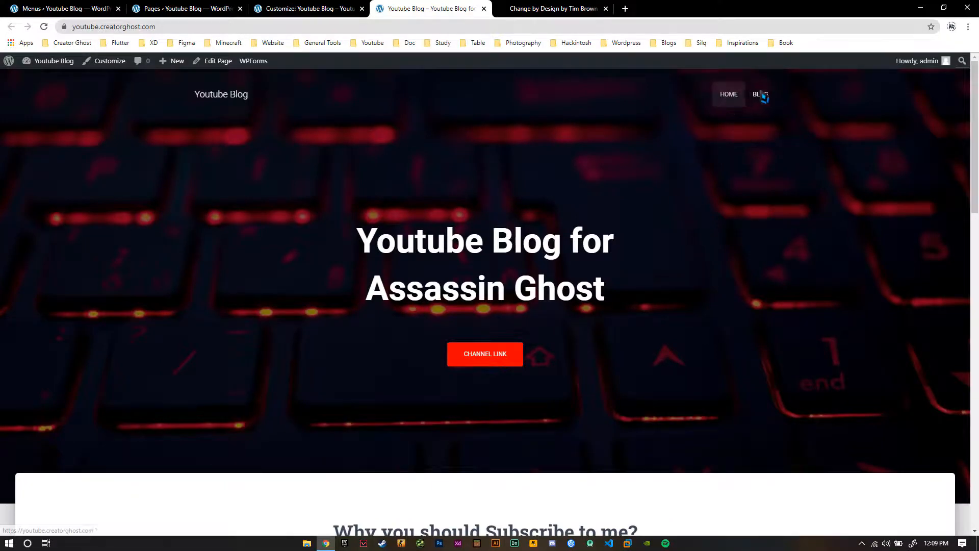
# Save the Primary Menu with its footer location in the menu editor and reload the live homepage
pyautogui.click(65, 9)
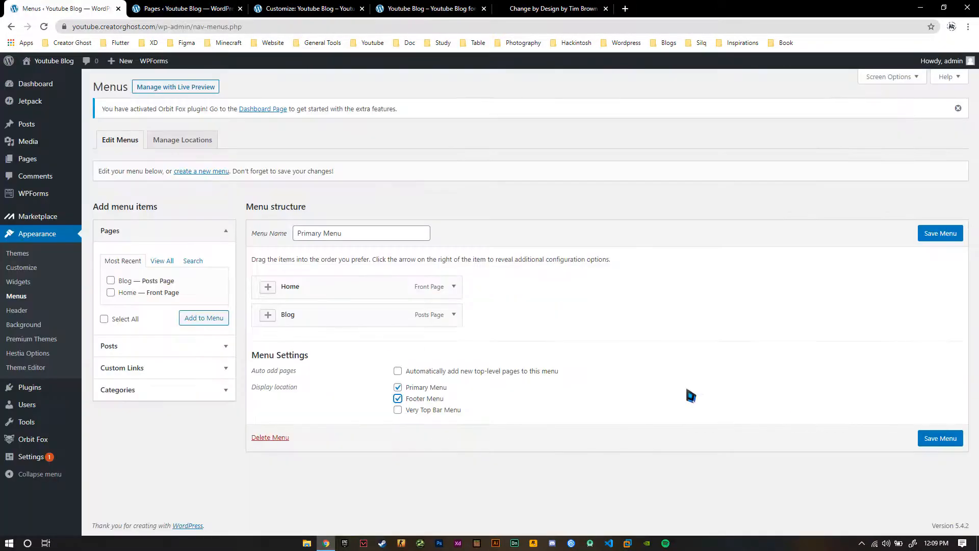
pyautogui.click(940, 438)
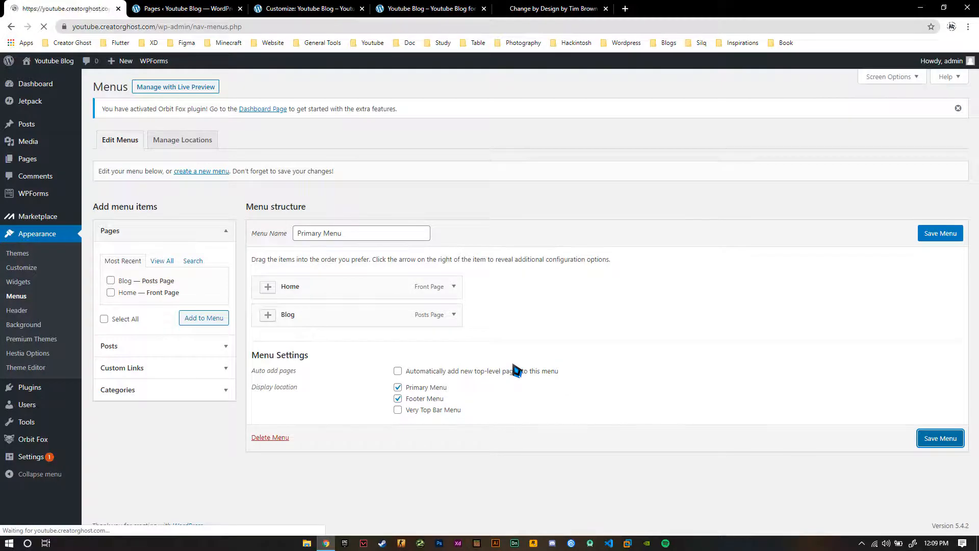
pyautogui.click(409, 8)
pyautogui.rightClick(410, 8)
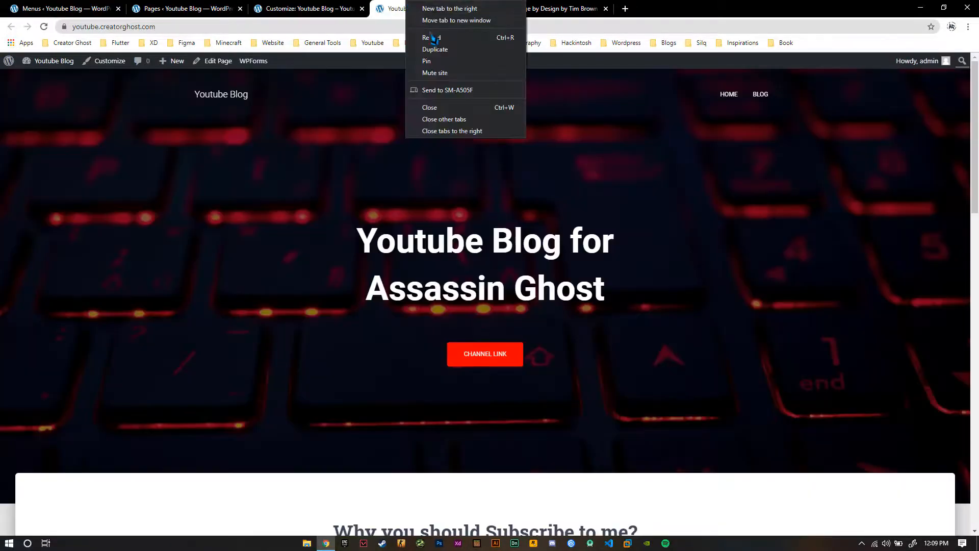
pyautogui.click(432, 41)
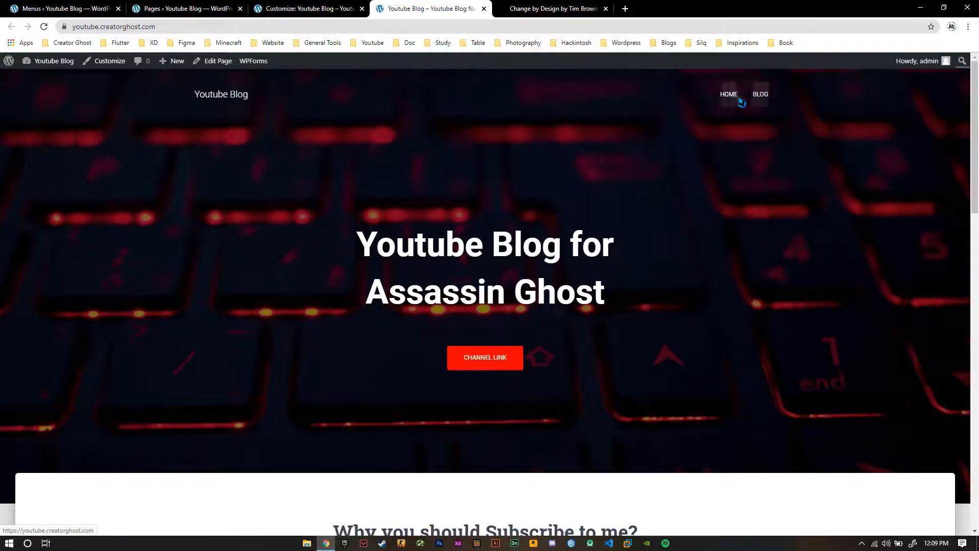
# Check the footer menu links on the reloaded homepage and look over the page from the header to the contact section
pyautogui.scroll(-15, 181, 328)
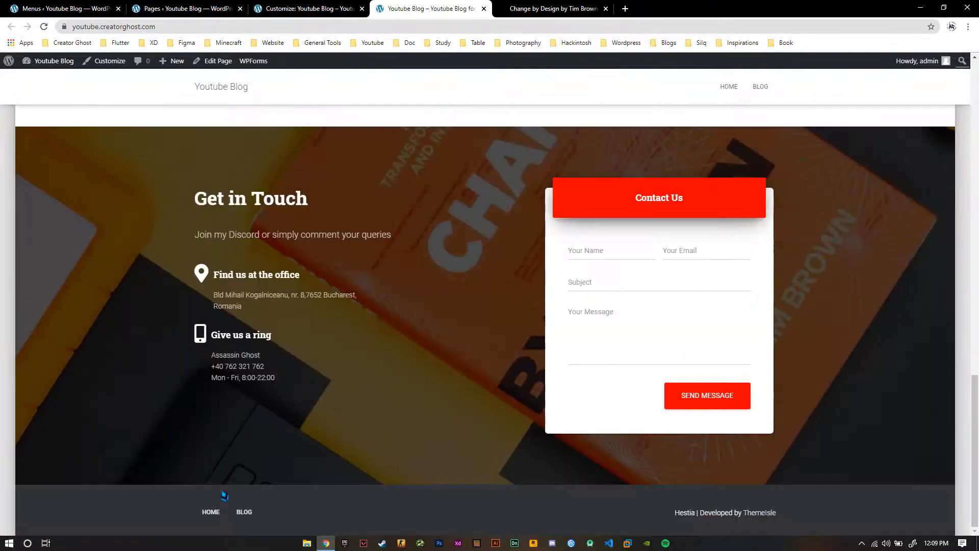
pyautogui.scroll(15, 375, 258)
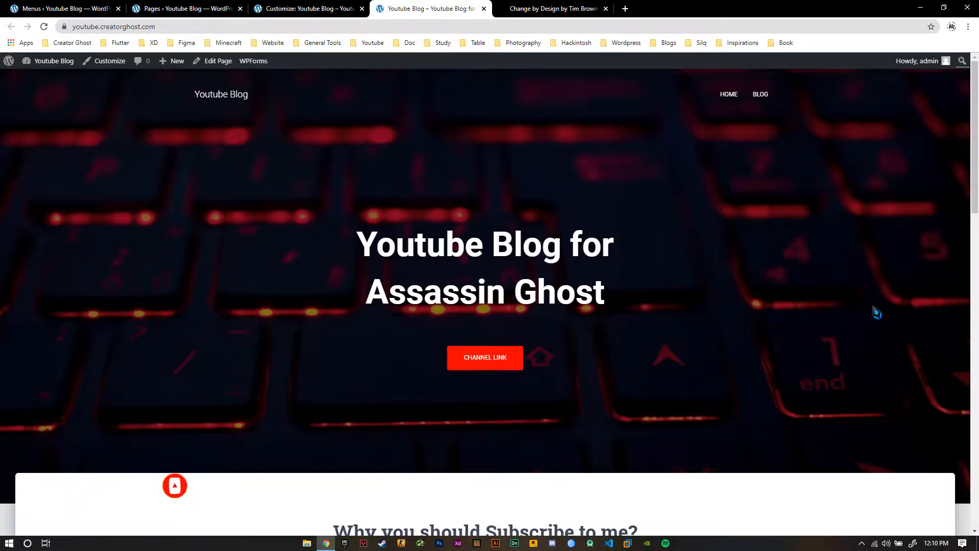
pyautogui.scroll(-6, 696, 257)
pyautogui.scroll(-12, 695, 259)
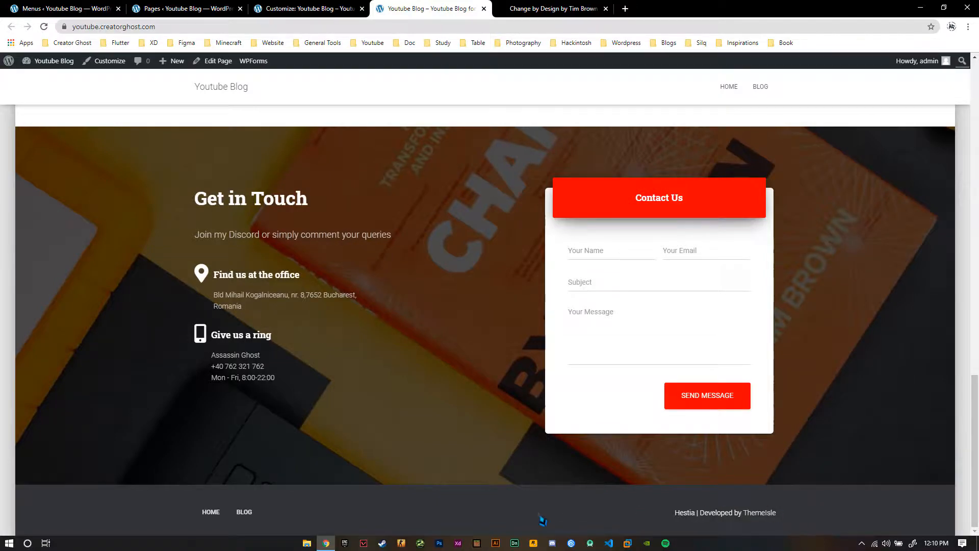
pyautogui.middleClick(483, 309)
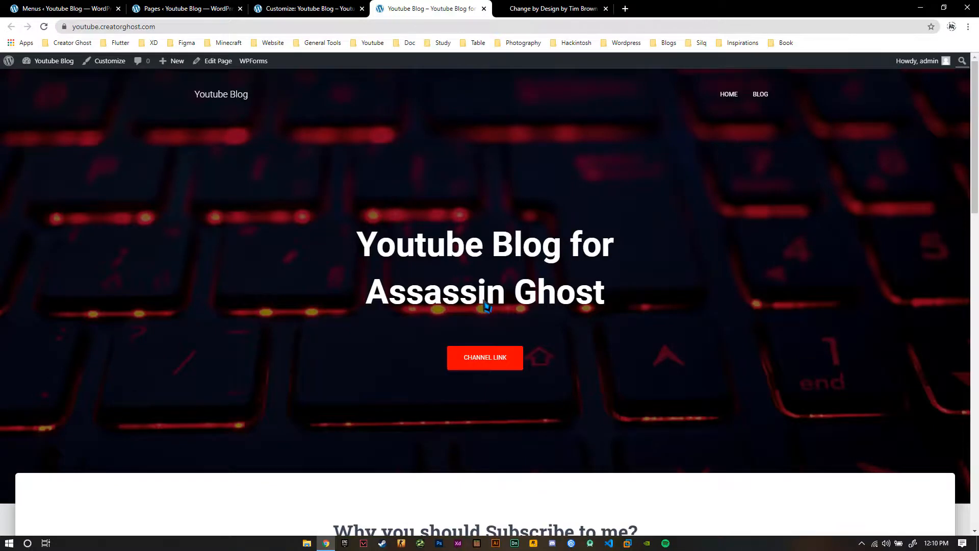